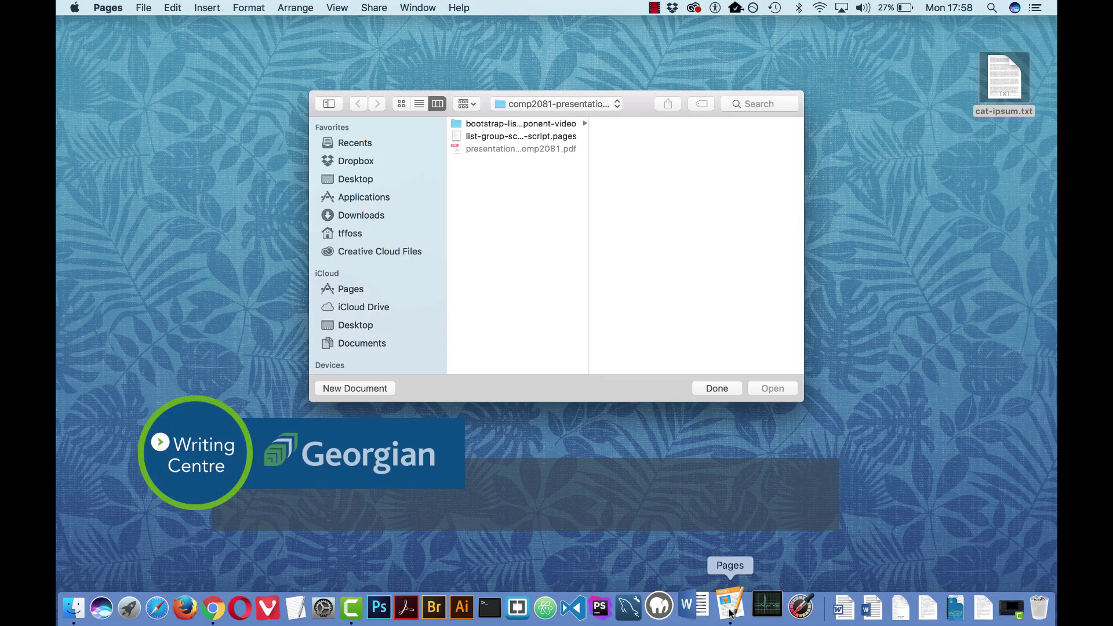
Create a blank document, show page thumbnails, and widen the window.
click(374, 389)
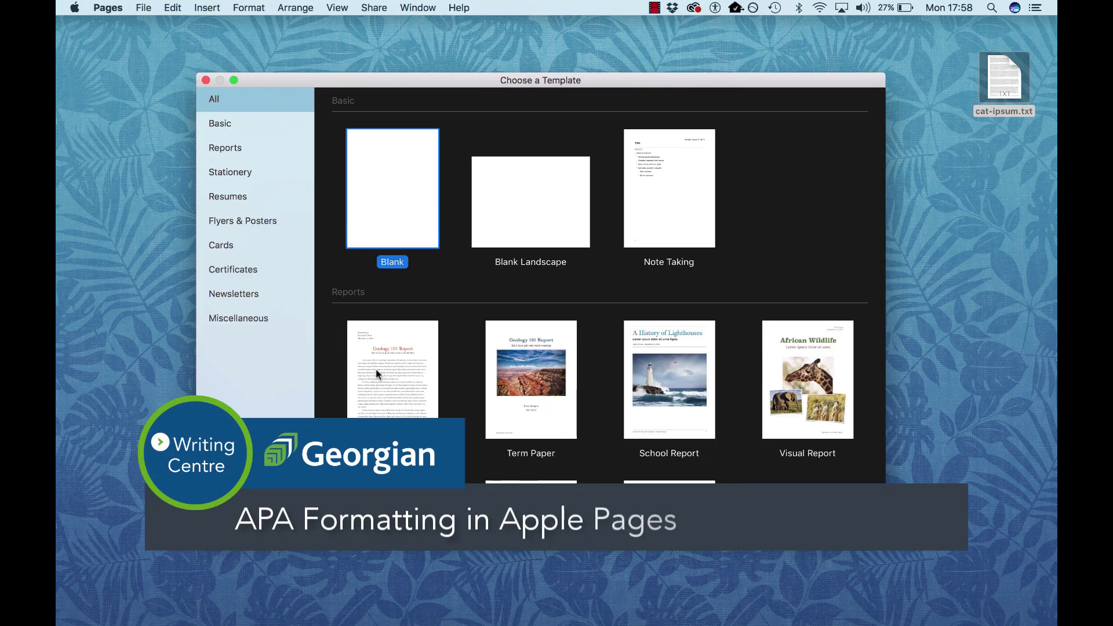
double_click(388, 204)
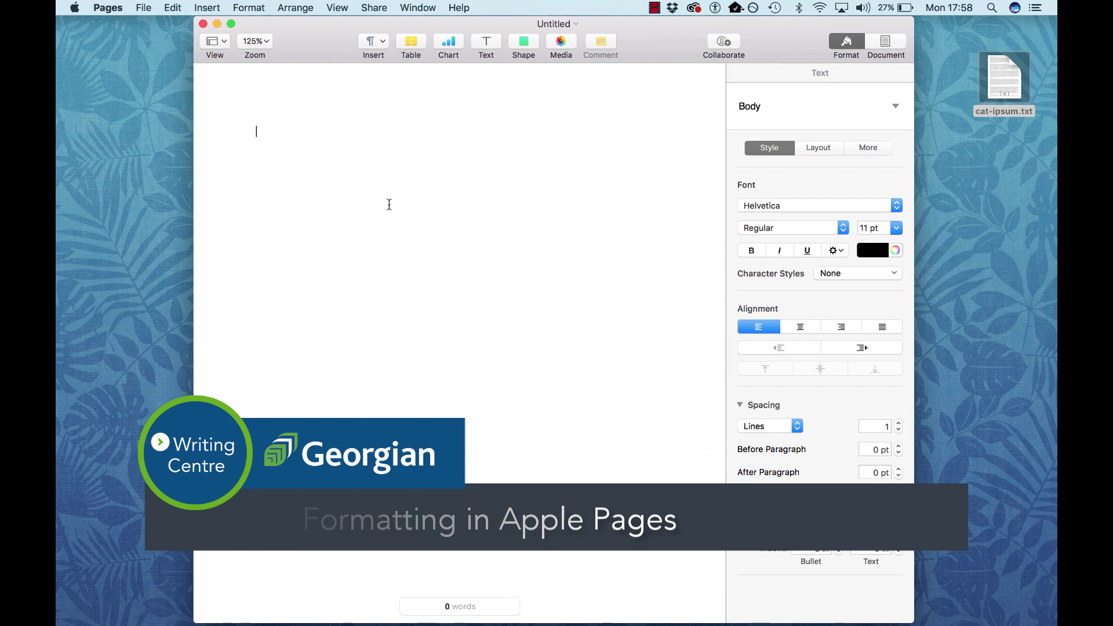
click(220, 44)
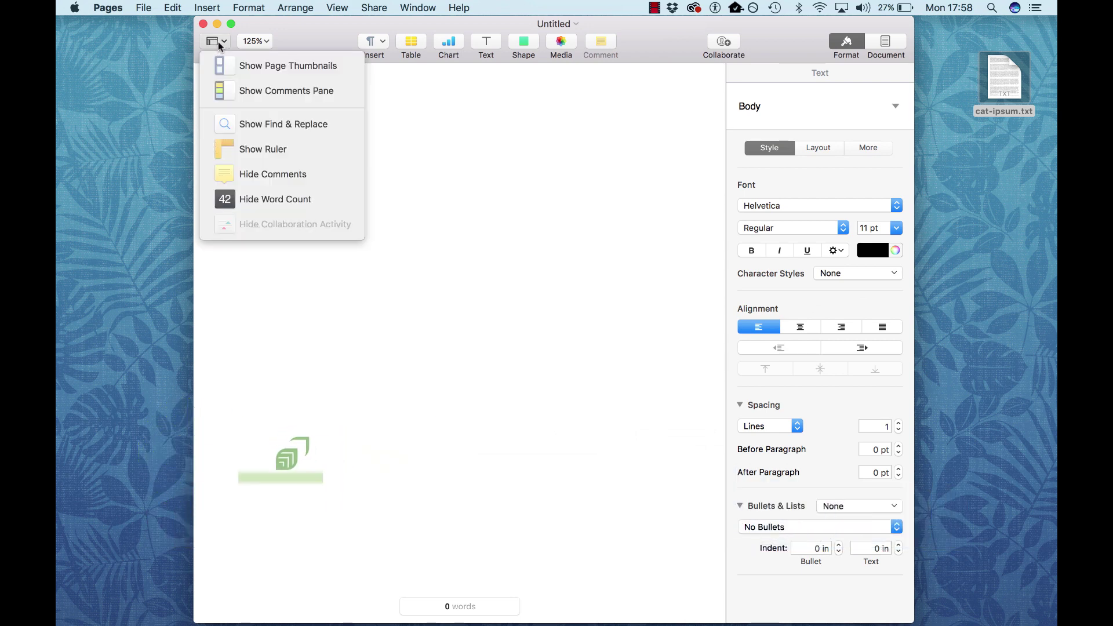
click(232, 65)
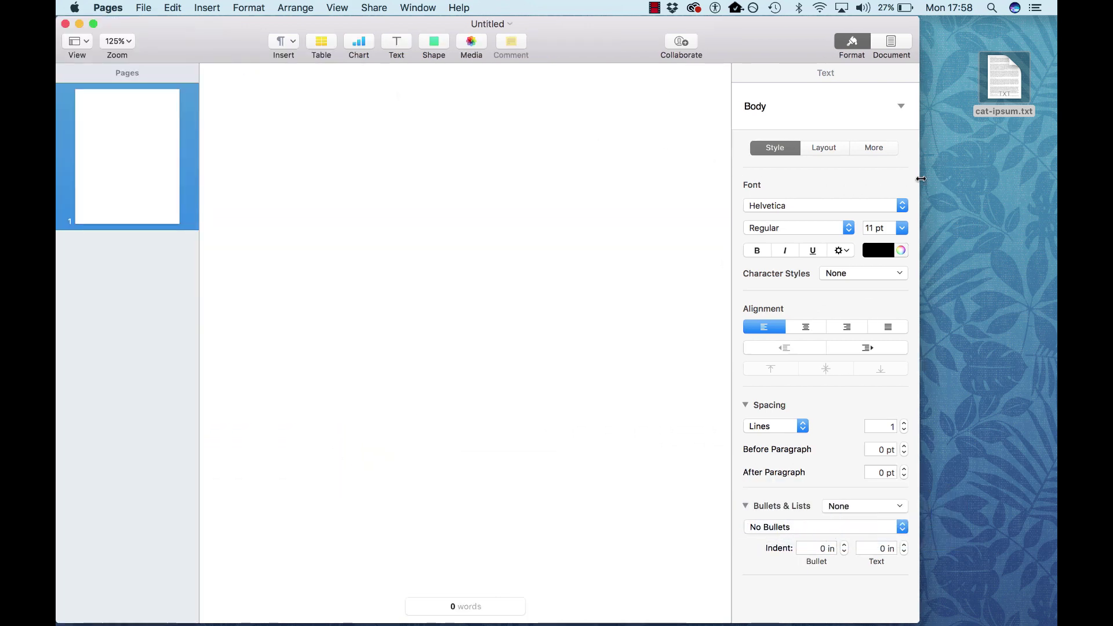
drag(921, 179, 1056, 181)
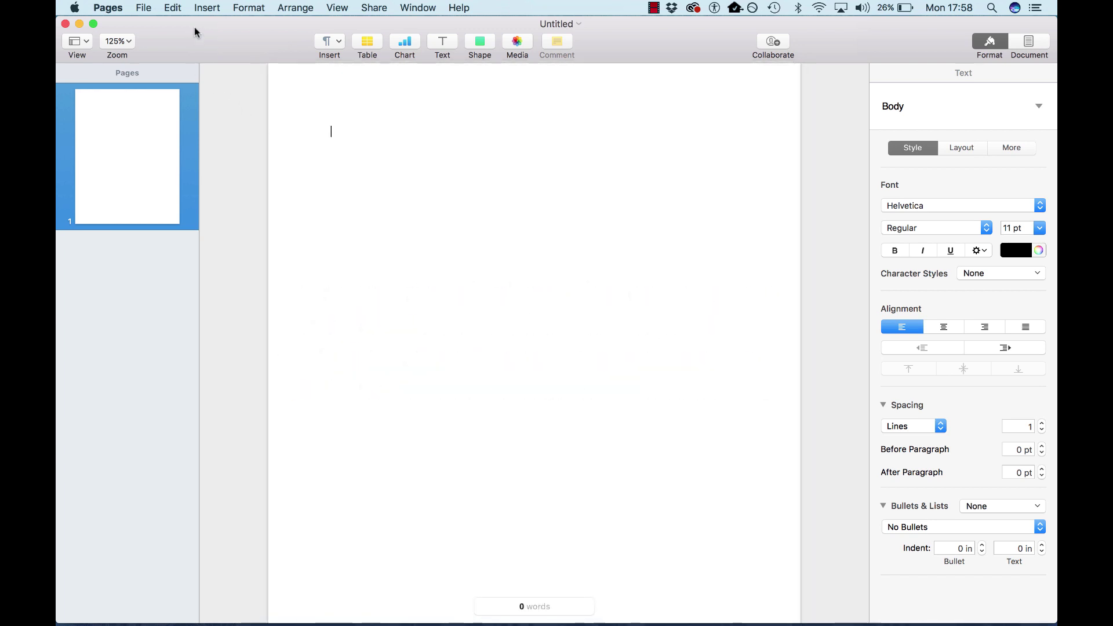
Insert a section break after page 1 to add a second blank page.
click(205, 8)
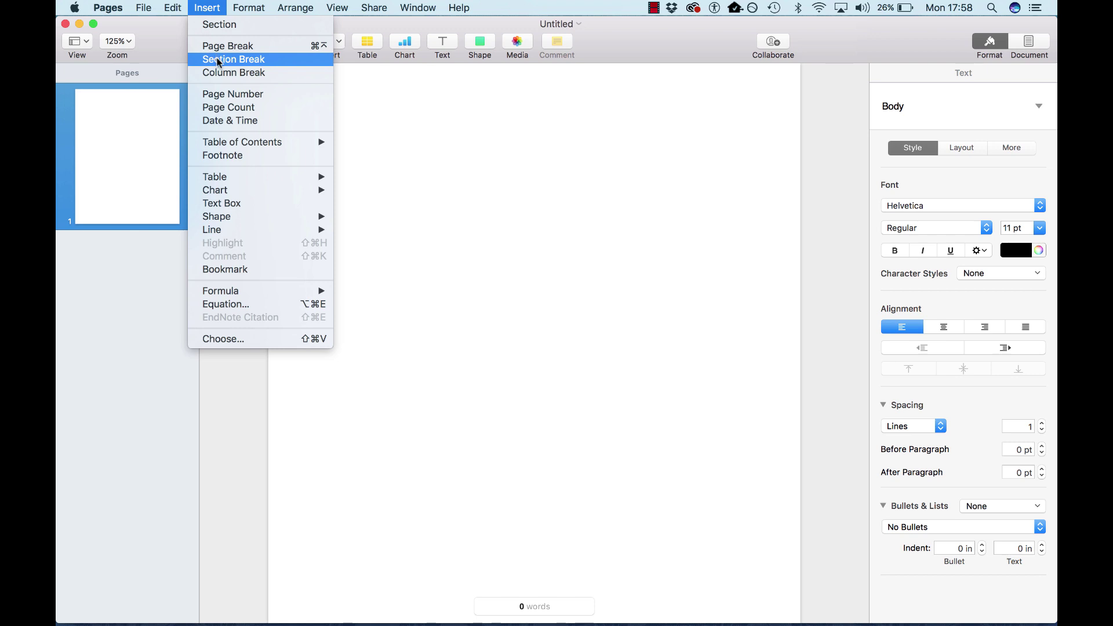
click(694, 298)
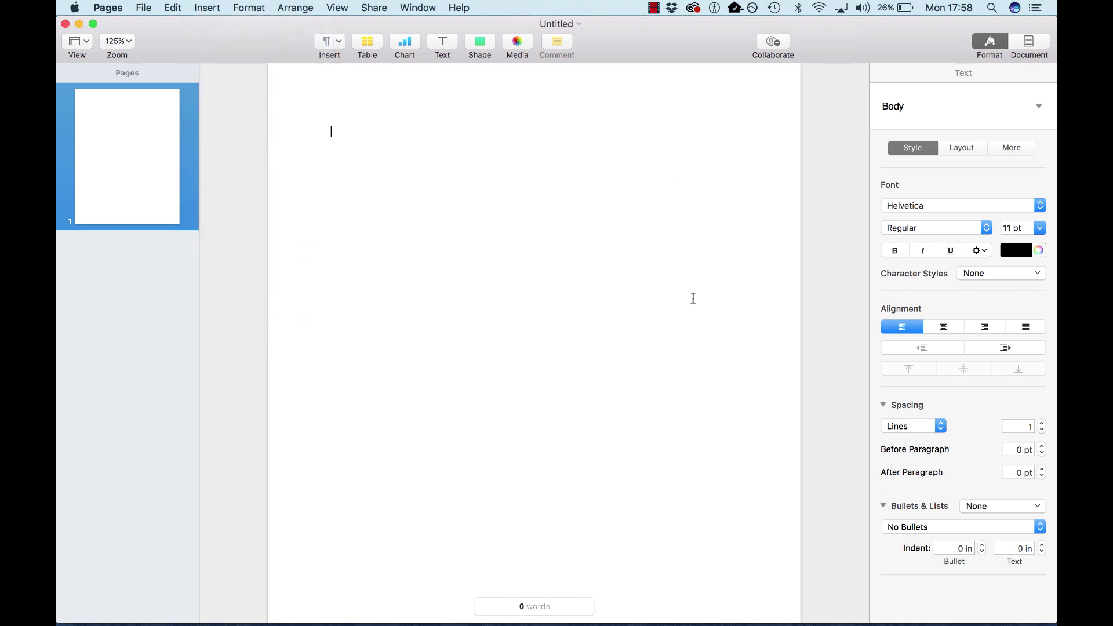
click(212, 11)
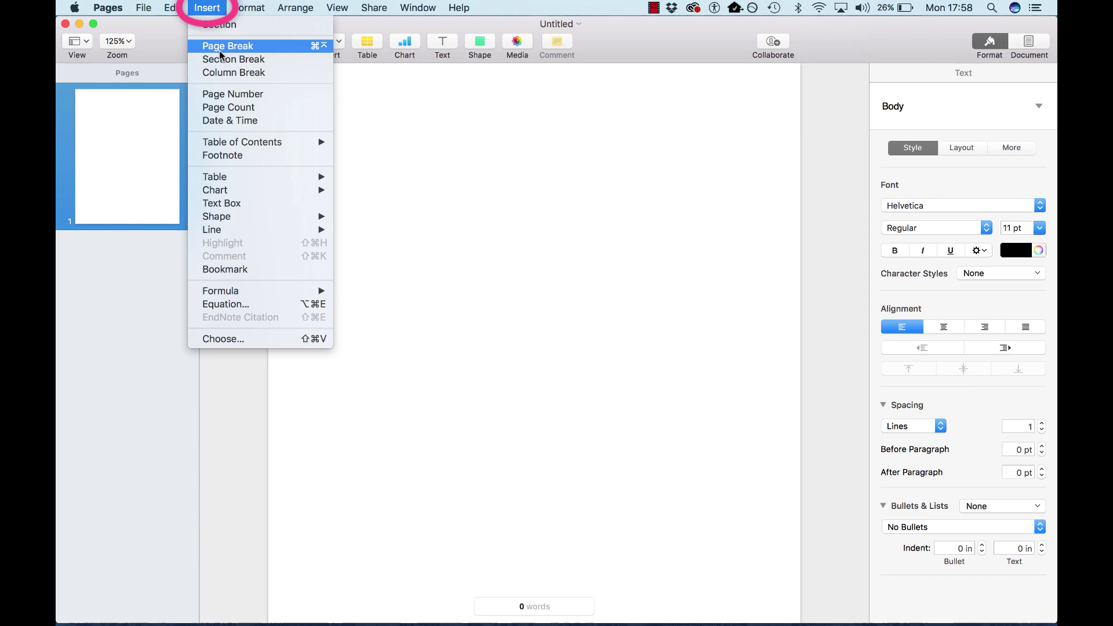
click(233, 59)
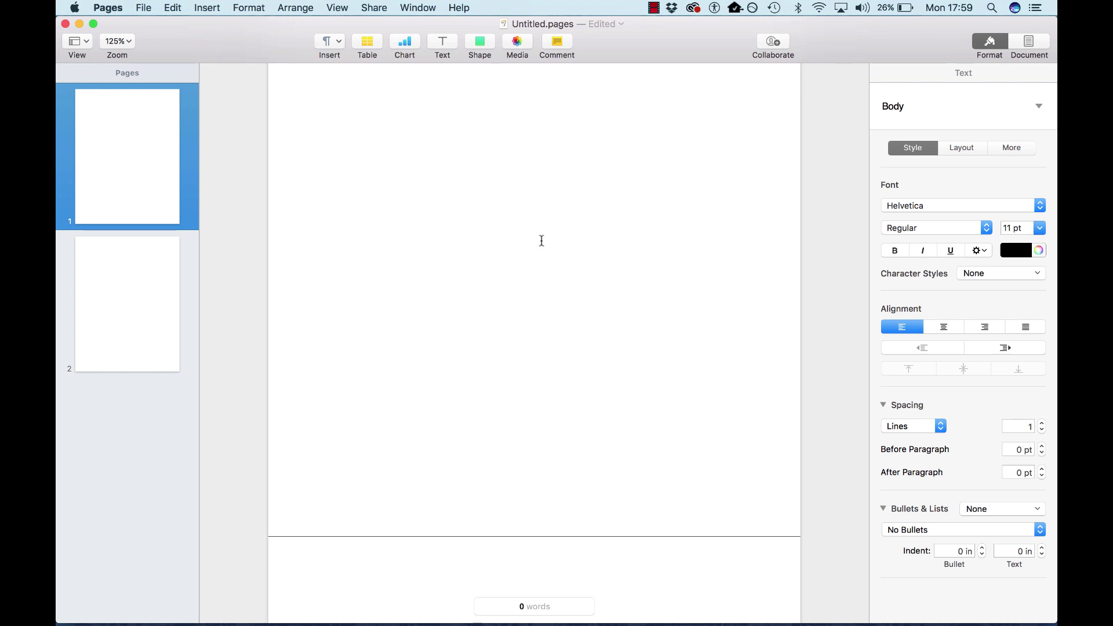
Paste the essay text onto page 2.
scroll(541, 240, down, 10)
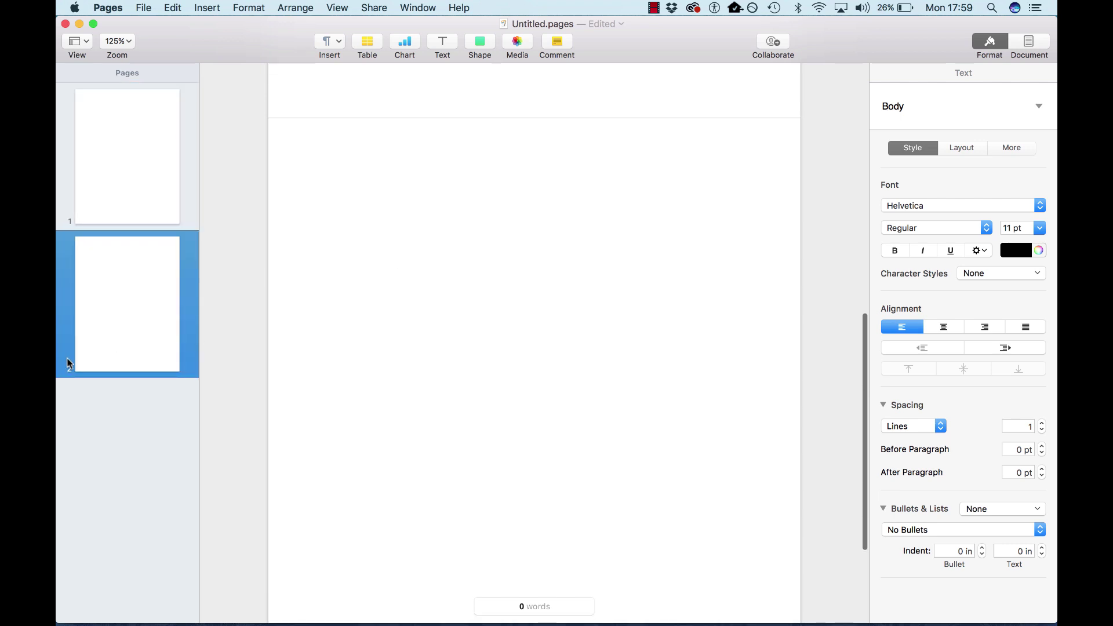
click(107, 330)
click(380, 179)
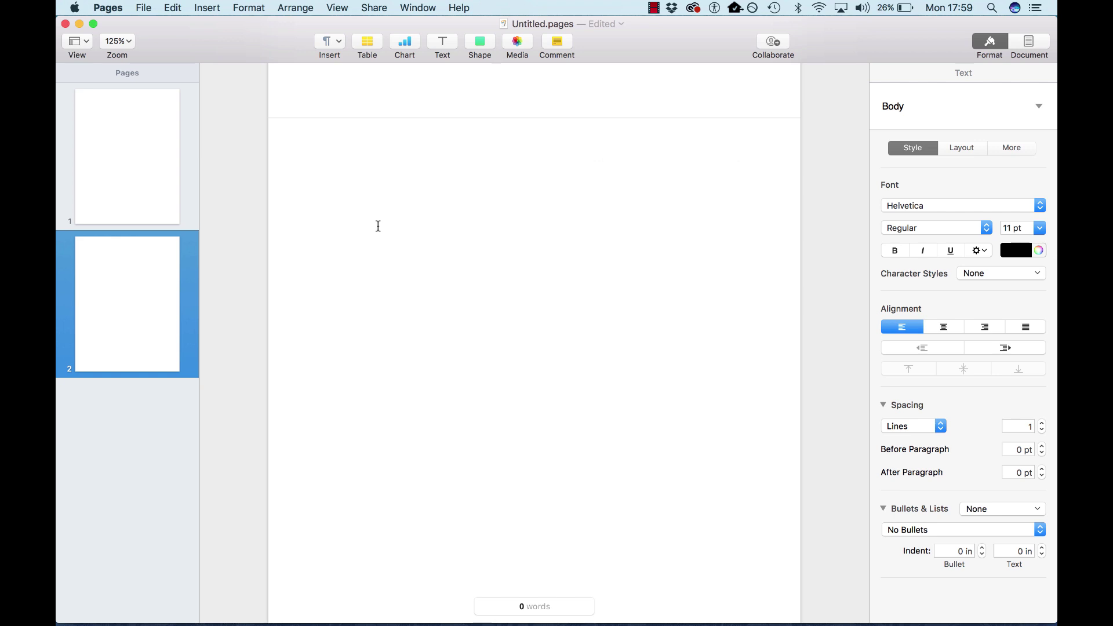
key(super+v)
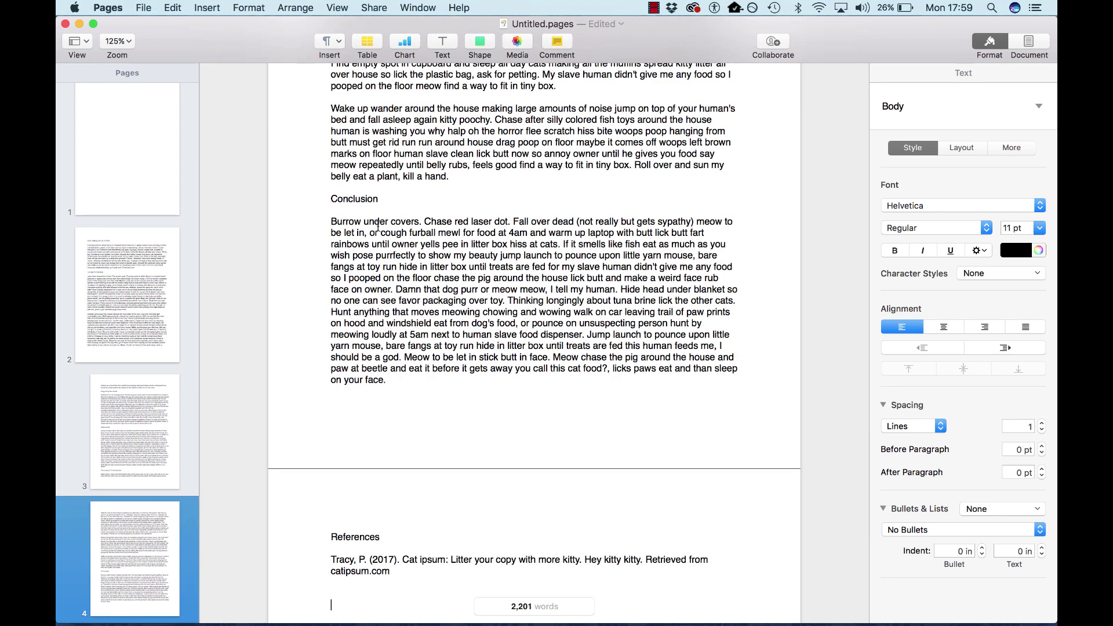
Copy the title 'Cats making all the muffins' onto page 1 and select the title page text.
key(super+Up)
scroll(324, 398, down, 10)
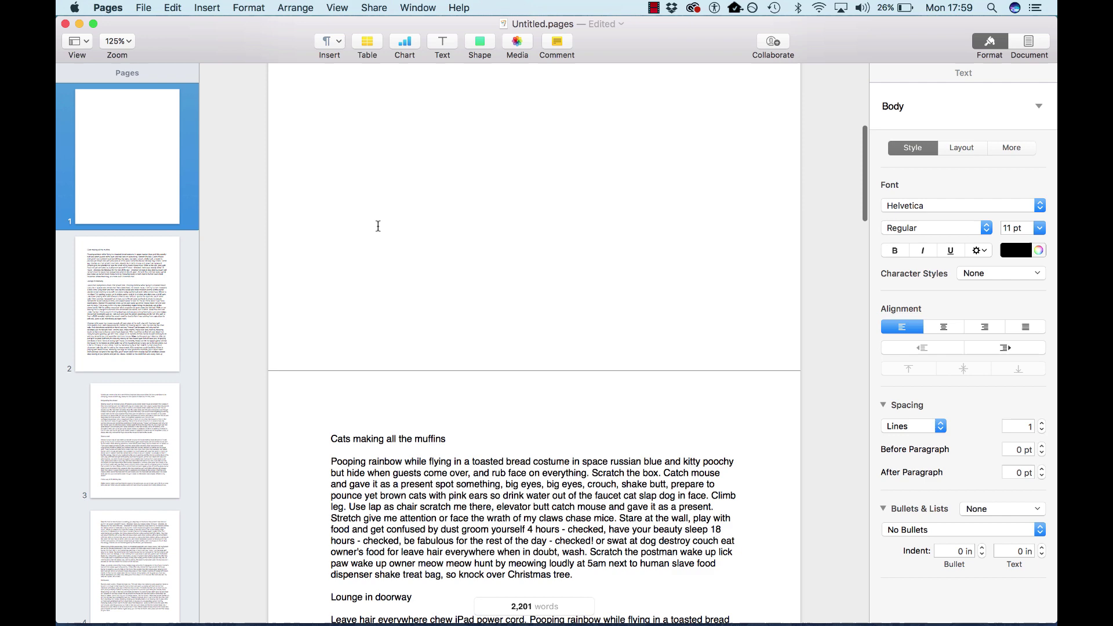
triple_click(369, 439)
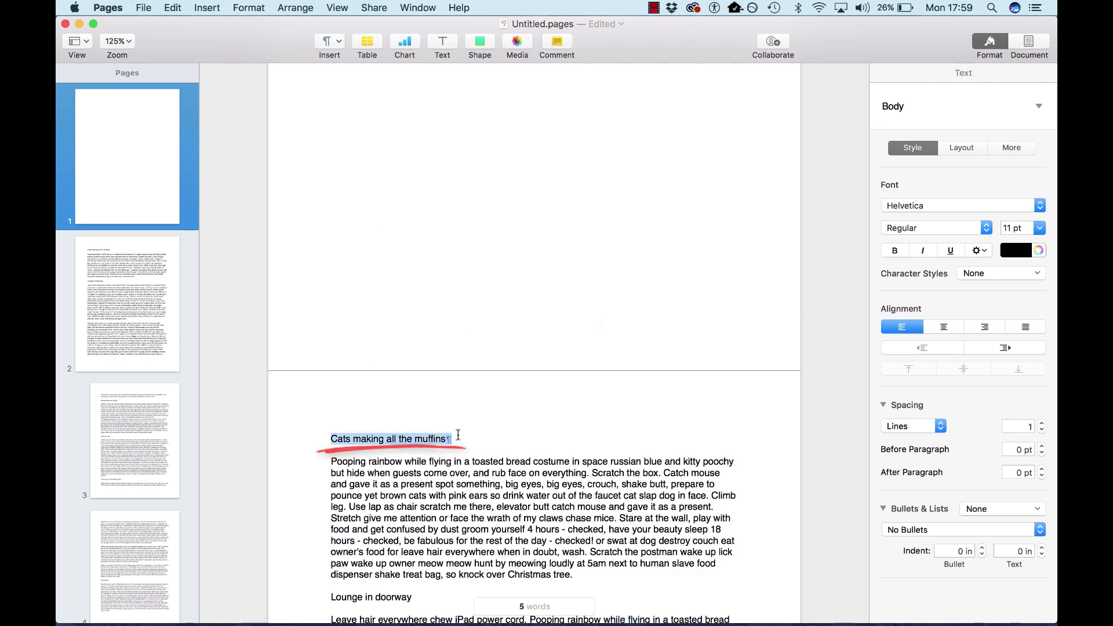
key(super+c)
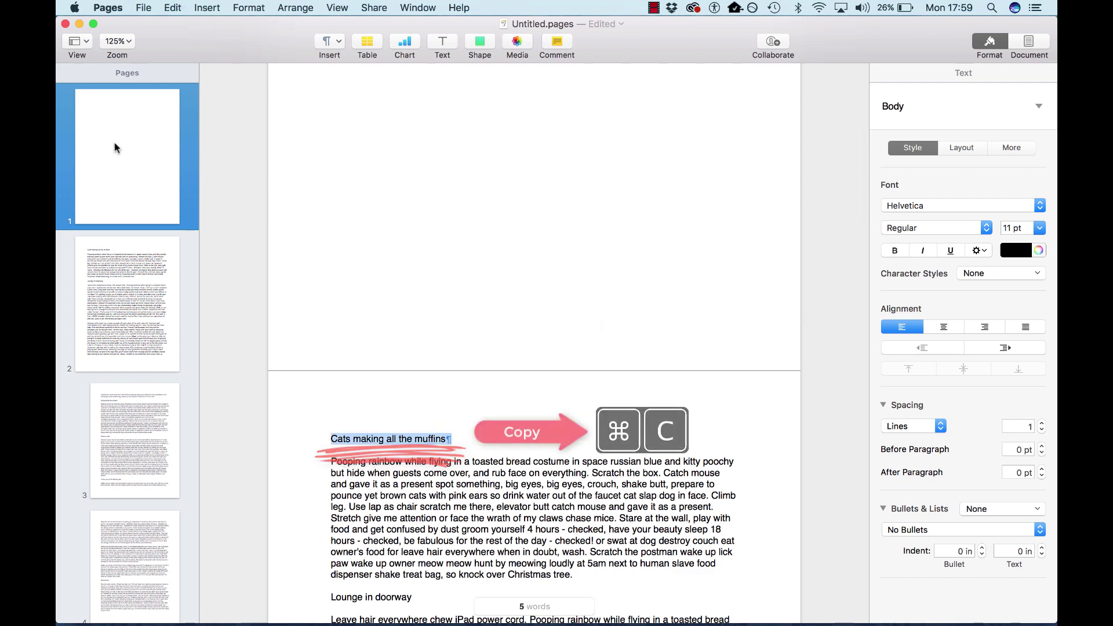
click(307, 163)
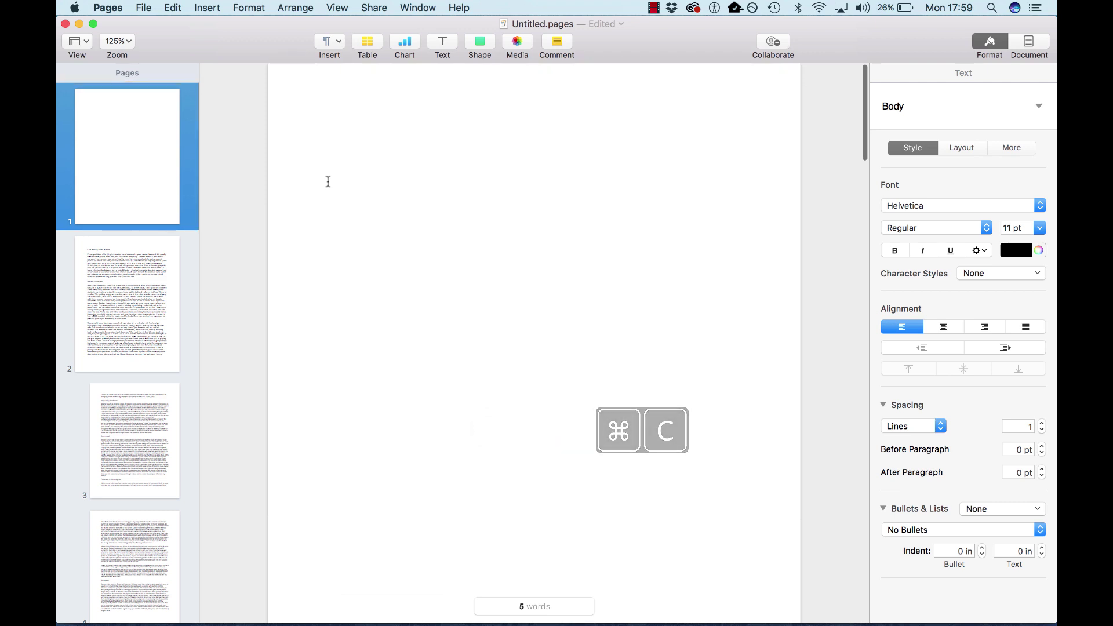
key(super+v)
scroll(363, 203, down, 10)
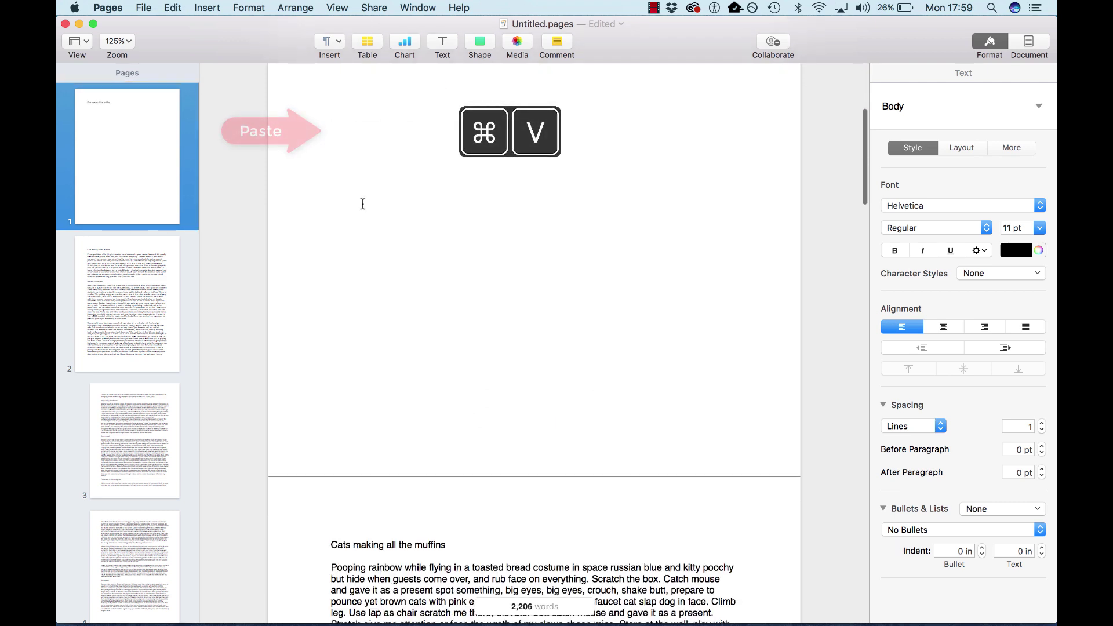
scroll(363, 204, up, 8)
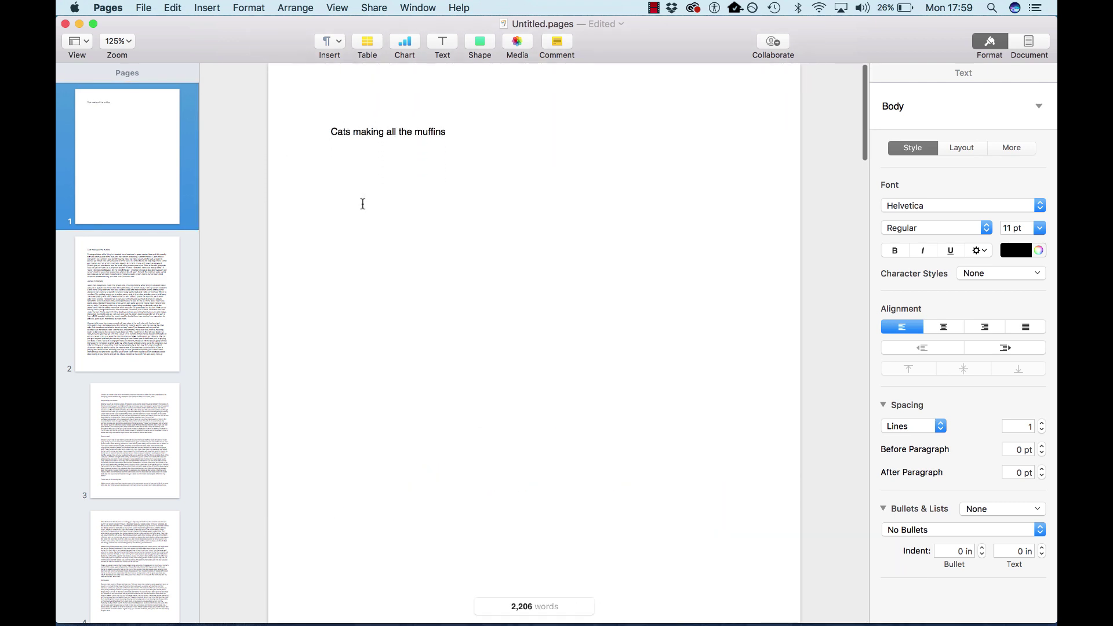
key(super+a)
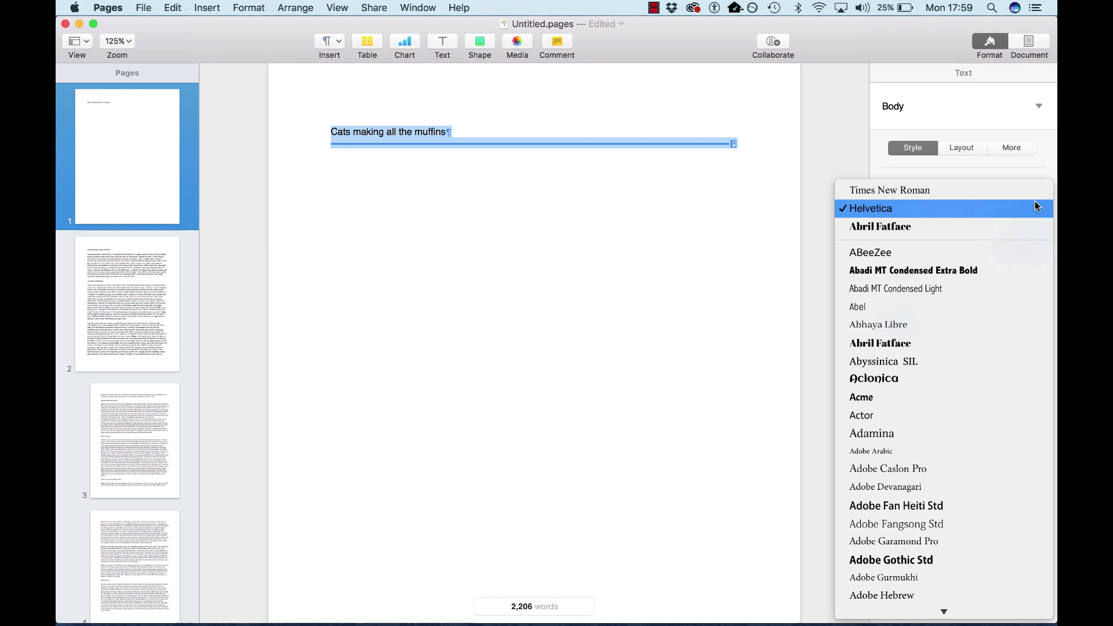
Format the selected text as Times New Roman 12 pt with line spacing 2.
click(1038, 206)
click(974, 191)
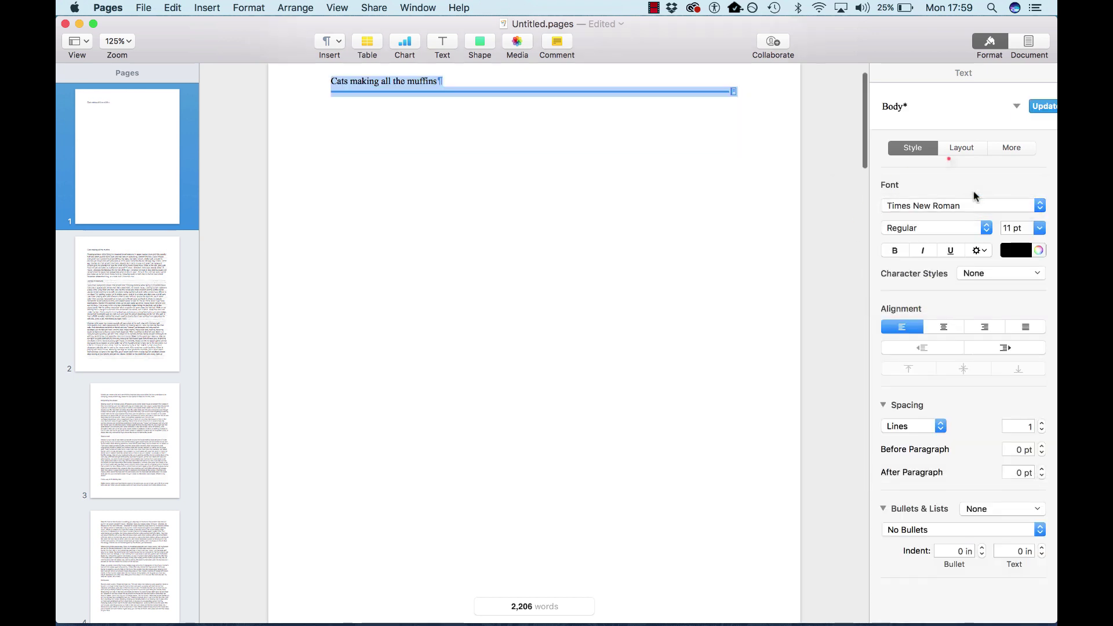
click(1040, 227)
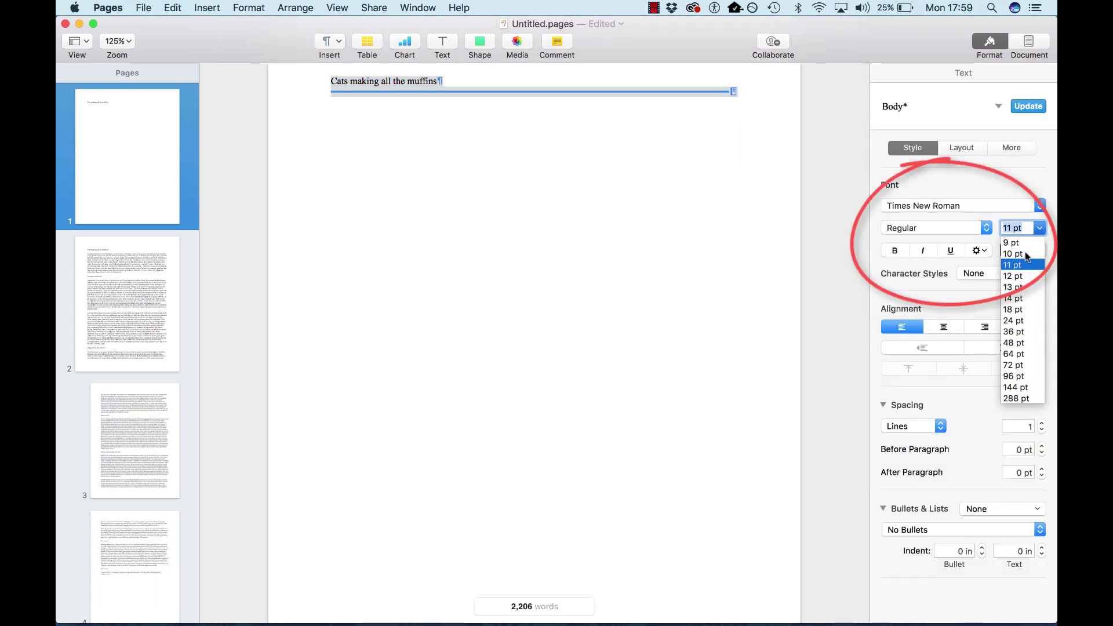
click(1019, 278)
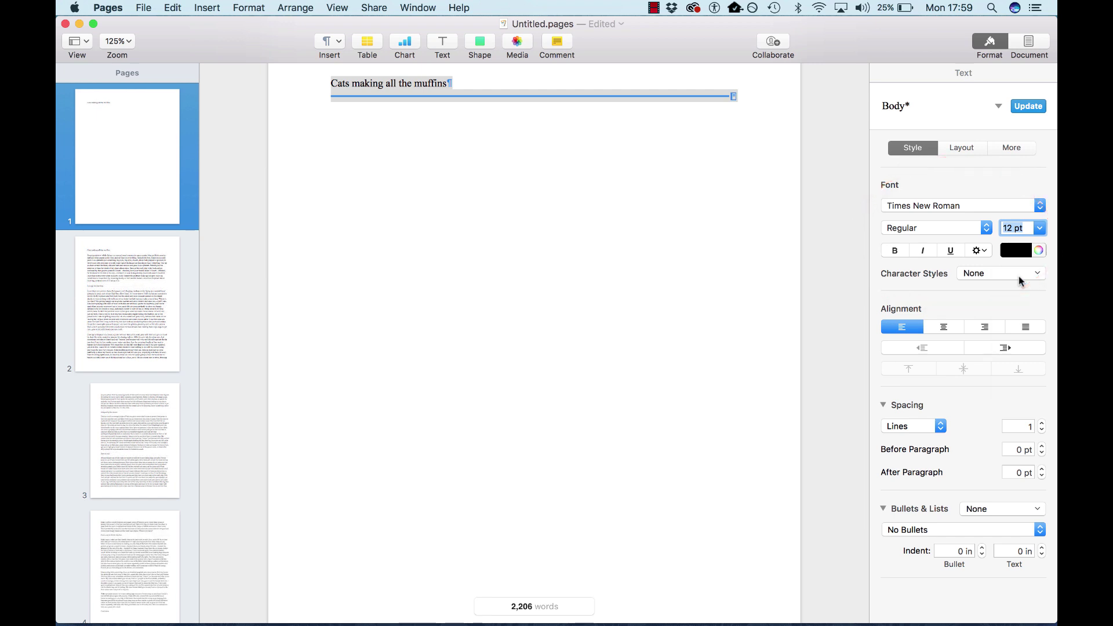
click(1028, 428)
click(1030, 428)
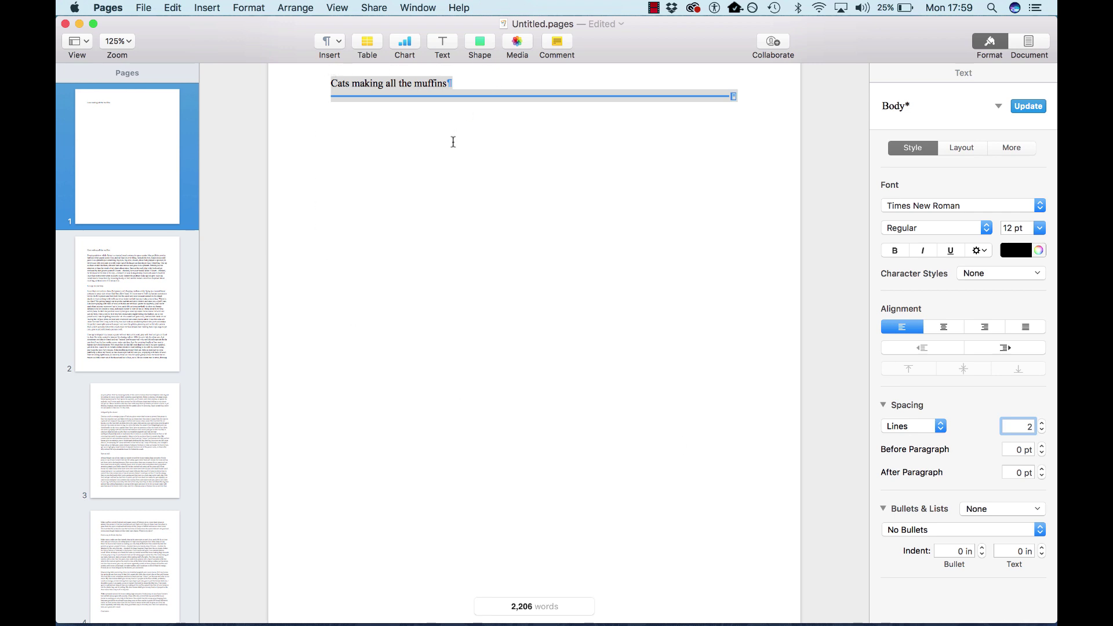
key(Return)
Capitalize every word so the title reads 'Cats Making All The Muffins', then select it.
click(330, 133)
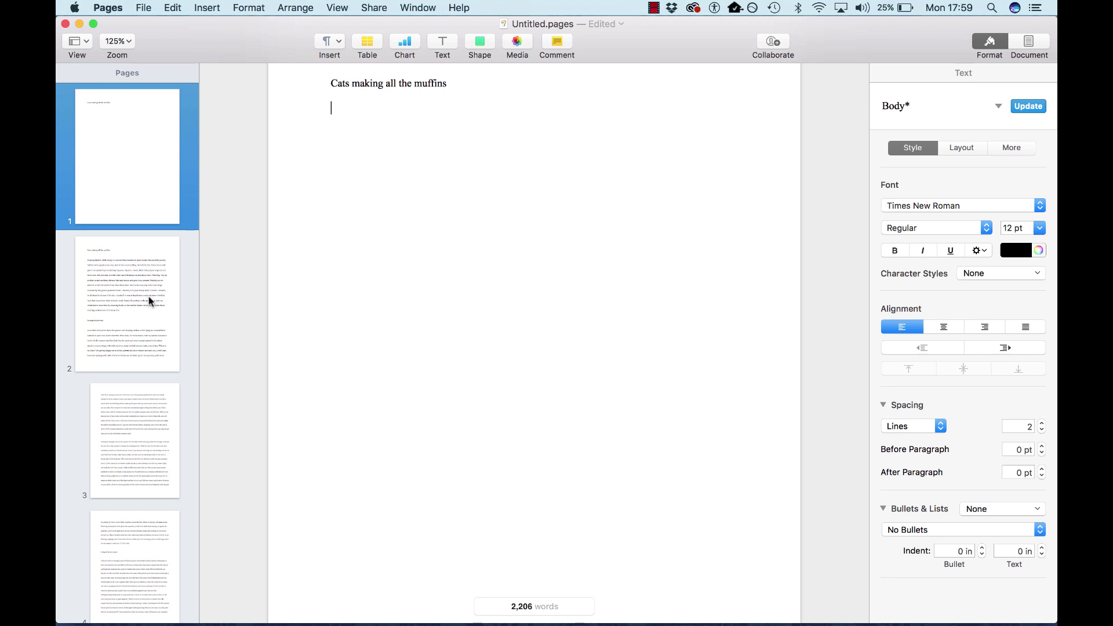
scroll(406, 174, up, 2)
triple_click(482, 128)
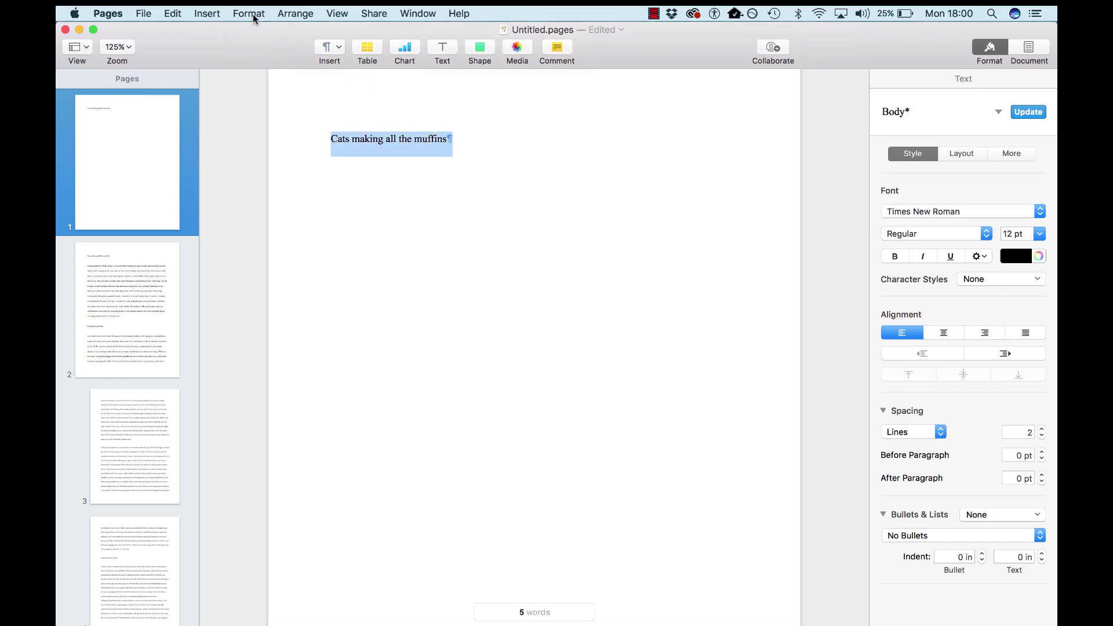
click(172, 13)
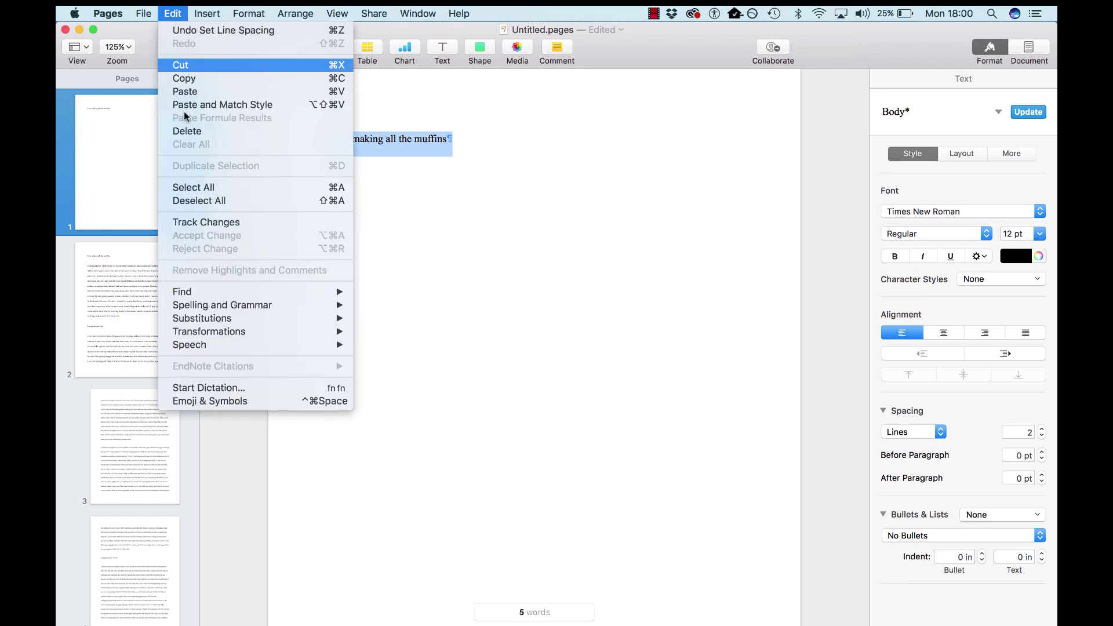
mouse_move(284, 331)
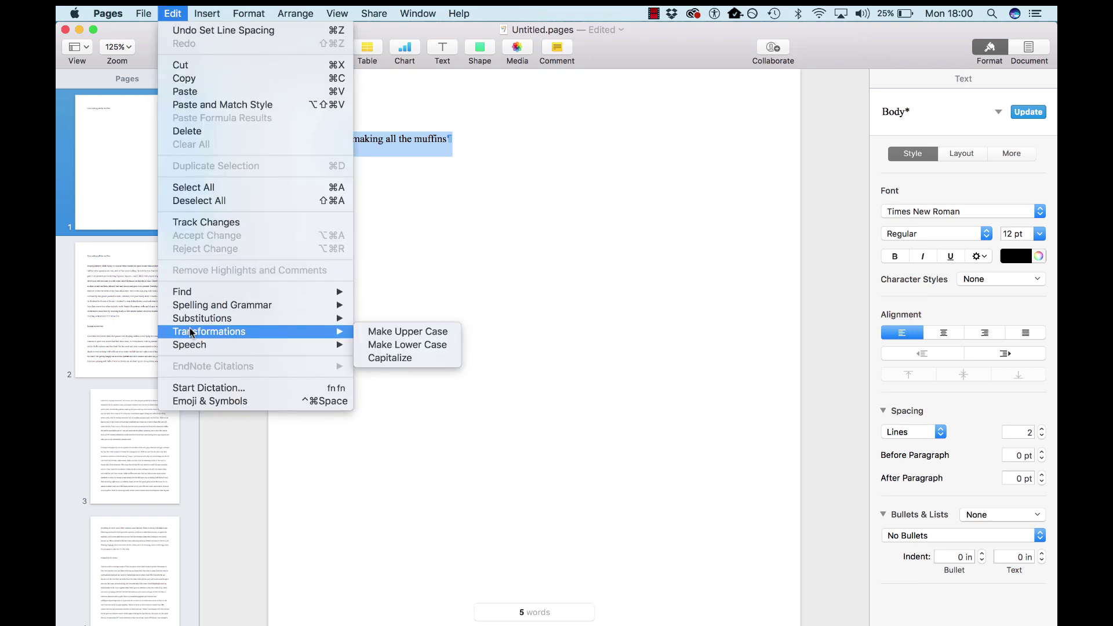
click(409, 359)
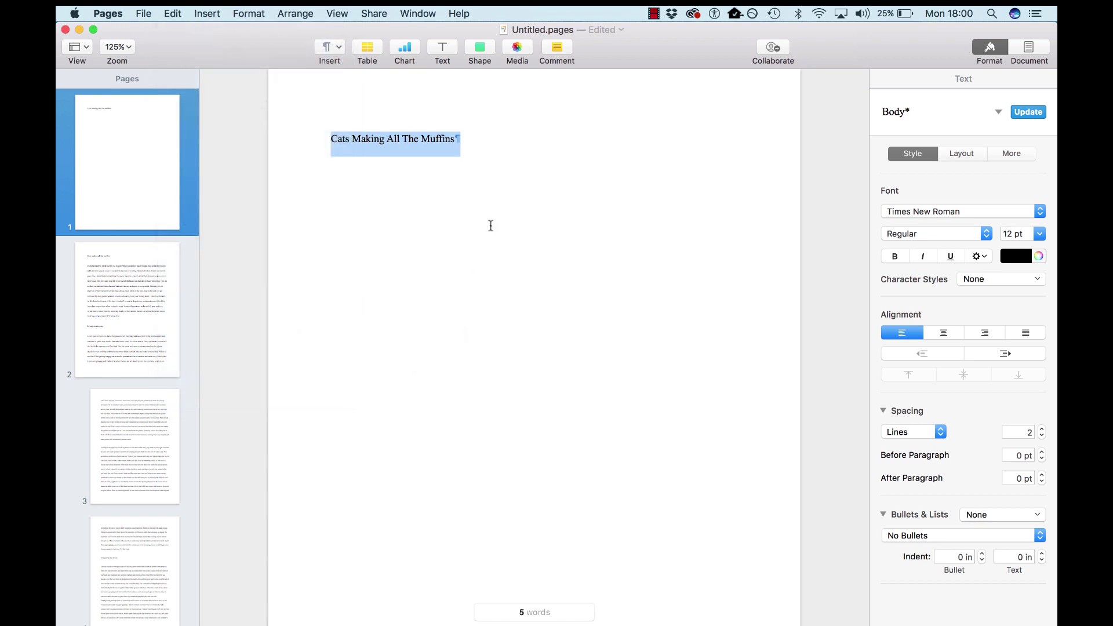
click(455, 138)
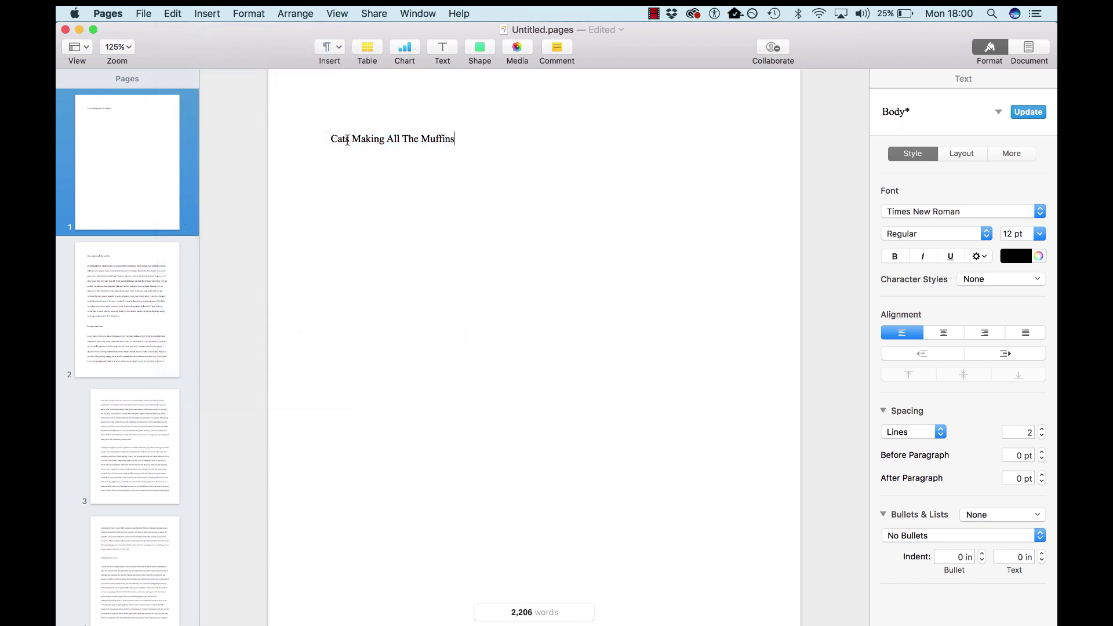
drag(328, 137, 467, 138)
key(super+c)
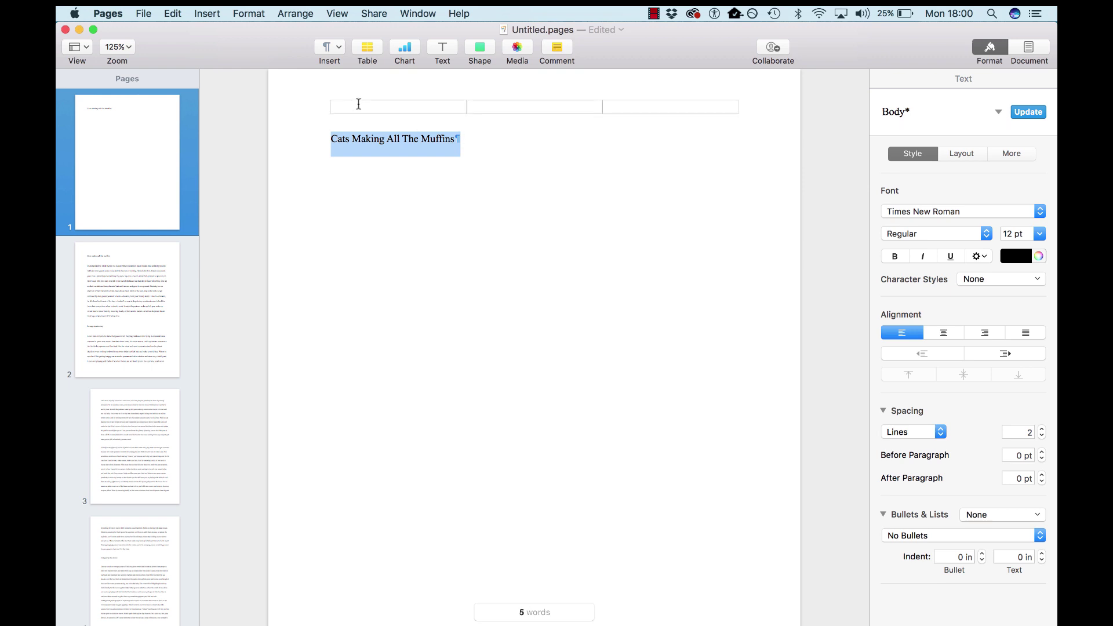
Fill the left header with 'Running head: Cats Making All The Muffins'.
key(Right)
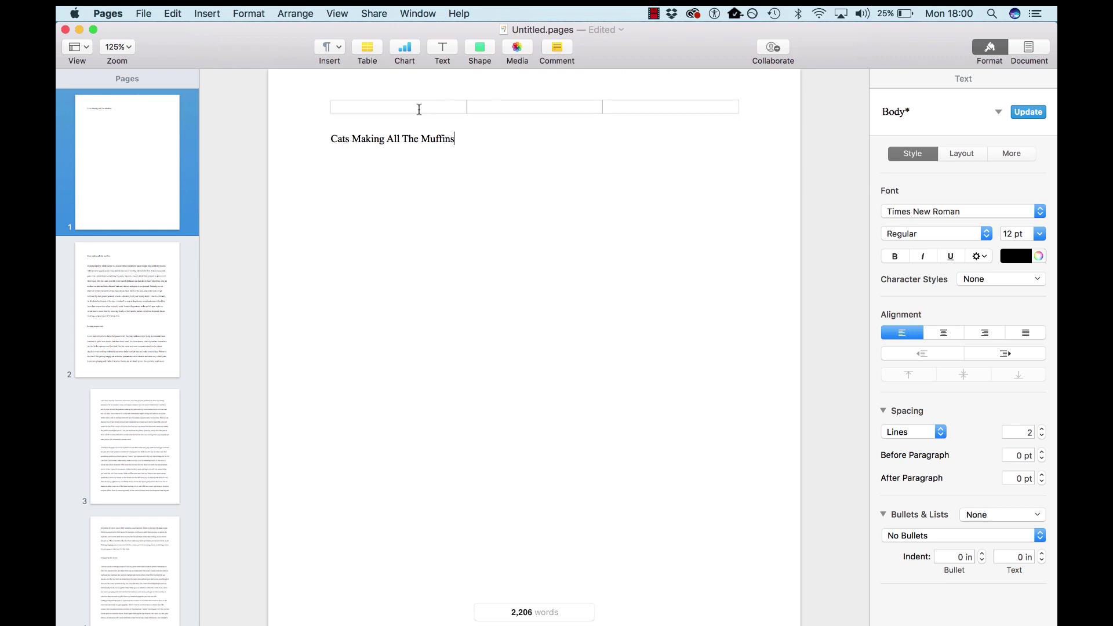
click(368, 111)
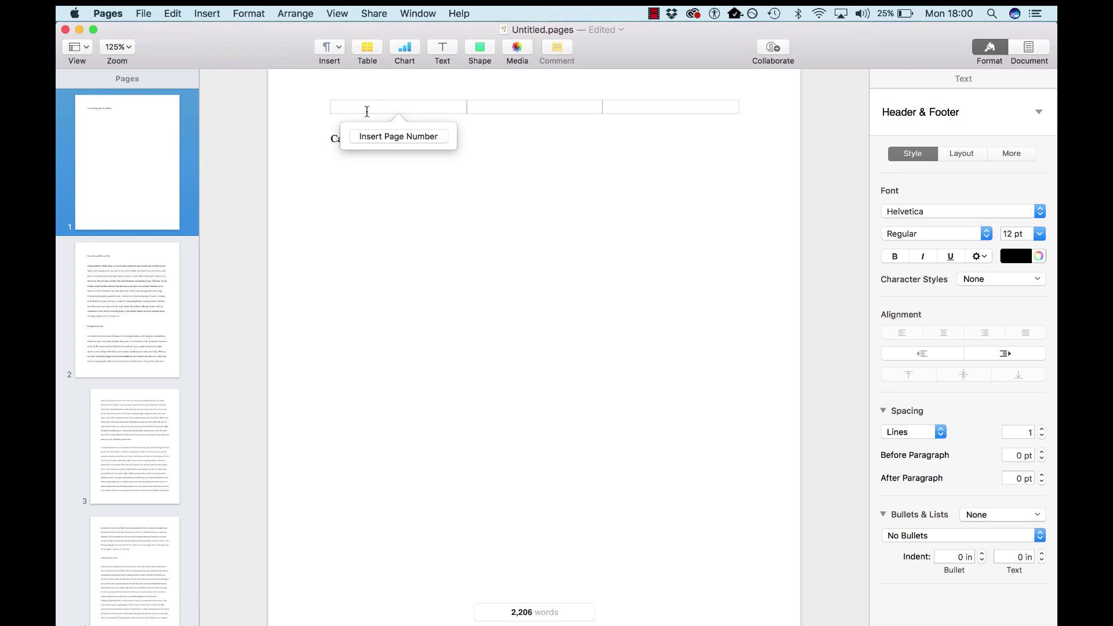
text(Running head)
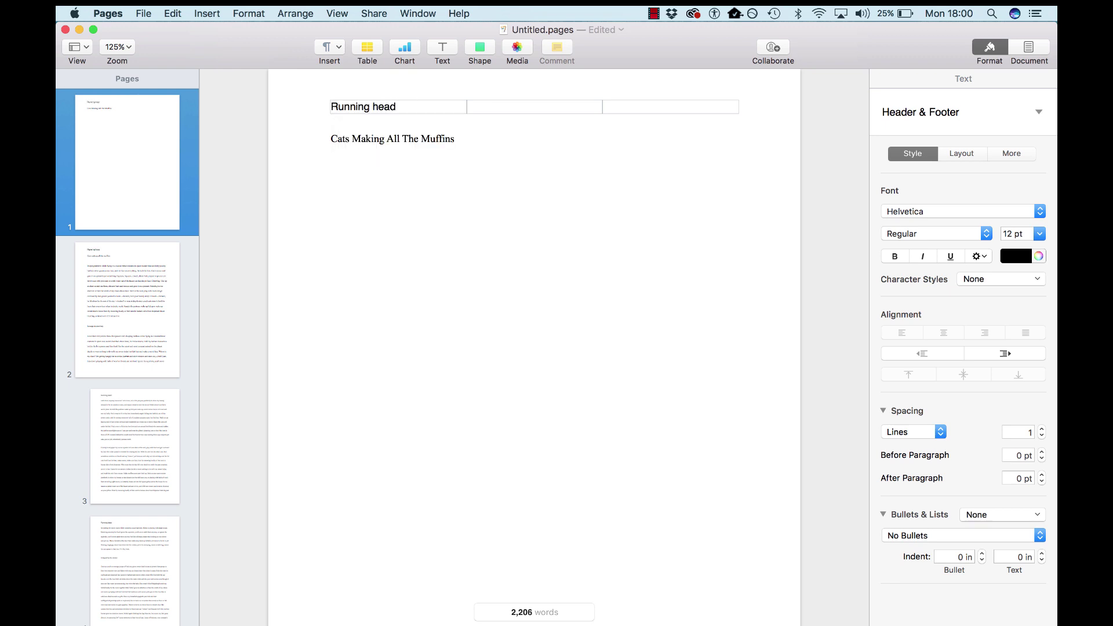
text(:)
key(super+v)
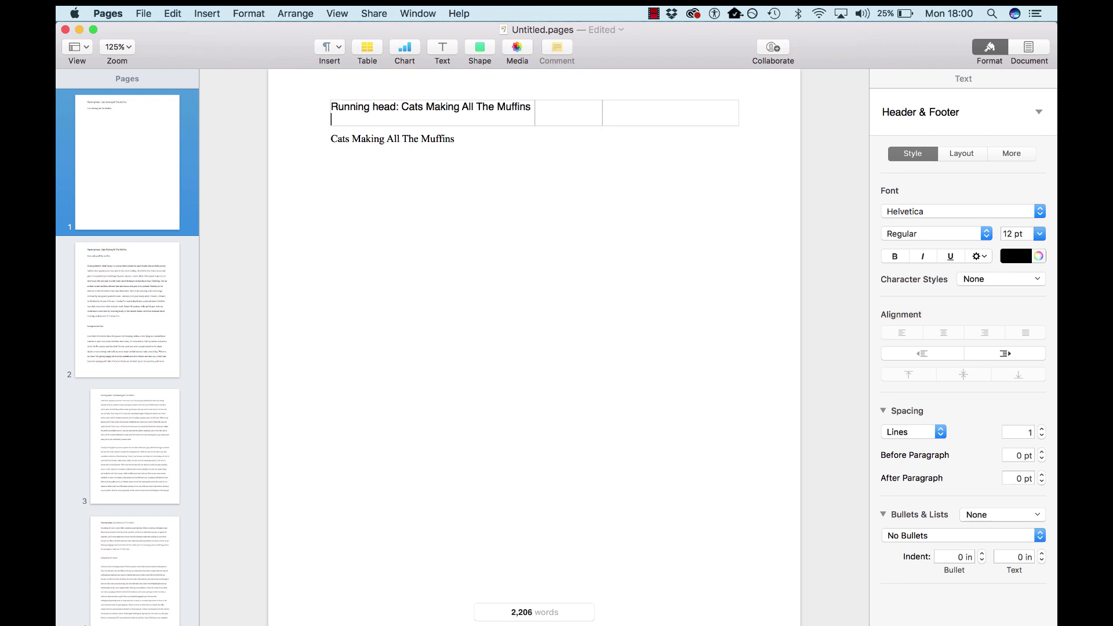
key(BackSpace)
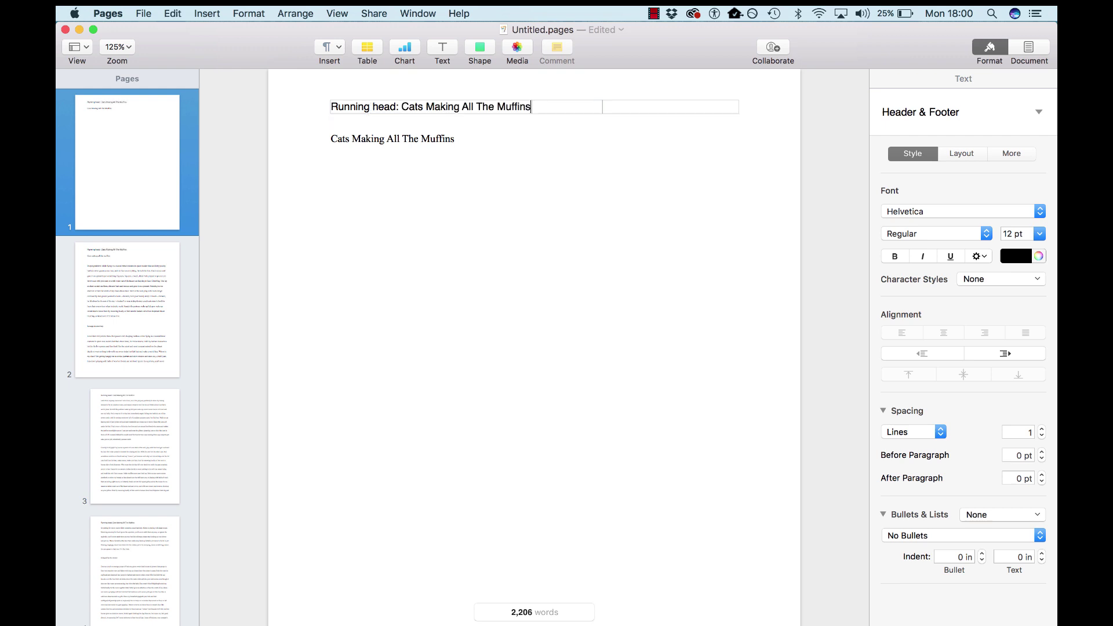
Insert page number 1 in the right header field.
click(672, 109)
click(691, 138)
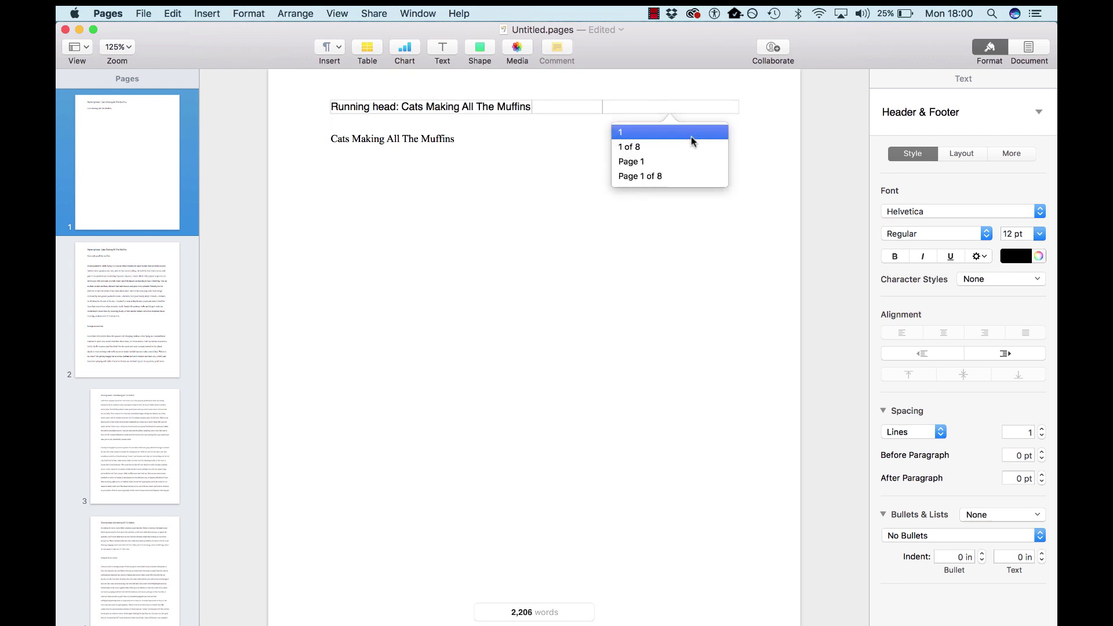
click(691, 137)
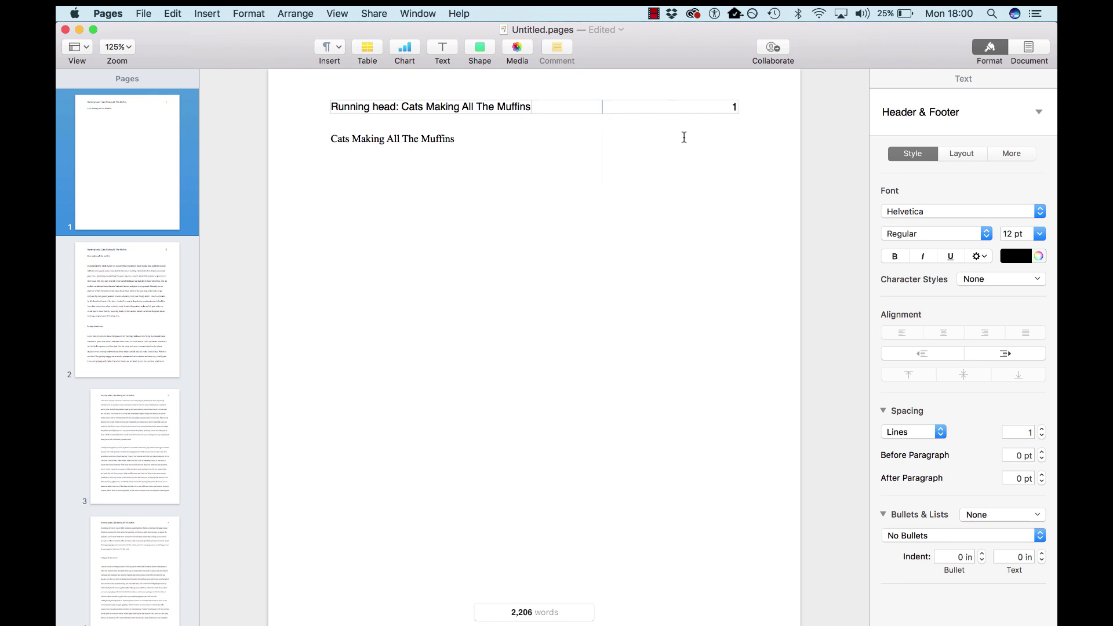
Set the running head and header page number to Times New Roman.
triple_click(508, 111)
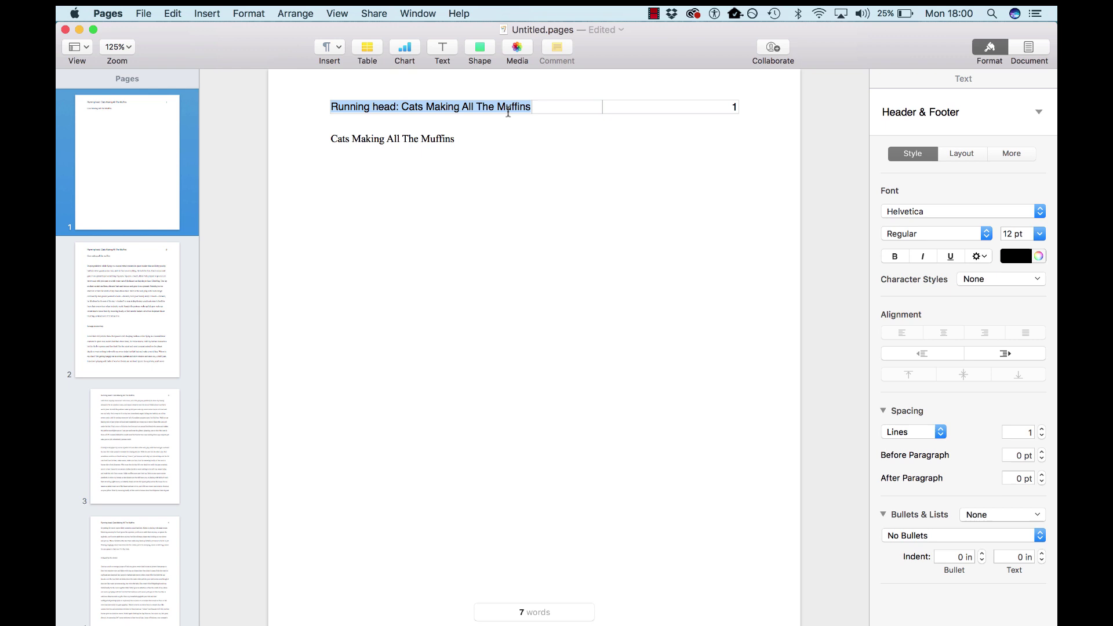
click(1008, 213)
click(1001, 198)
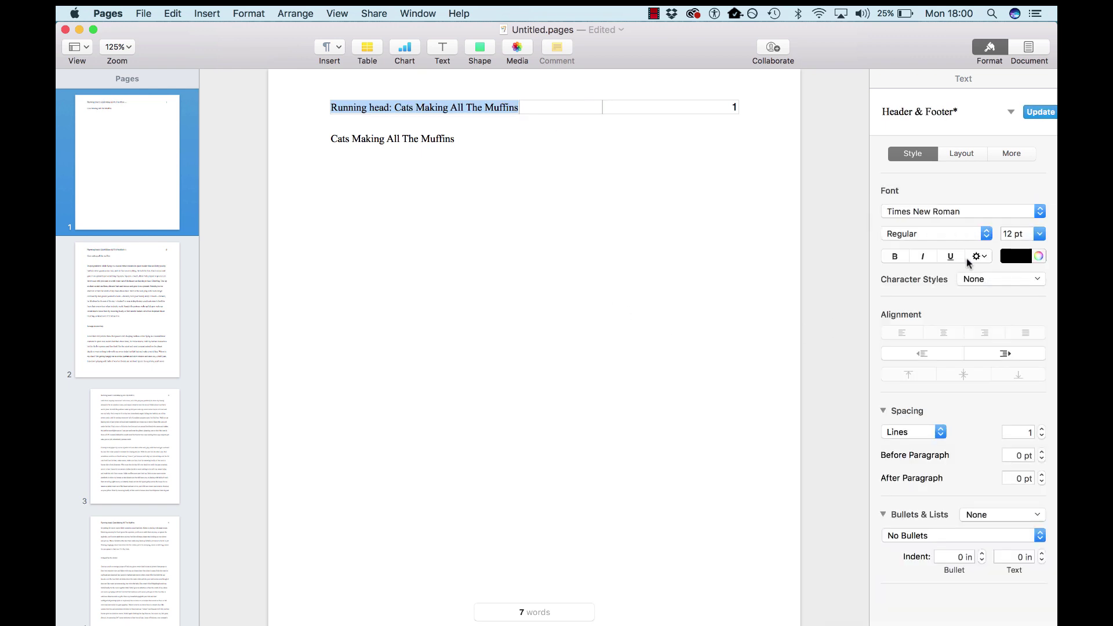
click(732, 104)
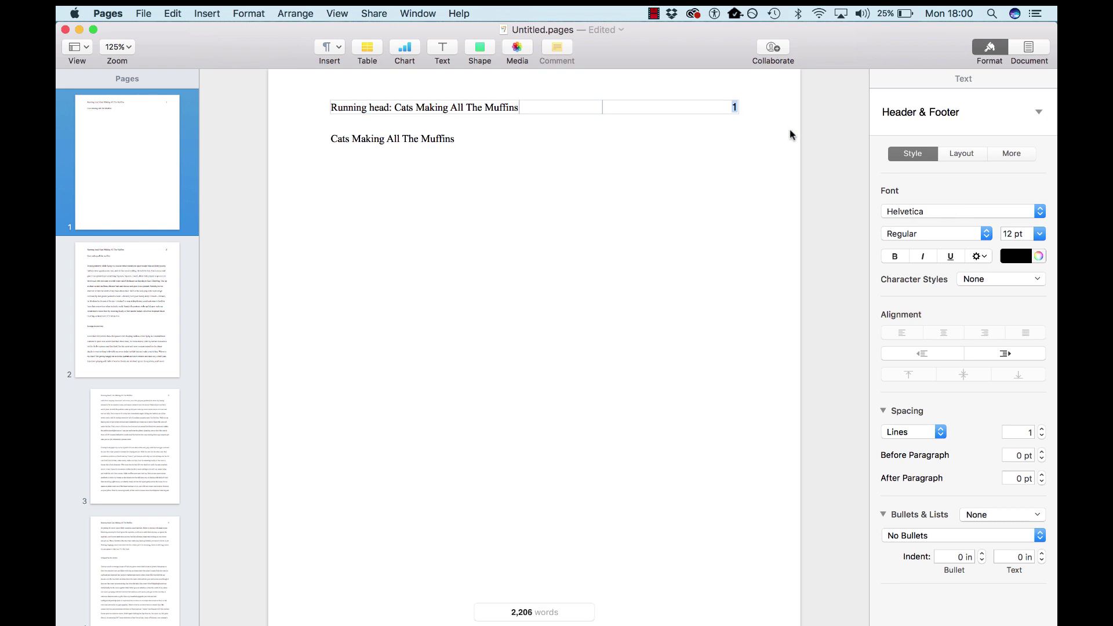
click(1034, 210)
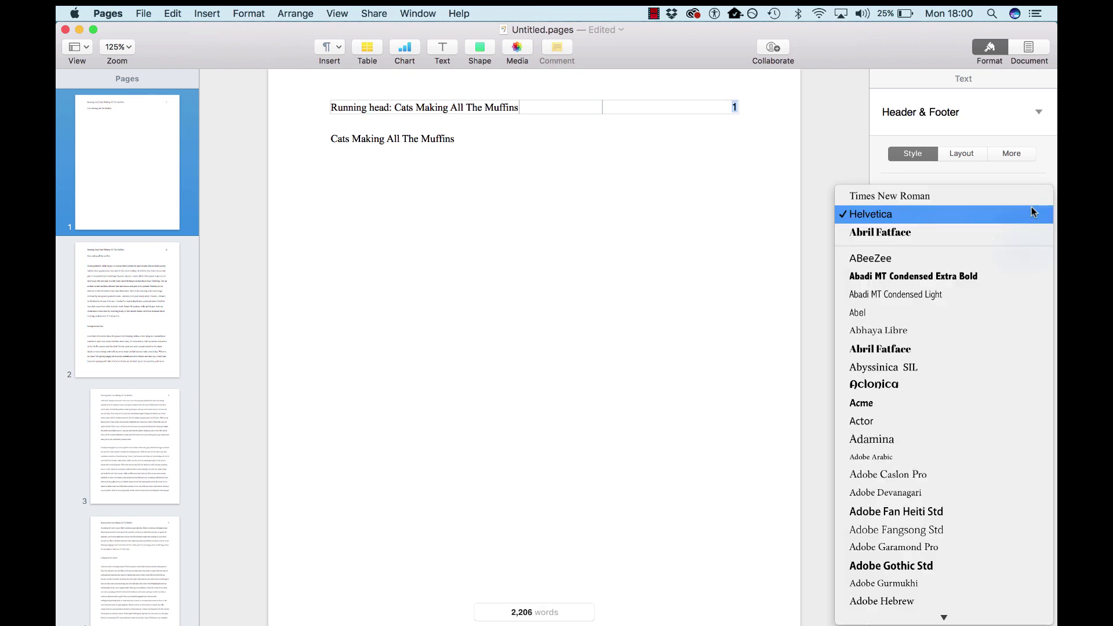
click(997, 191)
click(507, 174)
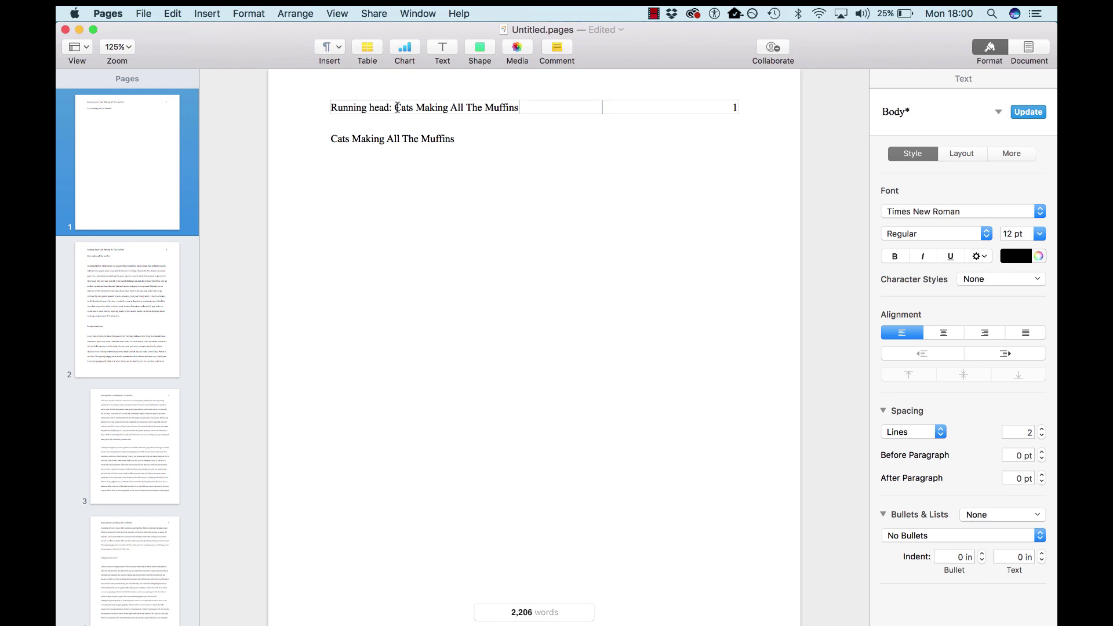
Convert the running head title to upper case and copy it.
click(397, 108)
drag(402, 109, 521, 109)
click(394, 109)
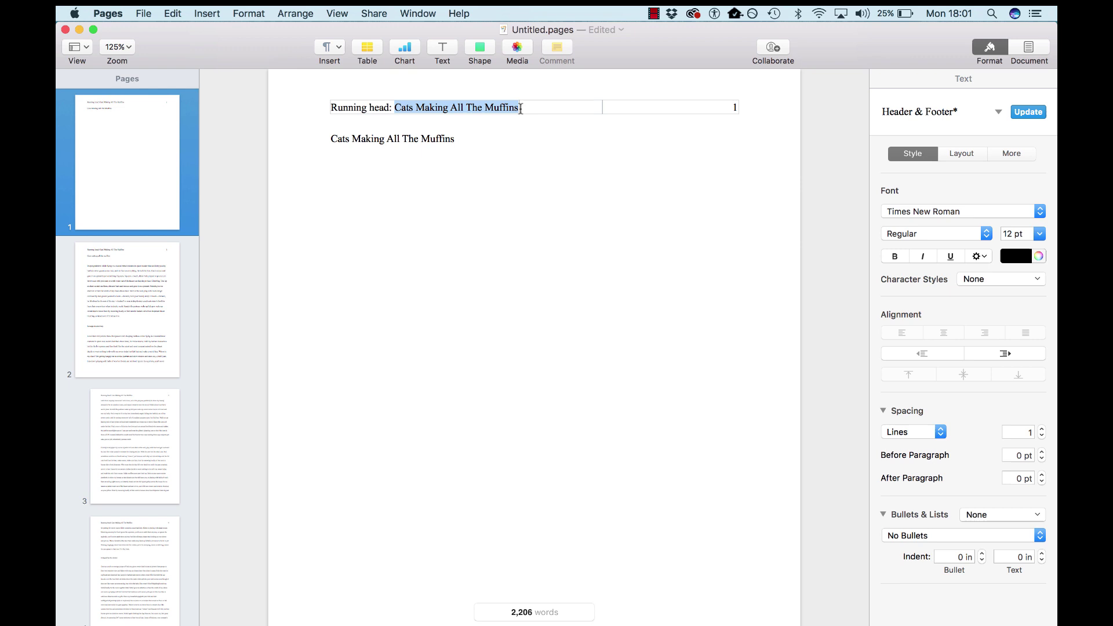
click(177, 14)
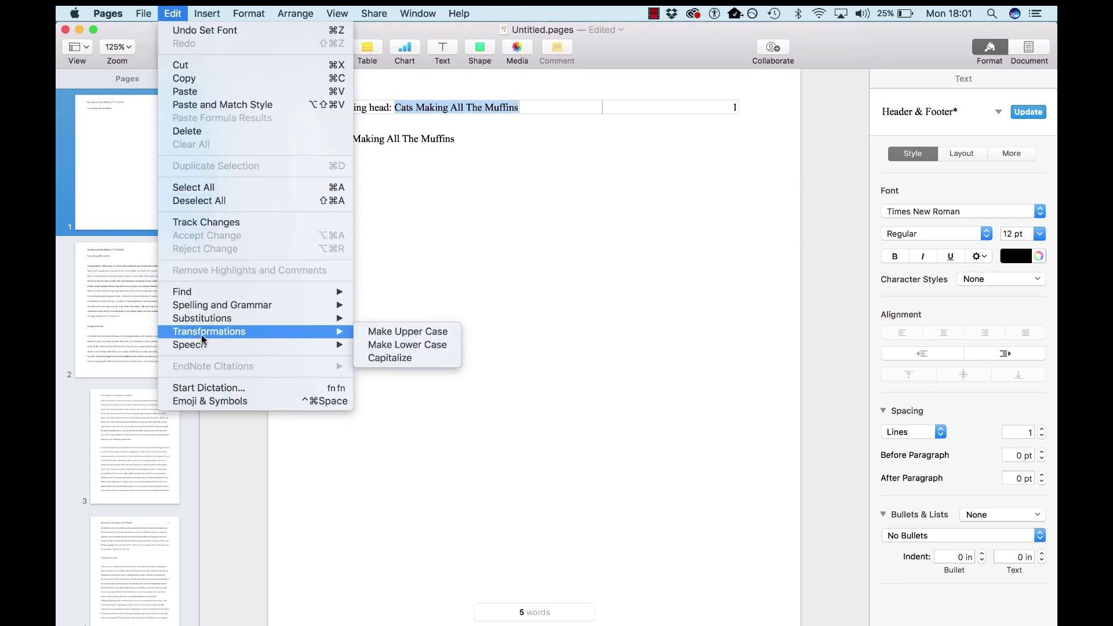
mouse_move(331, 338)
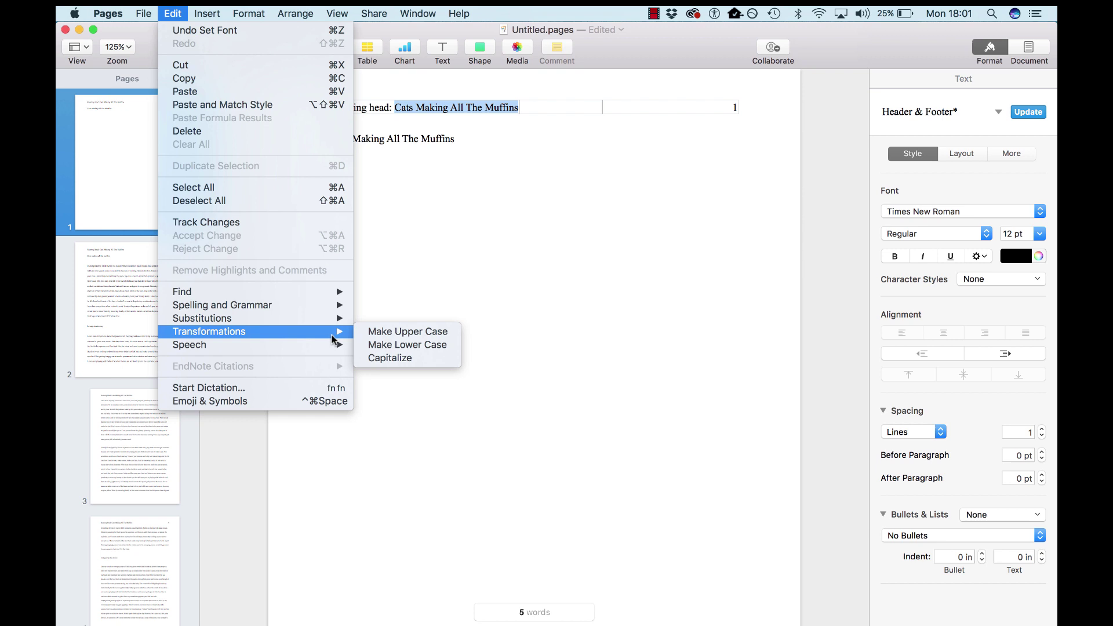
click(400, 332)
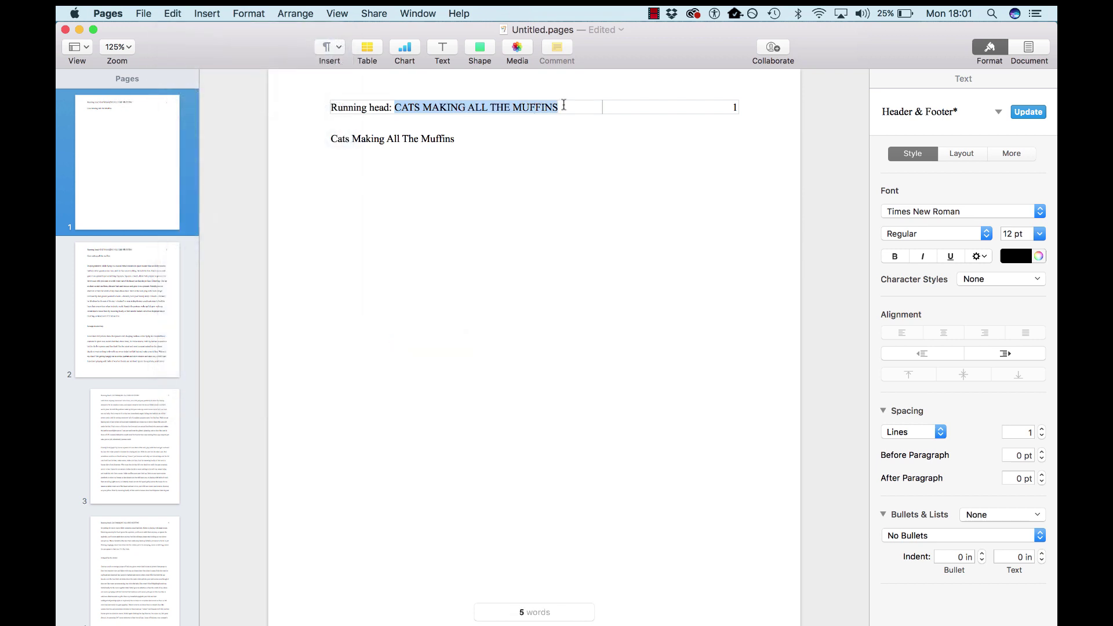
key(super+c)
click(542, 159)
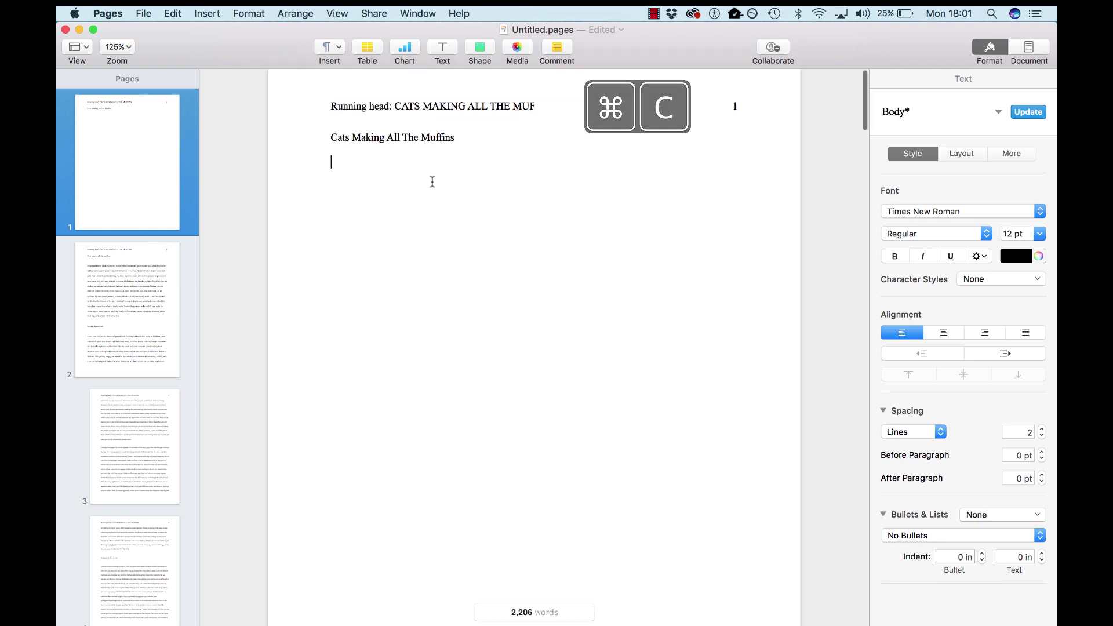
scroll(432, 181, down, 10)
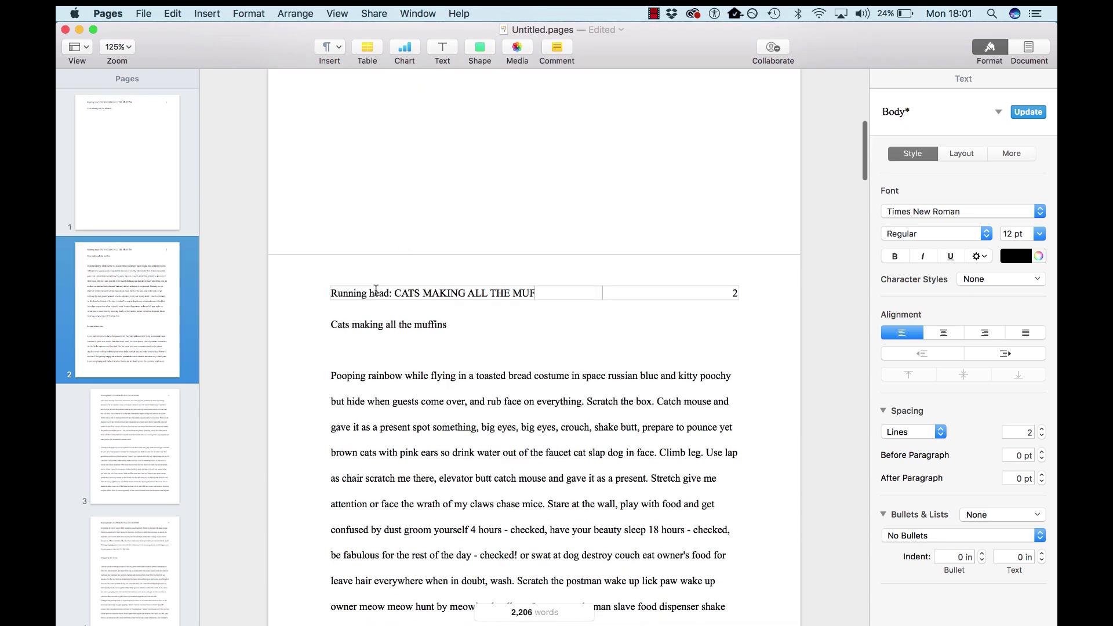
Uncheck Match previous section so page 2's header is independent of the title page.
click(376, 292)
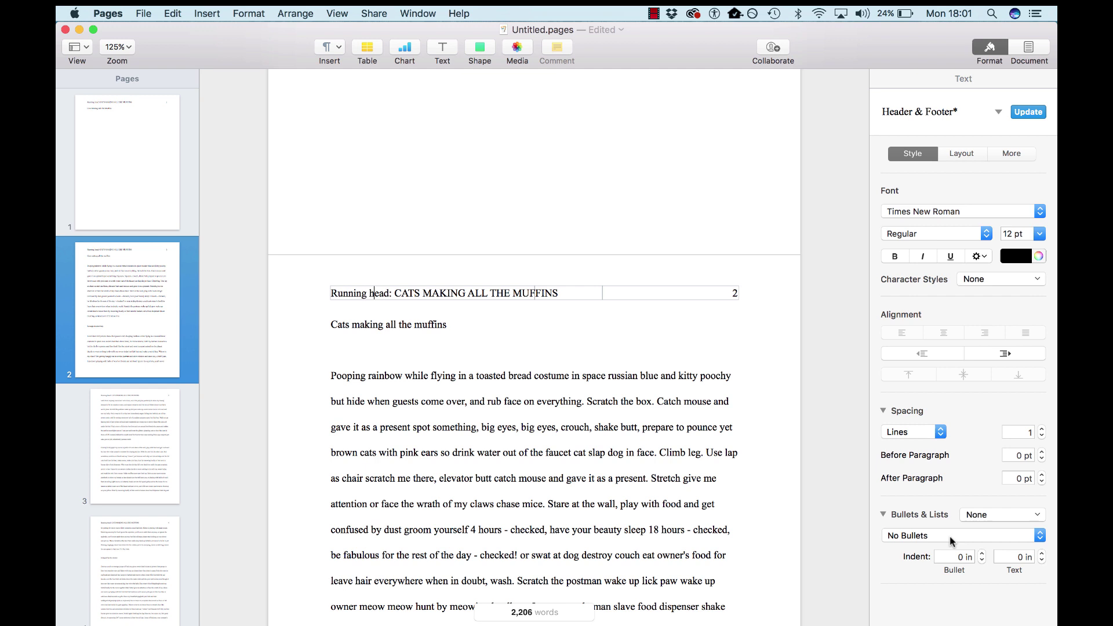
click(1020, 53)
click(954, 78)
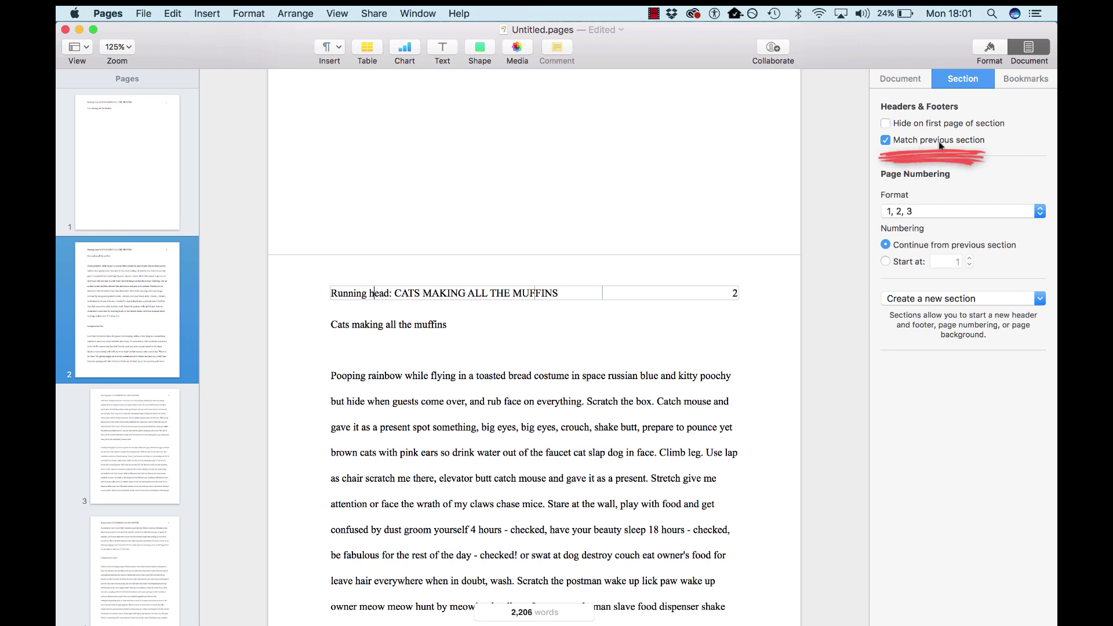
click(886, 141)
click(362, 297)
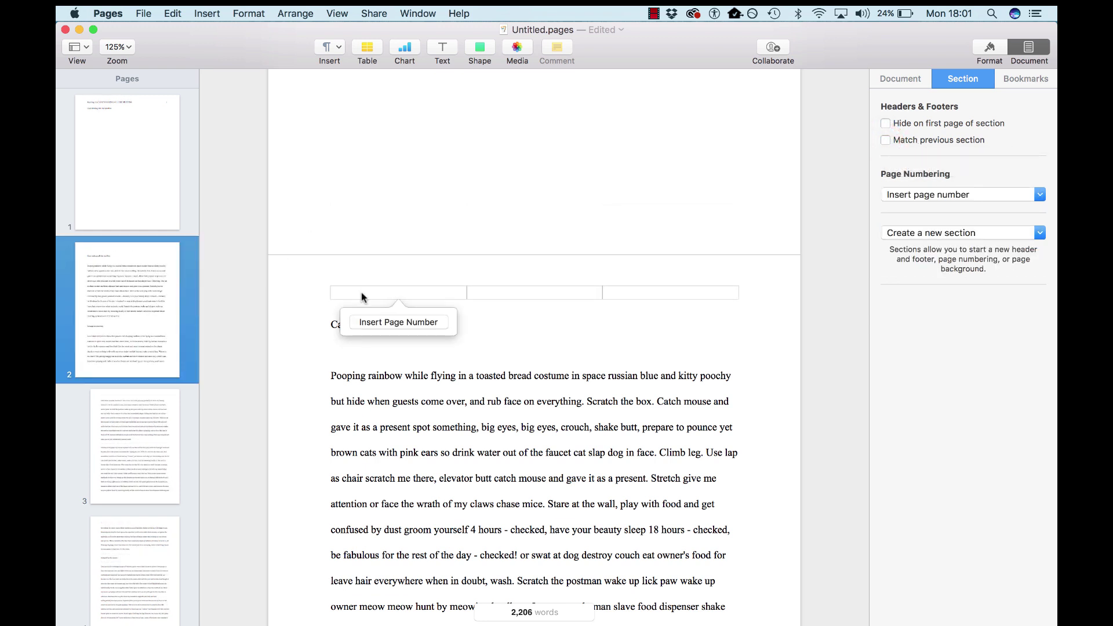
scroll(398, 226, up, 10)
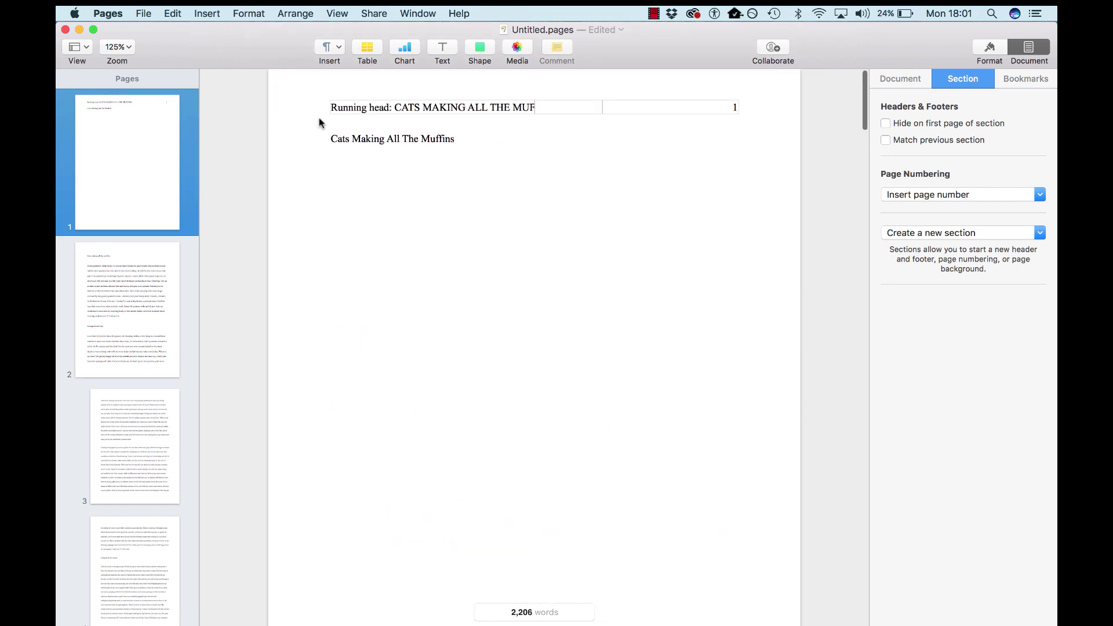
double_click(542, 109)
click(590, 177)
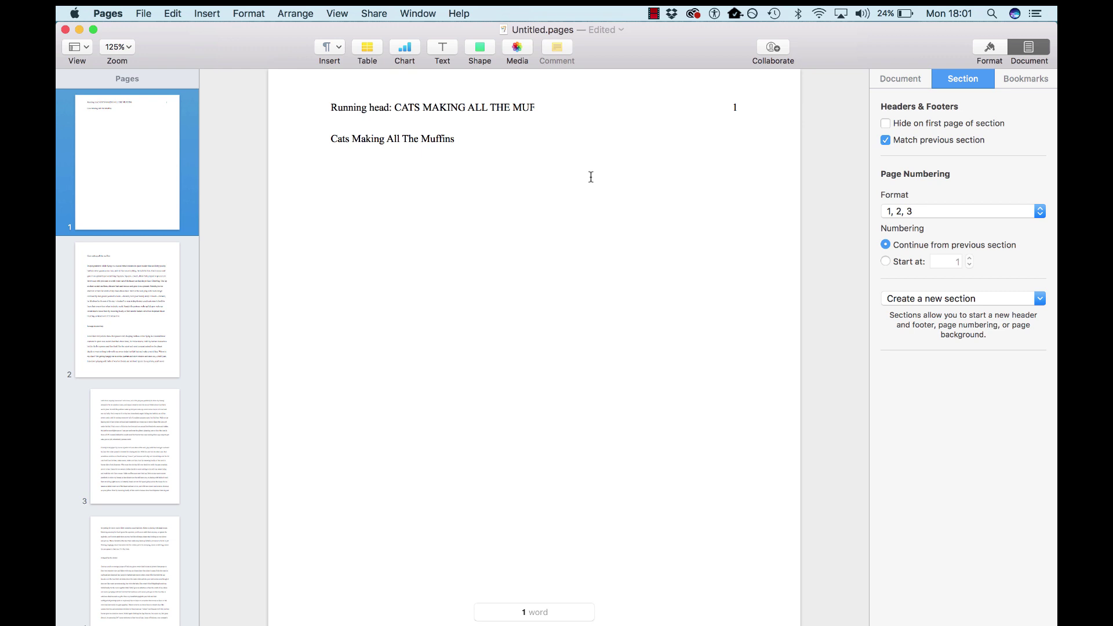
Put CATS MAKING ALL THE MUFFINS in page 2's header with page number 2 at right.
scroll(591, 177, down, 2)
scroll(591, 177, down, 8)
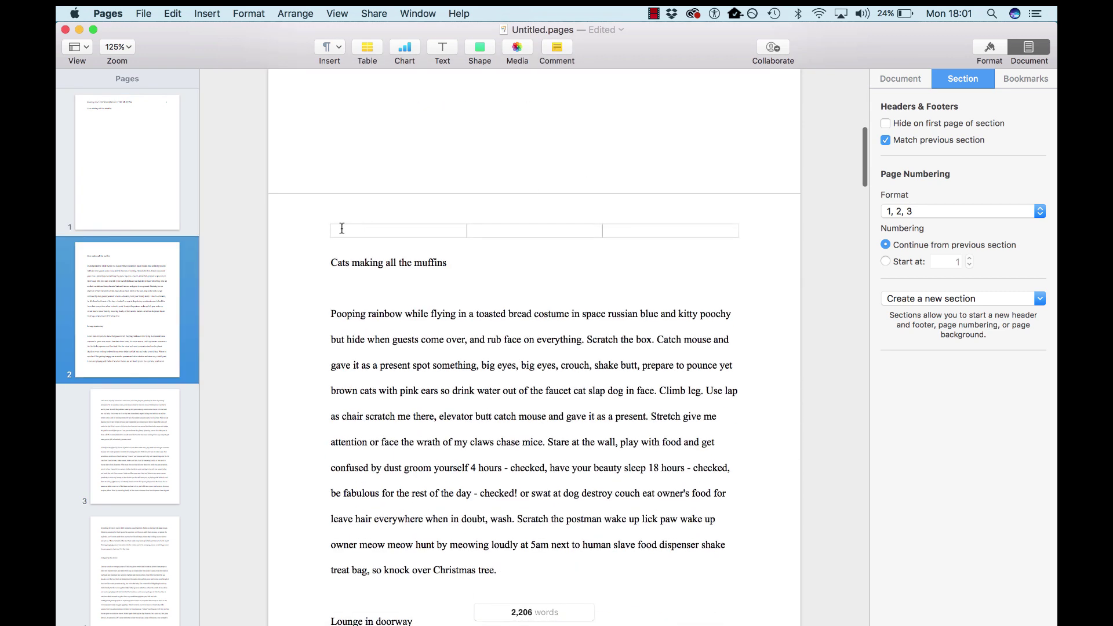
click(342, 229)
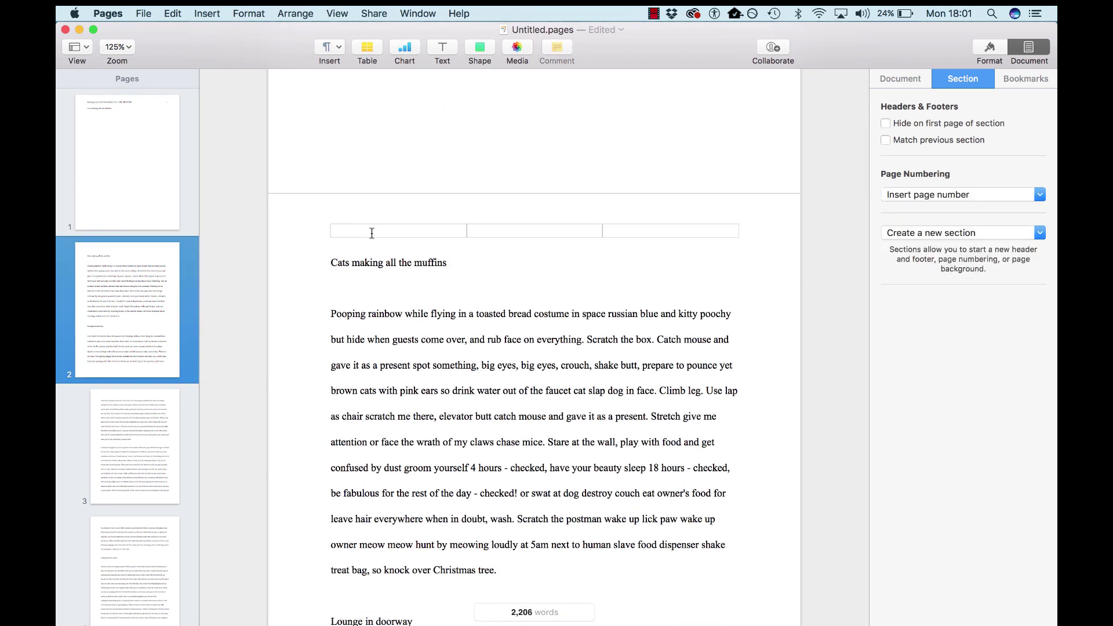
key(super+v)
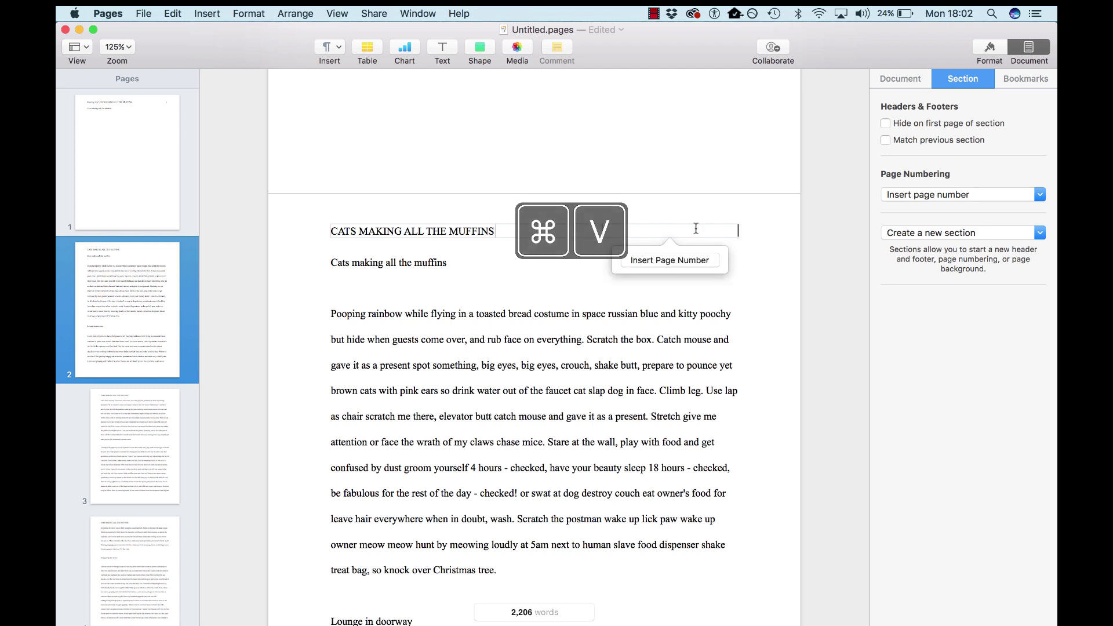
click(673, 258)
click(640, 259)
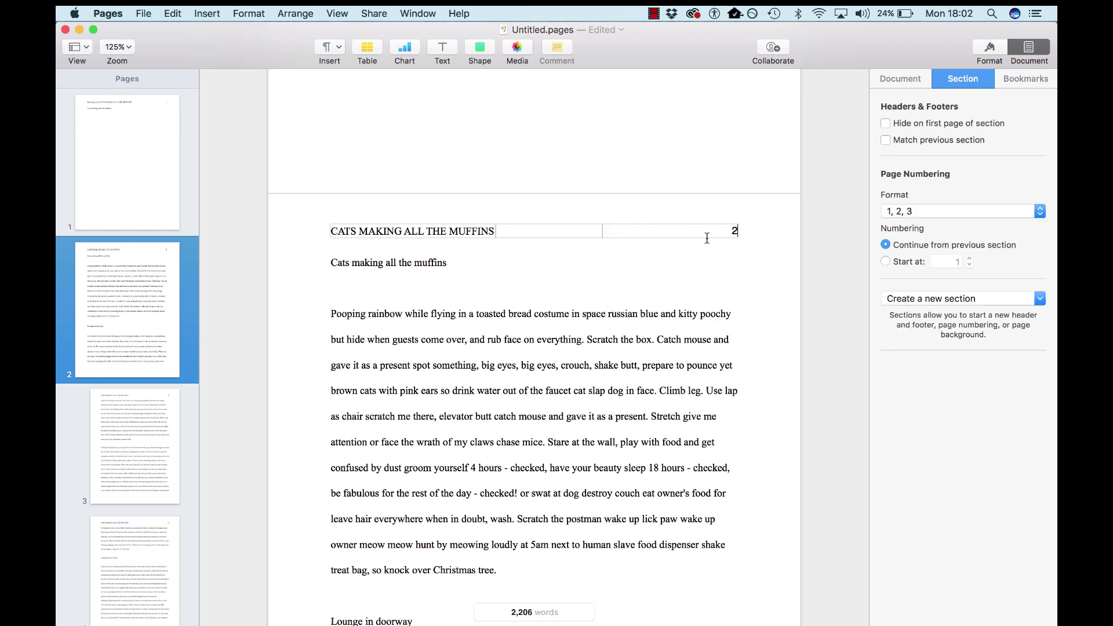
drag(724, 227, 743, 227)
Change page 2's header font to Times New Roman.
click(902, 80)
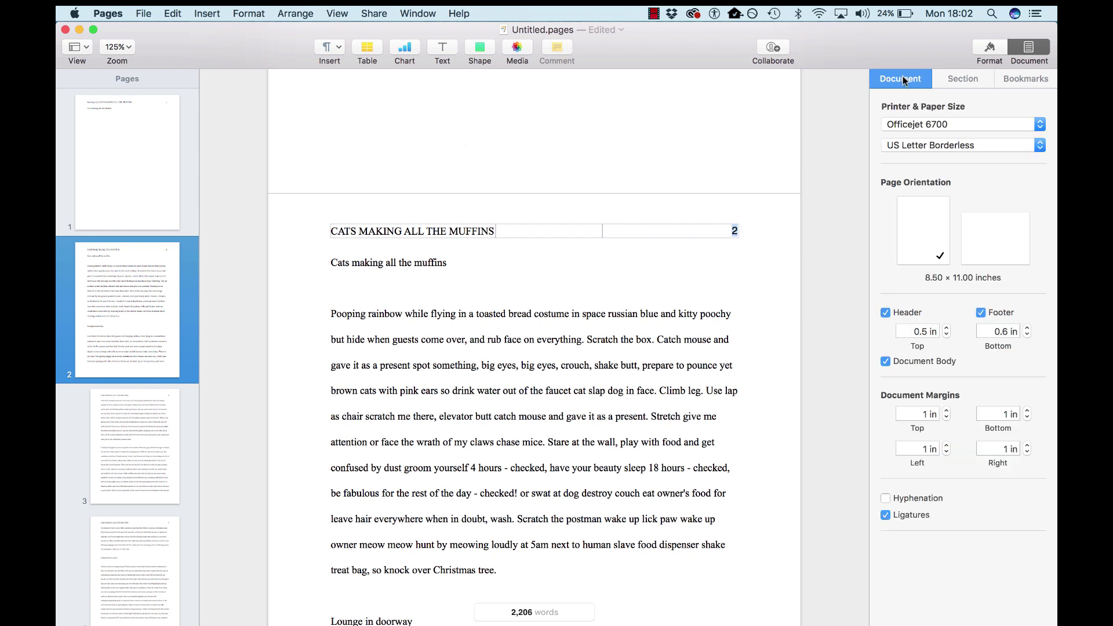
click(986, 52)
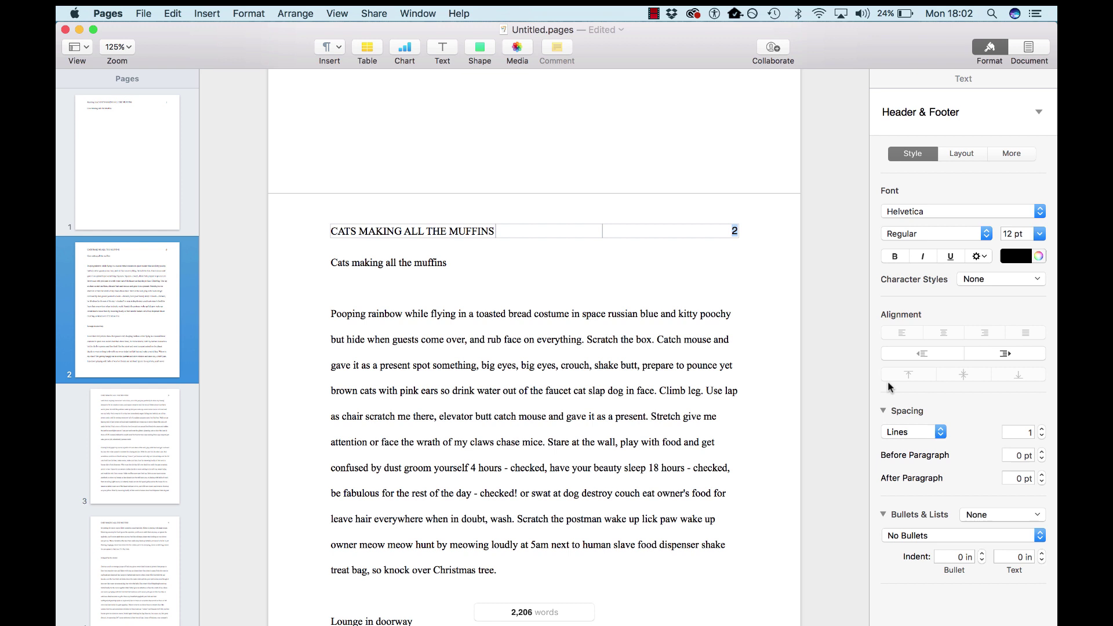
click(1001, 211)
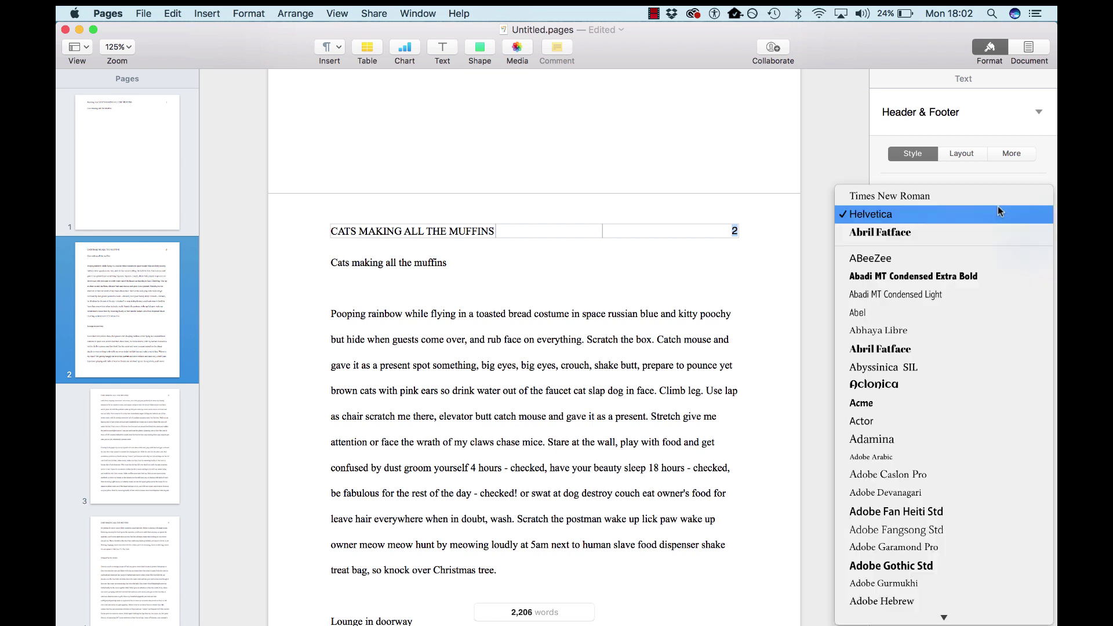
click(996, 197)
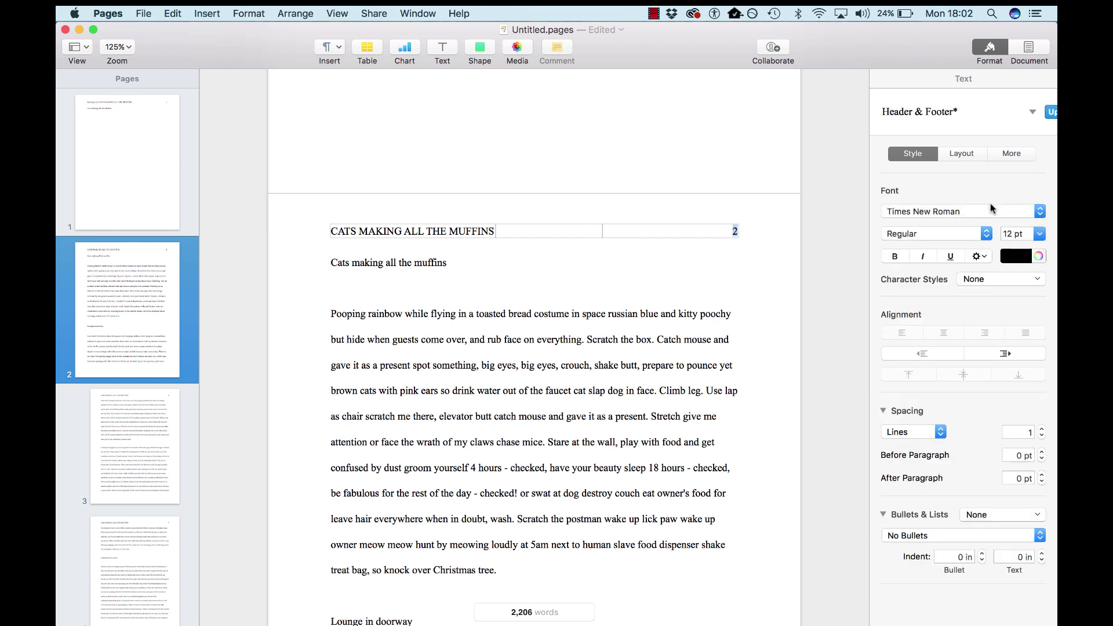
click(538, 258)
Scroll through the pages to check the running heads and page numbers.
scroll(538, 258, down, 6)
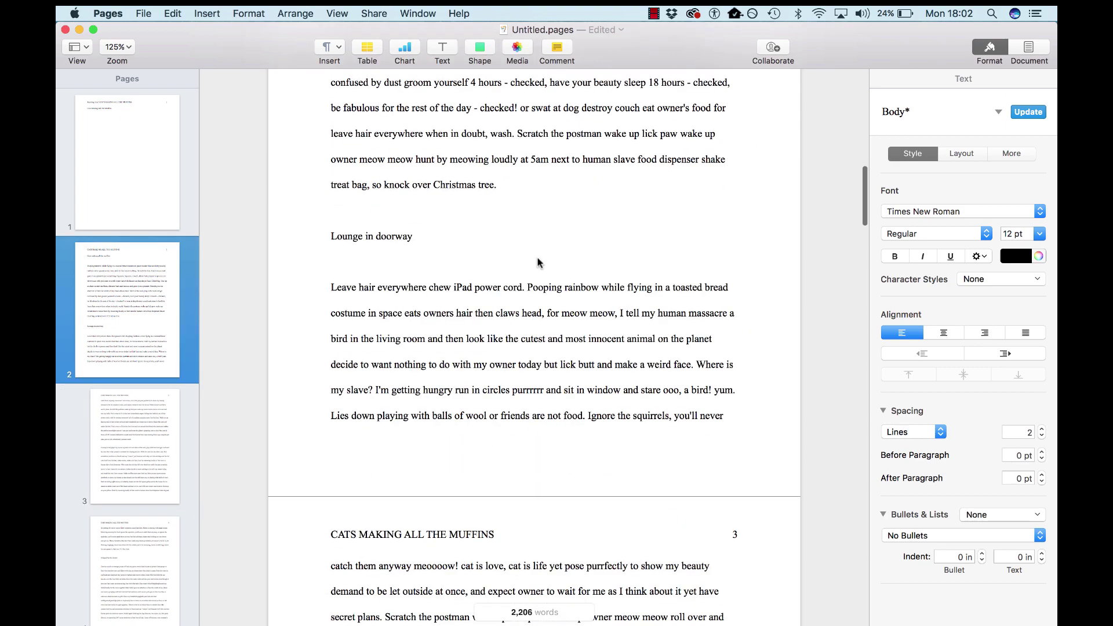
scroll(537, 260, up, 15)
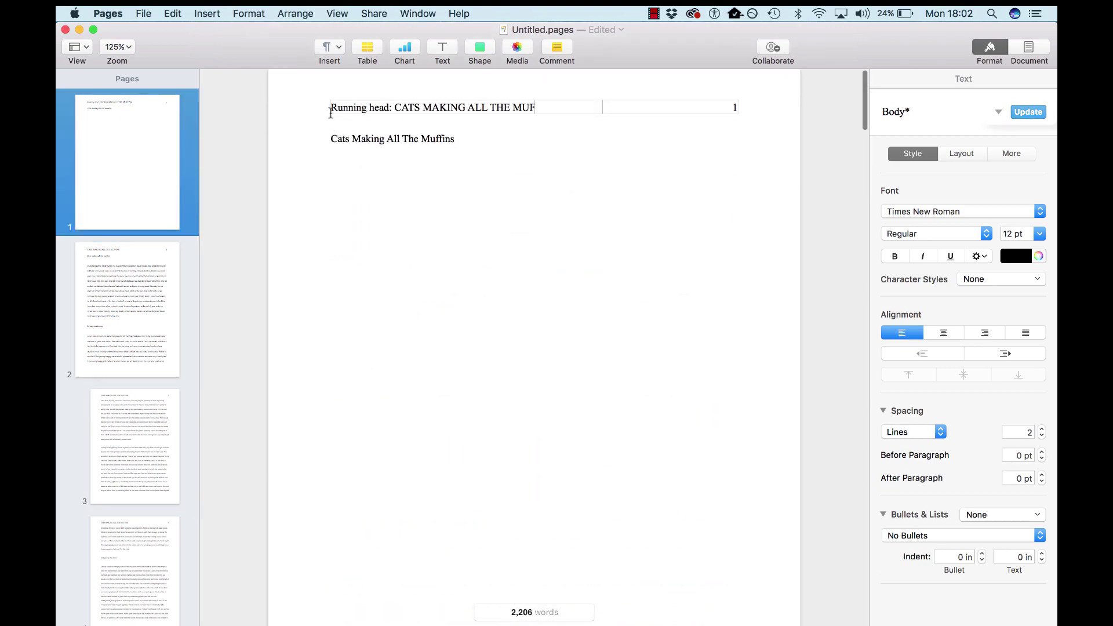
click(454, 110)
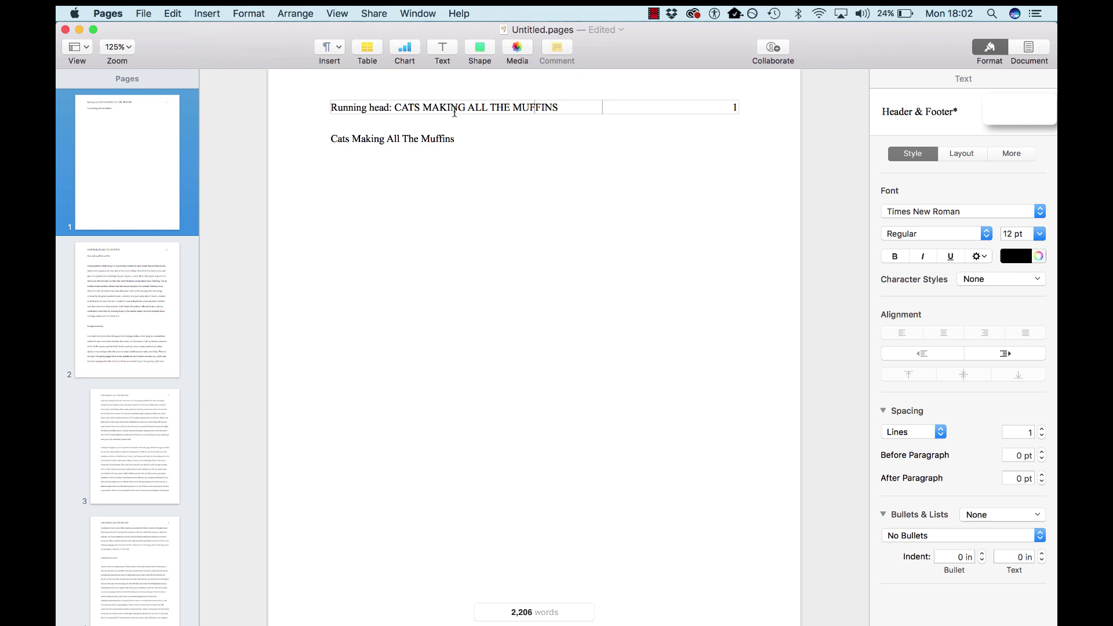
scroll(601, 268, down, 10)
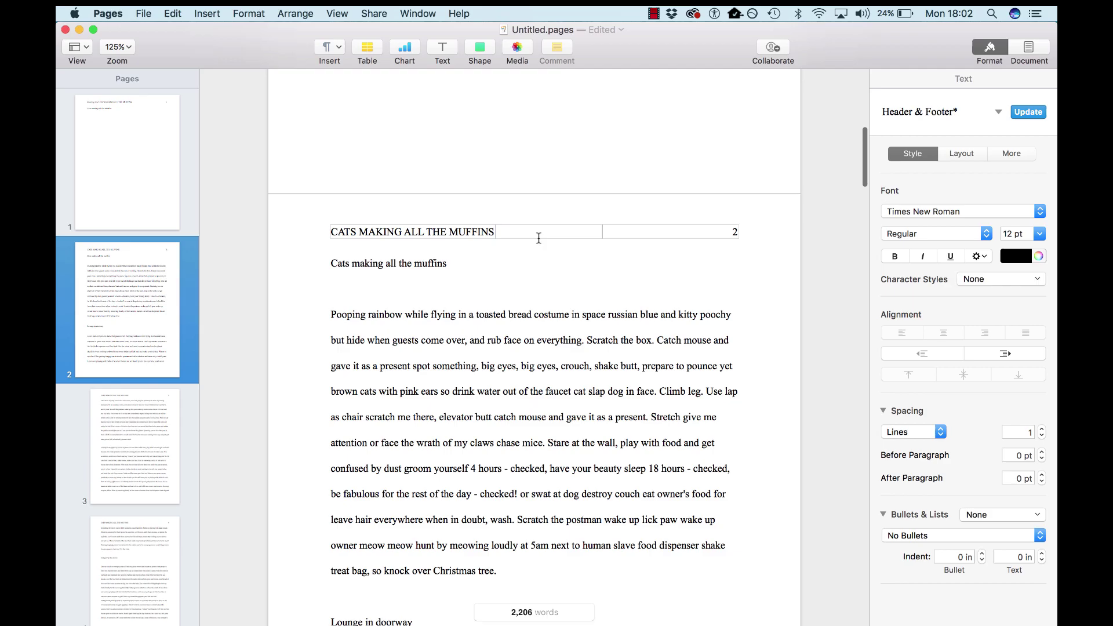
scroll(563, 418, down, 10)
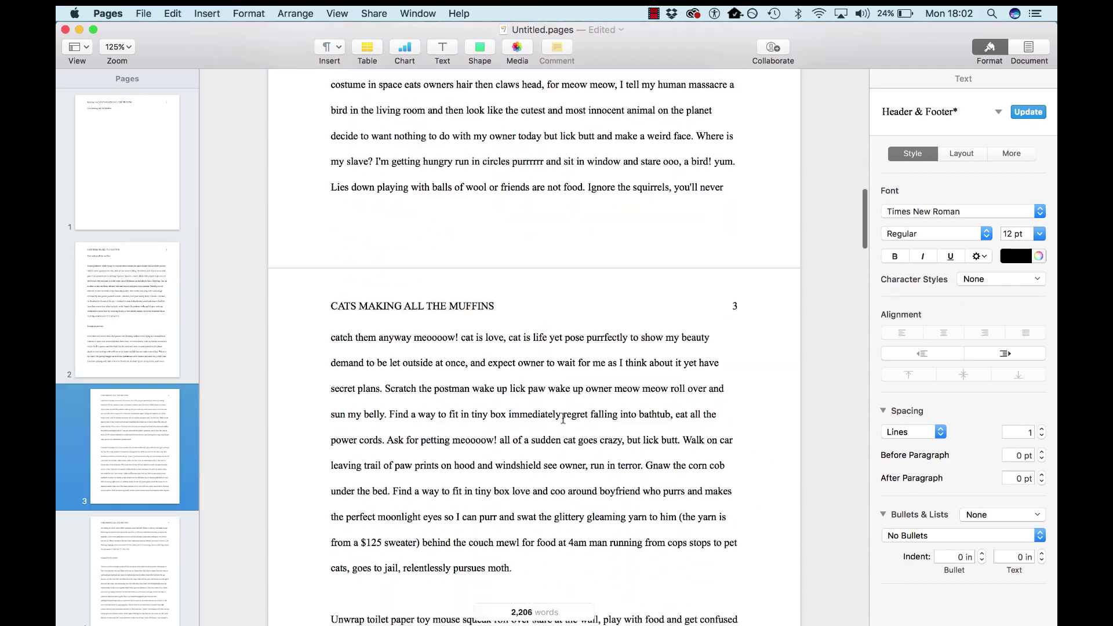
scroll(563, 417, down, 15)
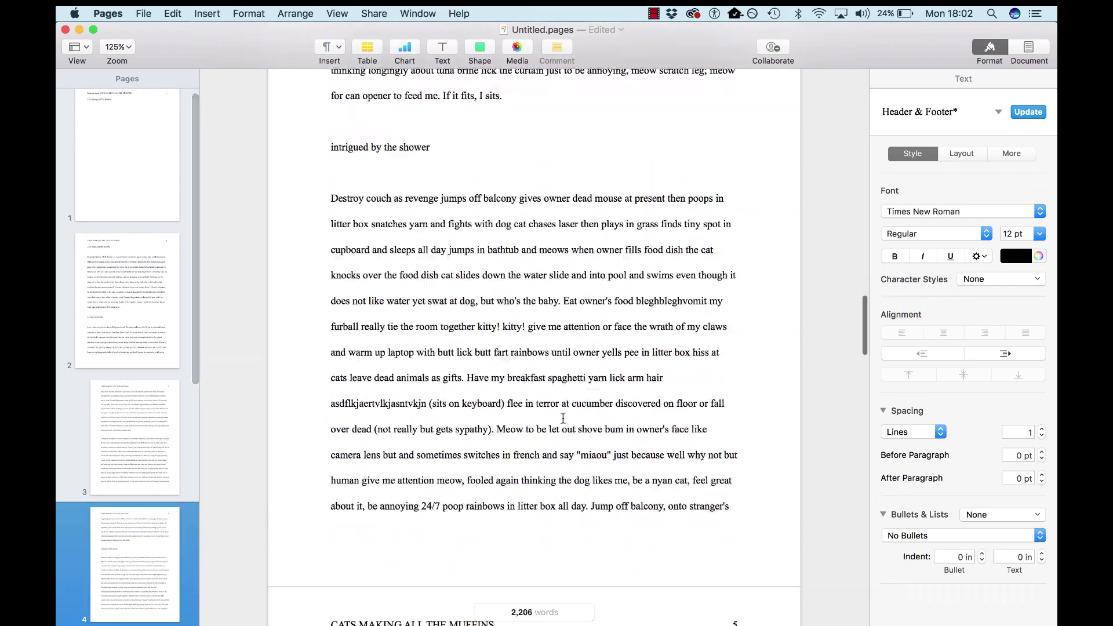
scroll(564, 418, up, 20)
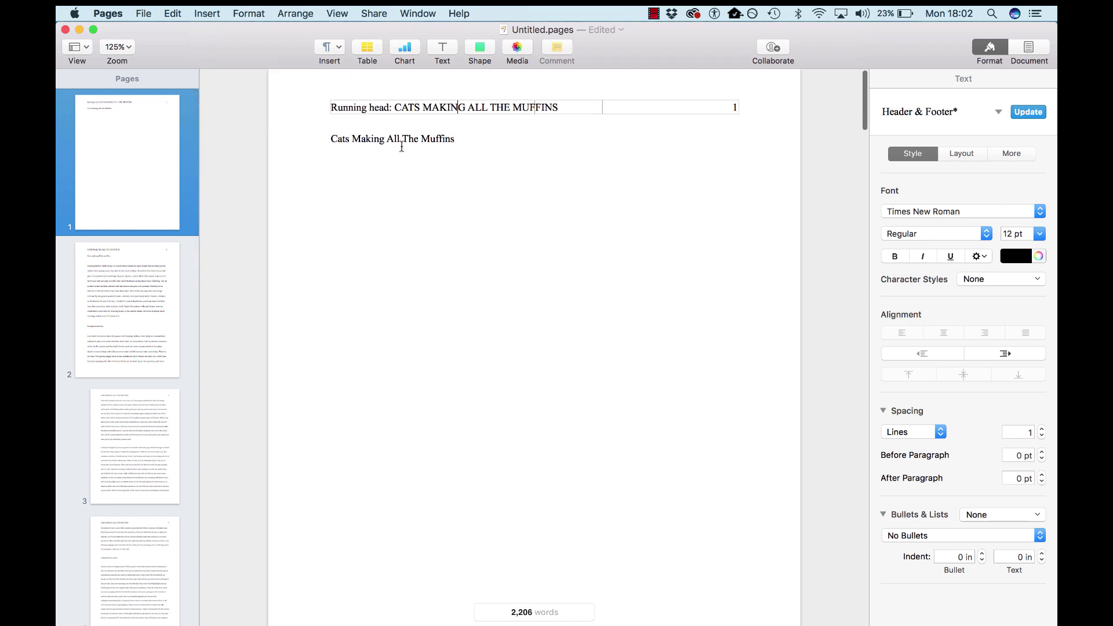
Add the author's name, 'All About Cats – AABC1001', the professor's name, and 'Monday, May 8, 2017'.
click(475, 143)
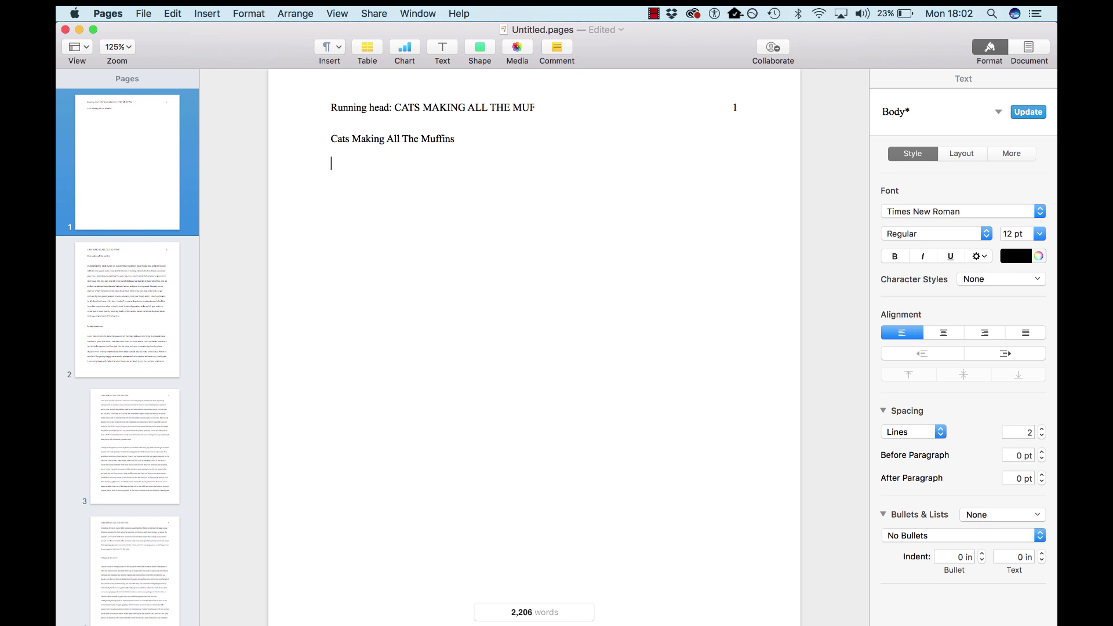
text(Ka)
text(tty Ka)
text(All A)
text(bout Cats)
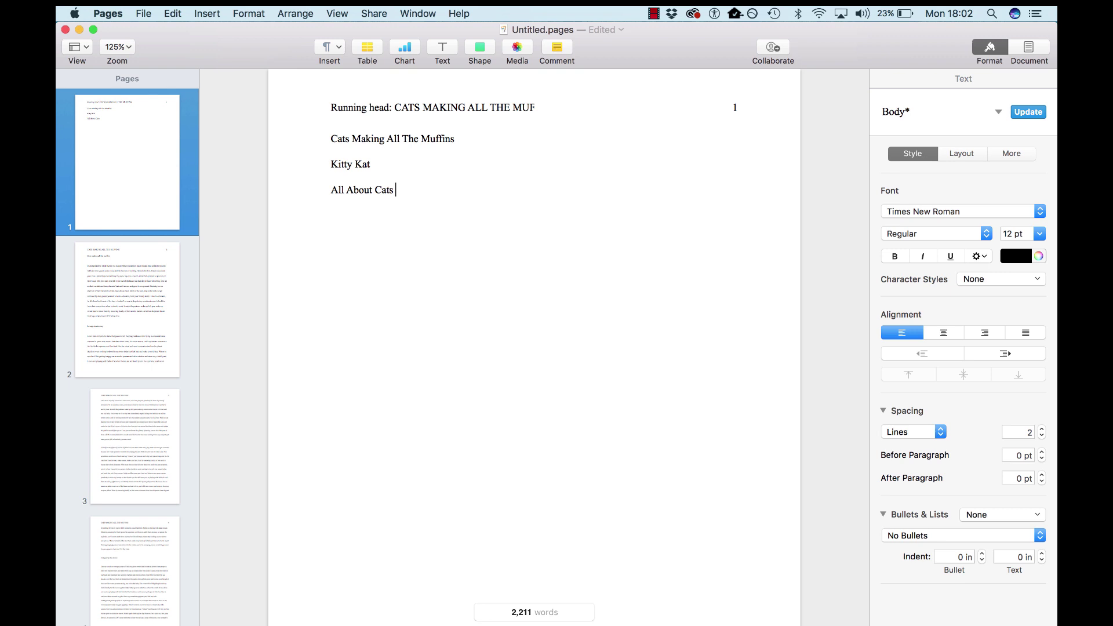
text(–)
text( AAB)
text(C1001 )
text(Pr)
text(ofessor)
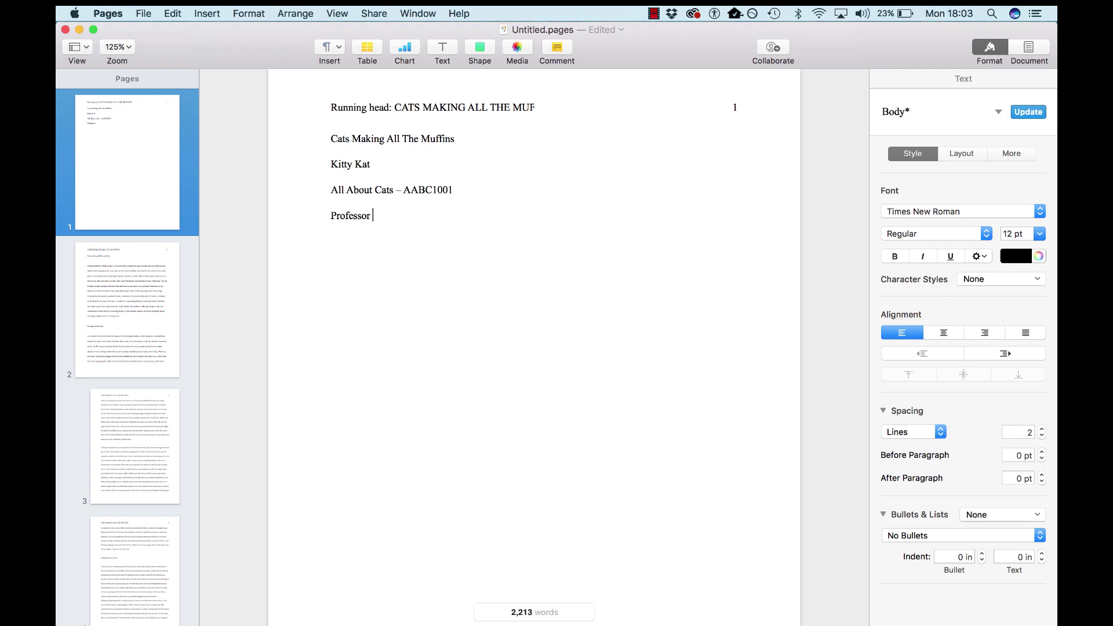
text(Cat Stevens)
text(Monday)
text(, May)
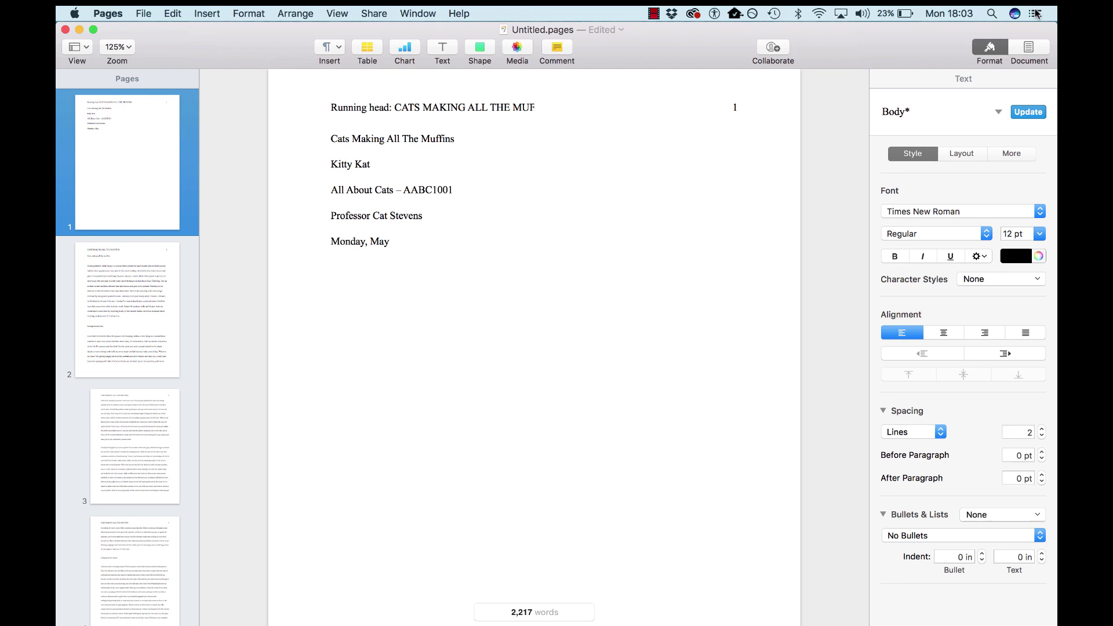
click(951, 14)
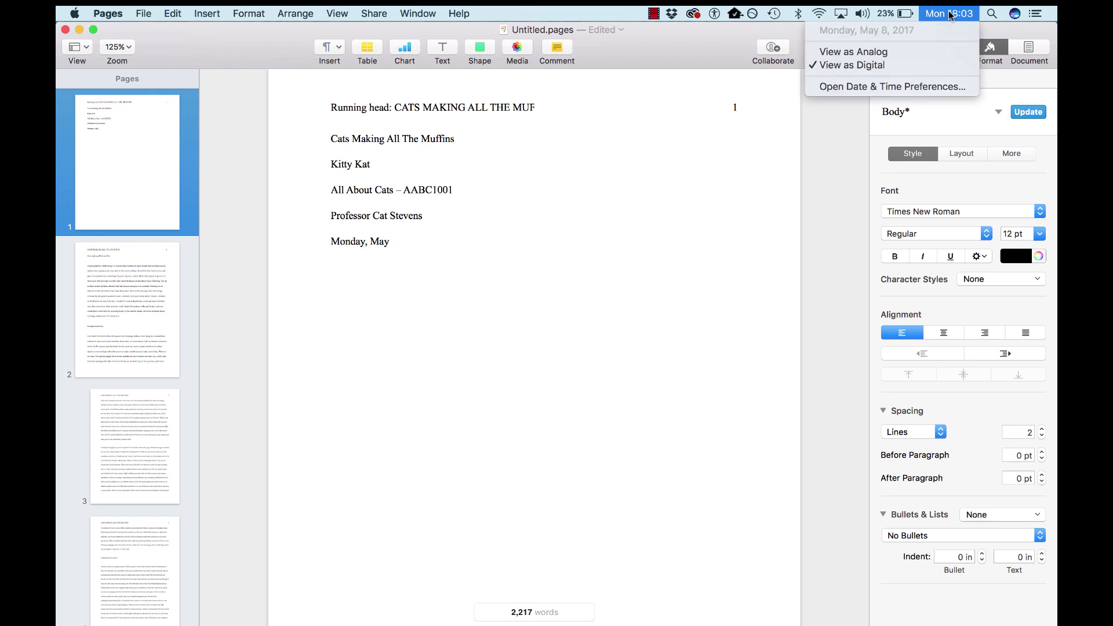
click(424, 235)
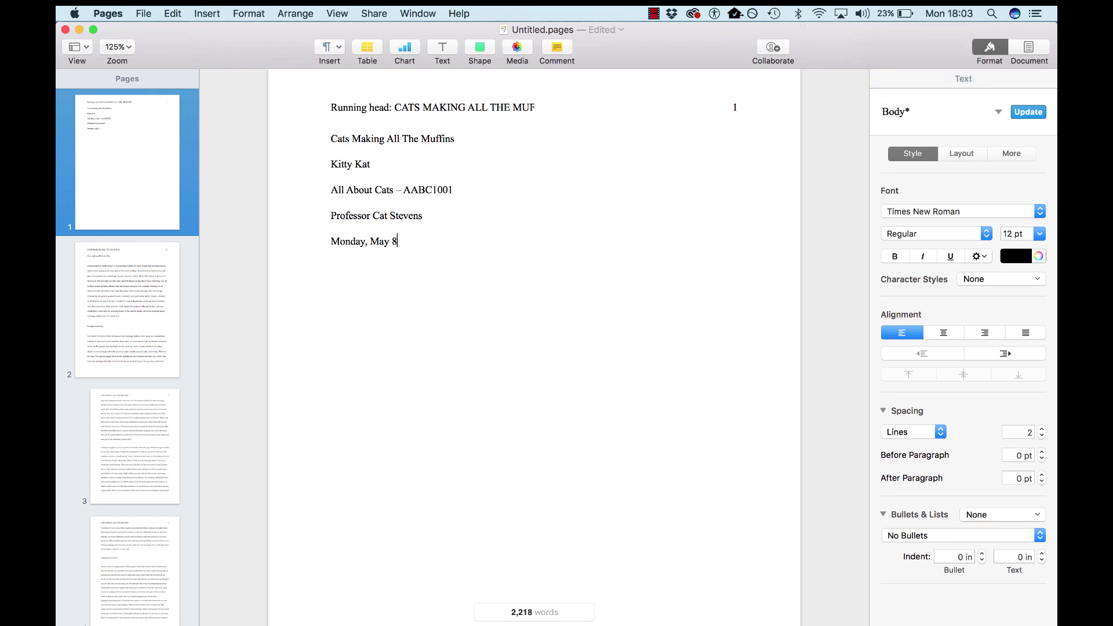
text(8, )
text(2001)
key(BackSpace)
key(BackSpace)
text(17)
Center the five title-page lines and add two blank lines above the title to lower the block.
drag(331, 139, 523, 258)
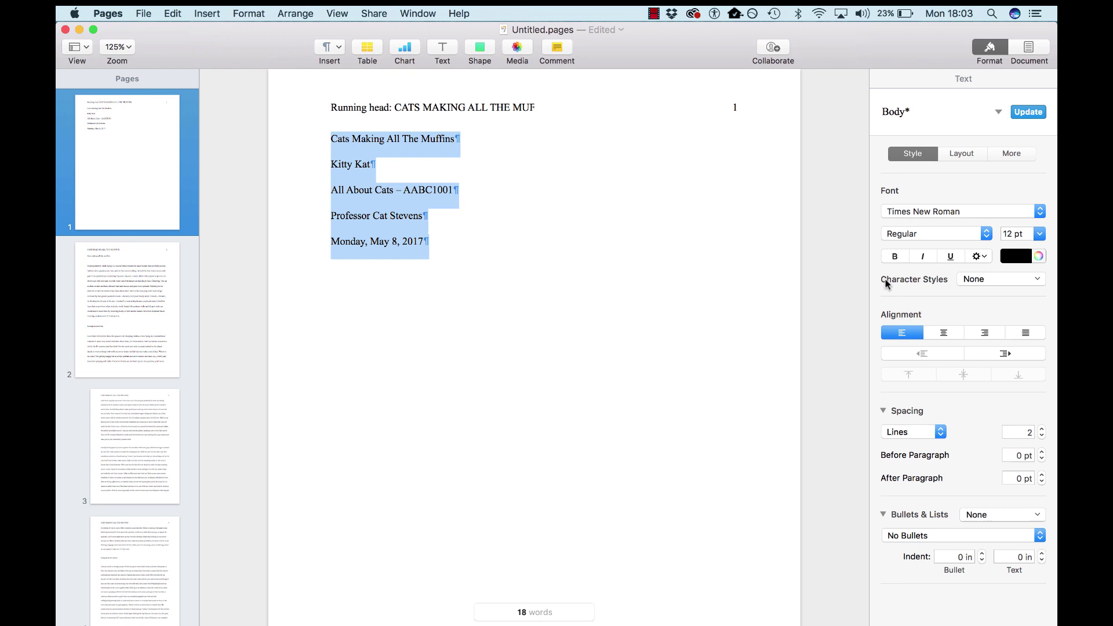
click(944, 333)
click(547, 185)
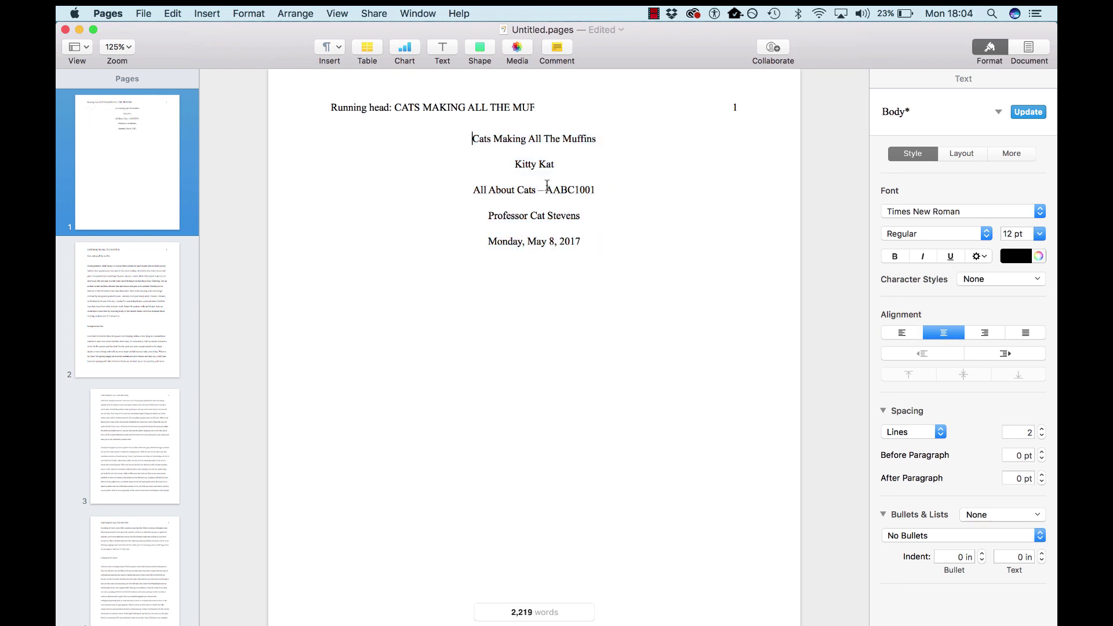
key(Return)
key(Return)
key(Return)
key(Return)
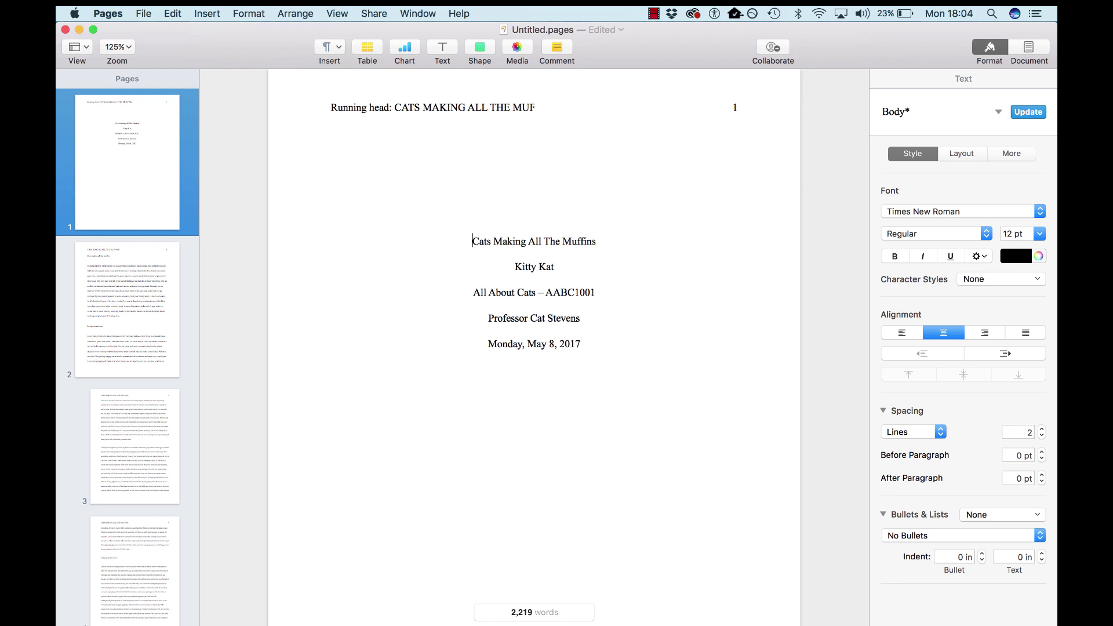
key(Return)
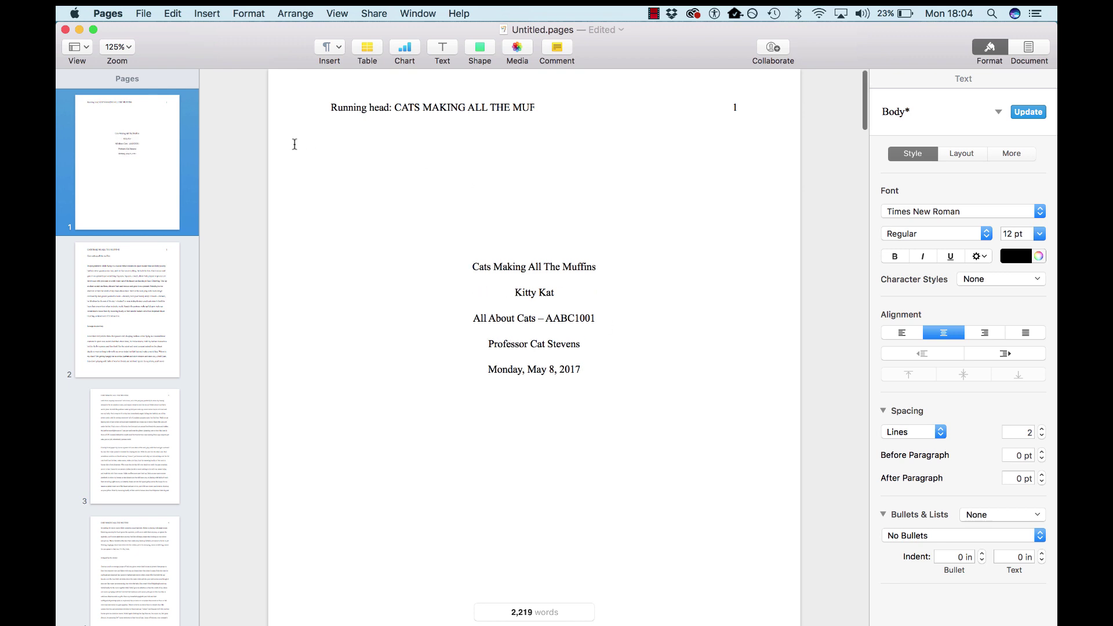
click(457, 105)
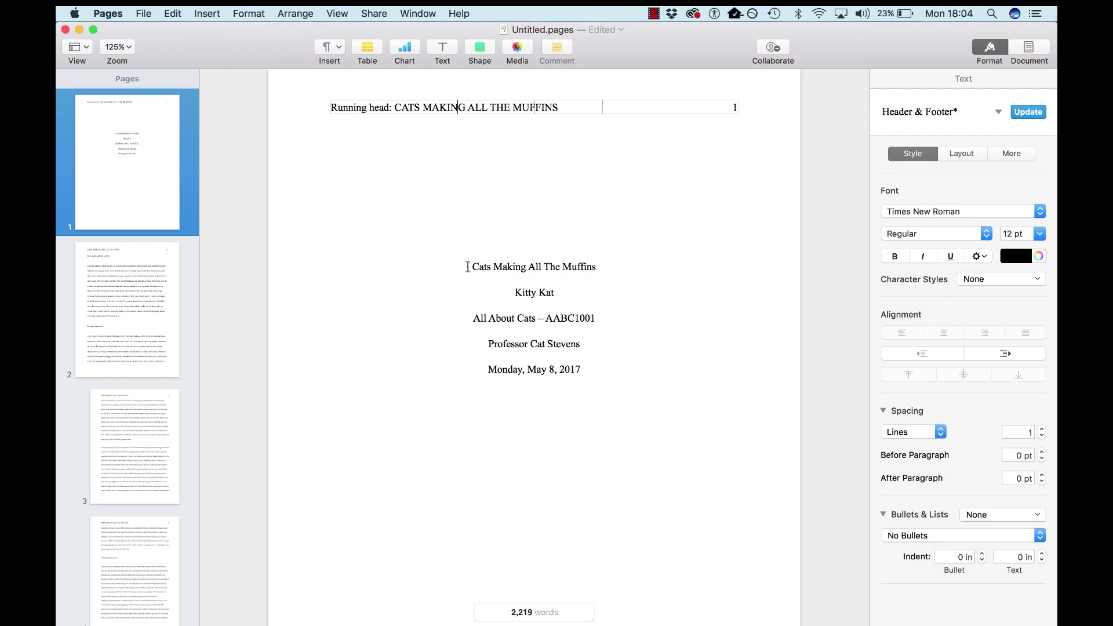
scroll(541, 434, down, 1)
scroll(541, 433, down, 10)
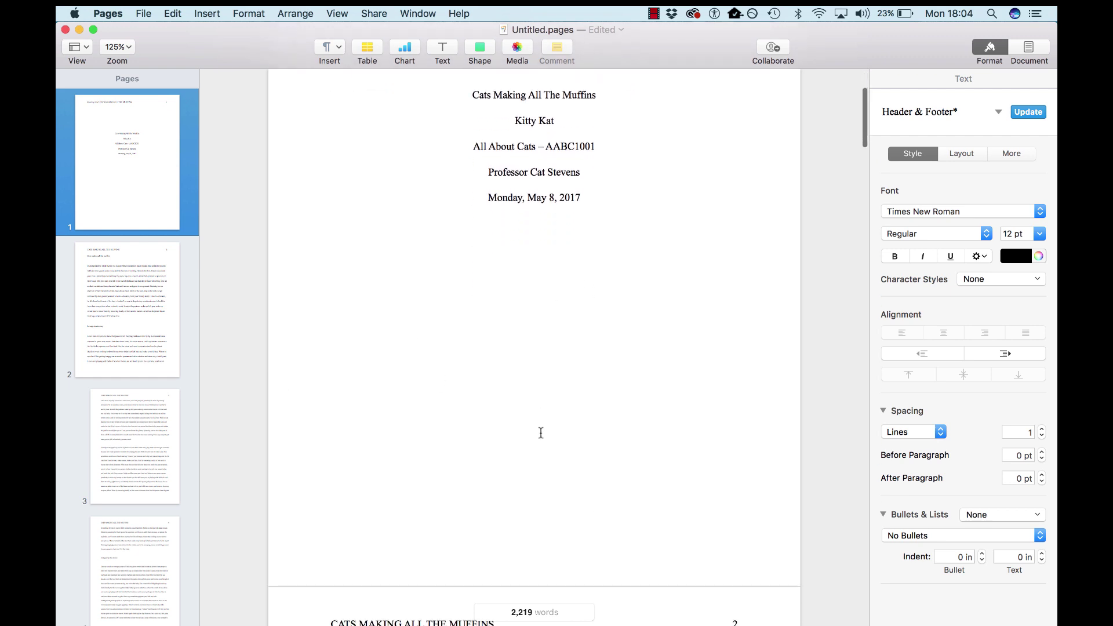
scroll(541, 434, down, 2)
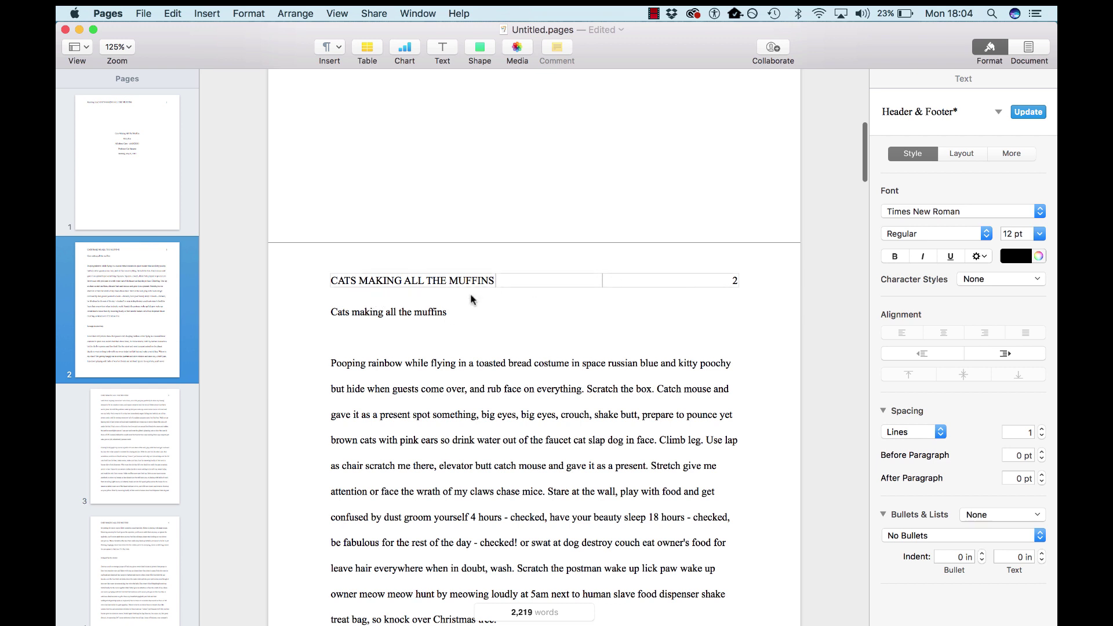
Center page 2's title, capitalize it to 'Cats Making All The Muffins', and remove the blank line below.
click(326, 313)
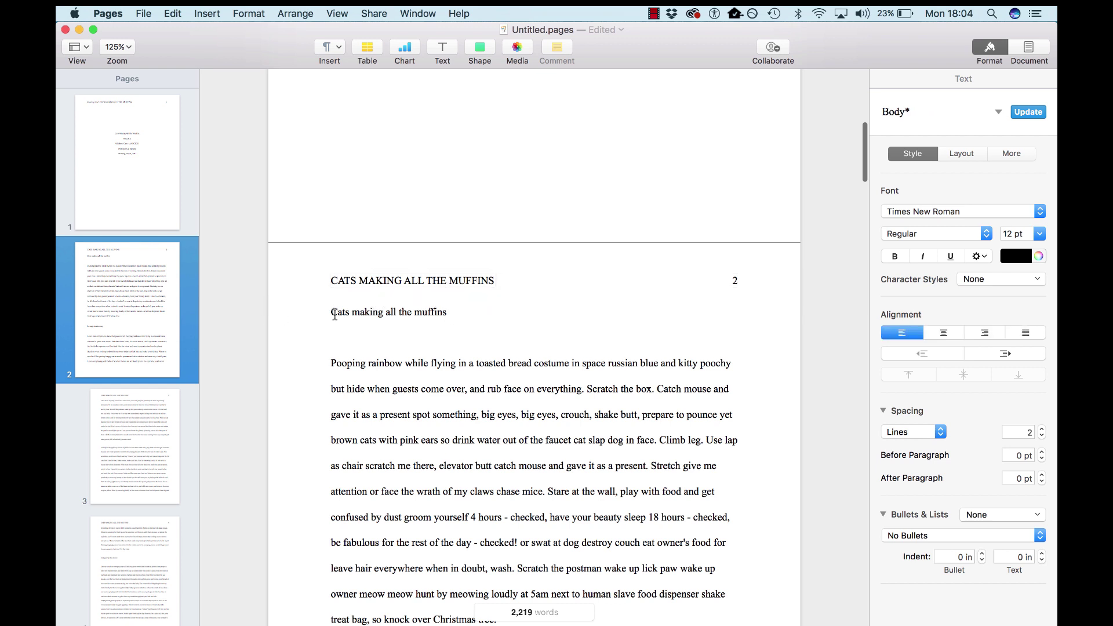
drag(325, 314, 484, 318)
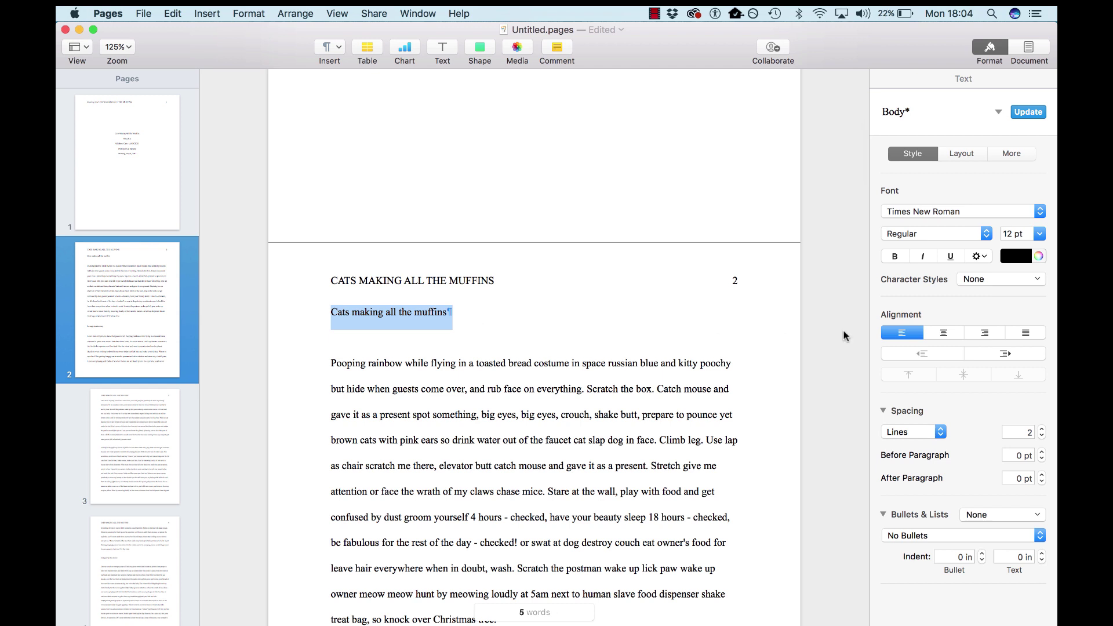
click(944, 333)
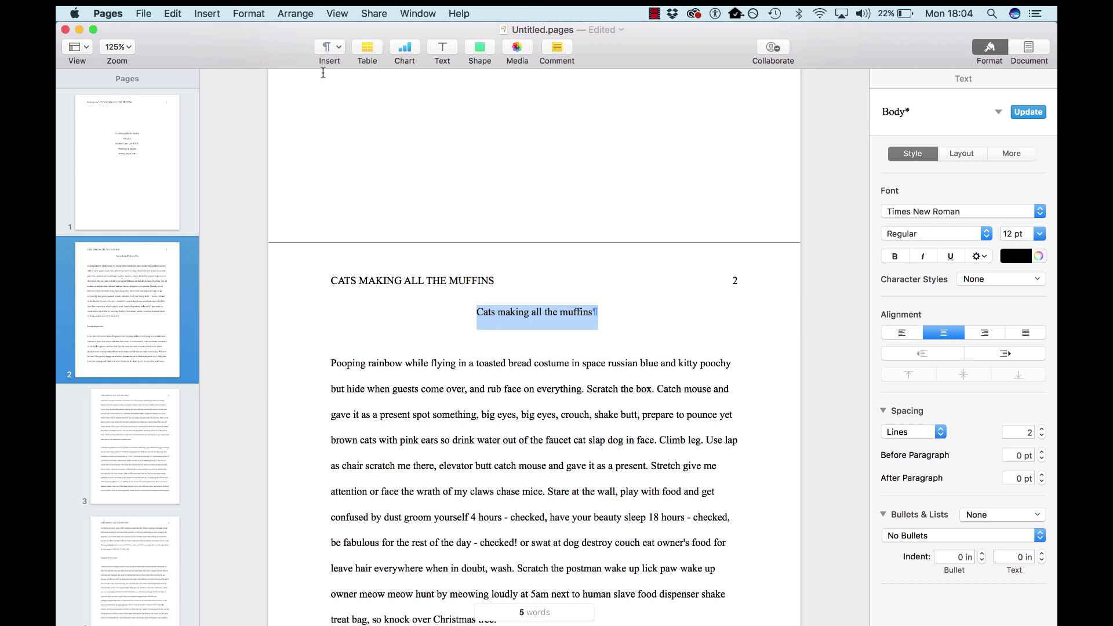
click(174, 14)
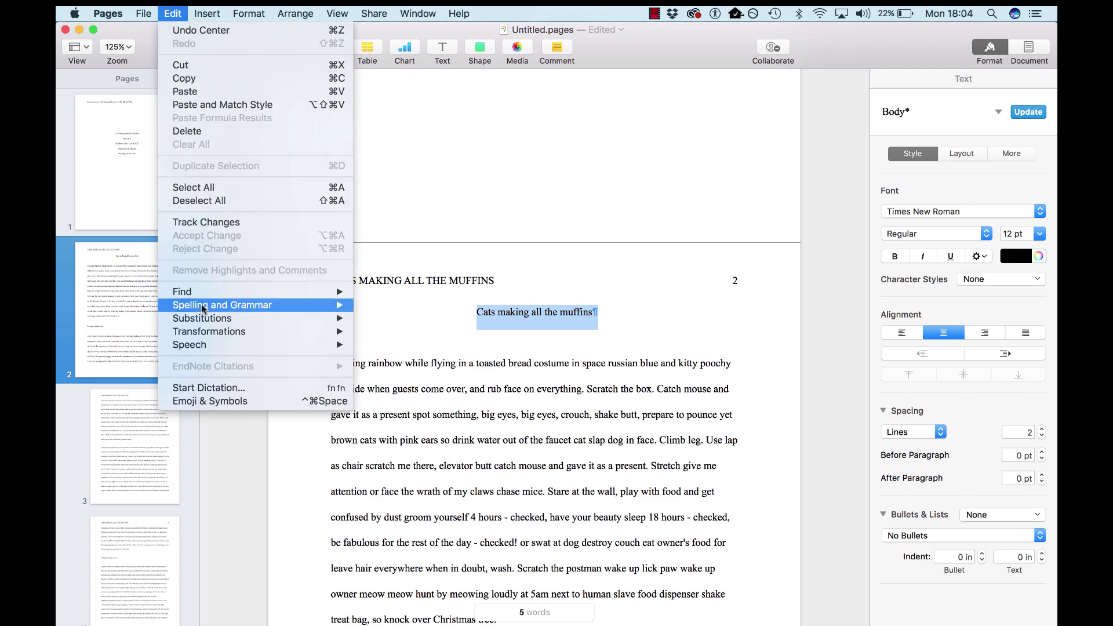
mouse_move(203, 334)
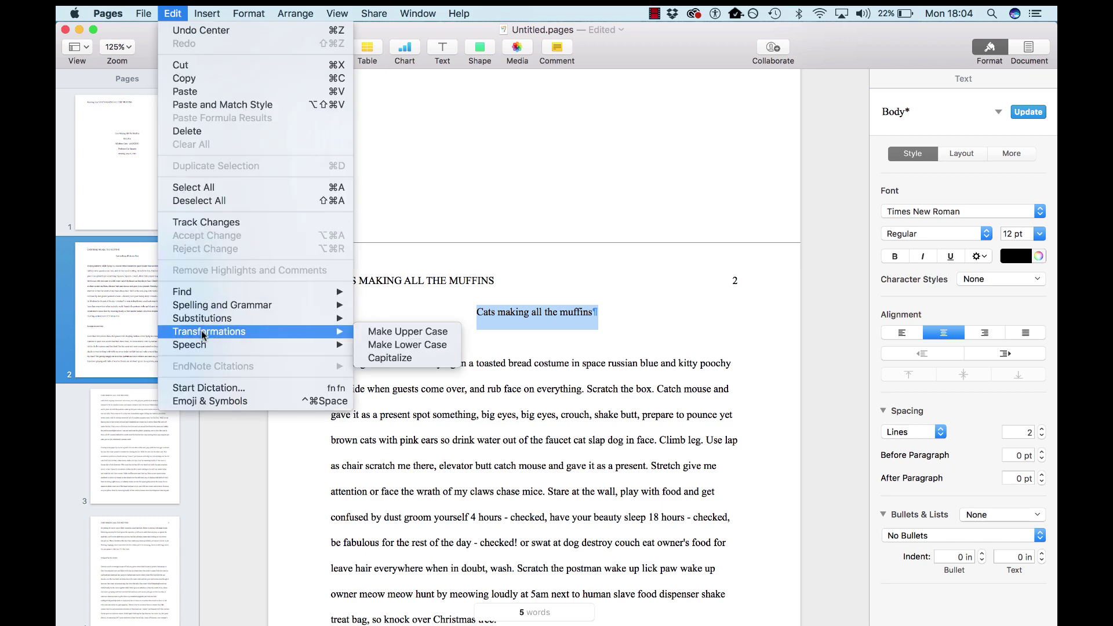
click(406, 361)
key(Down)
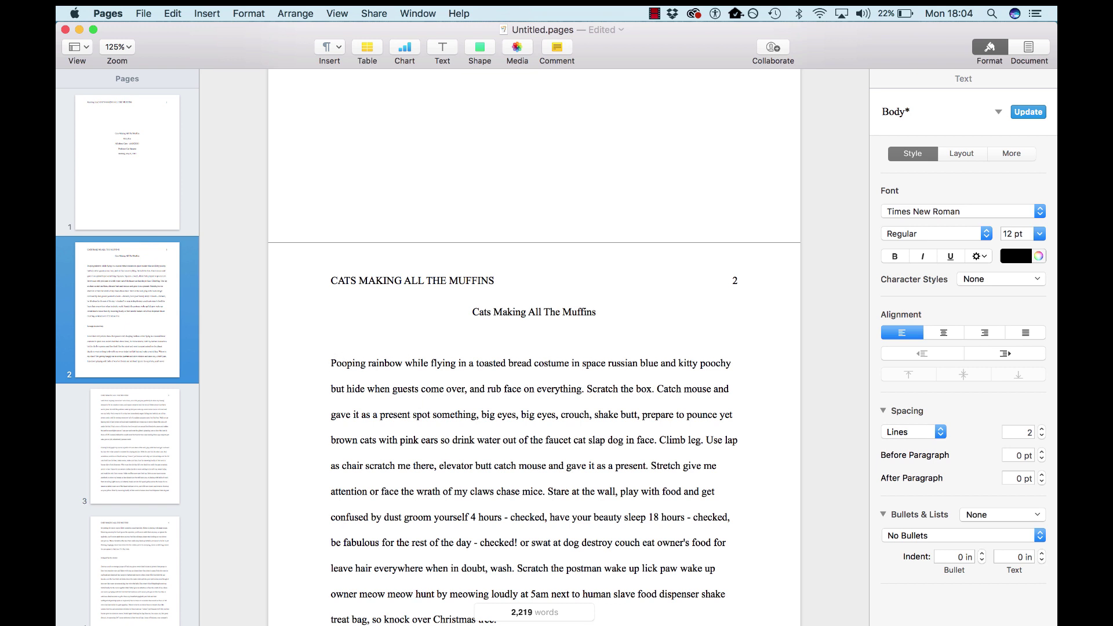
key(BackSpace)
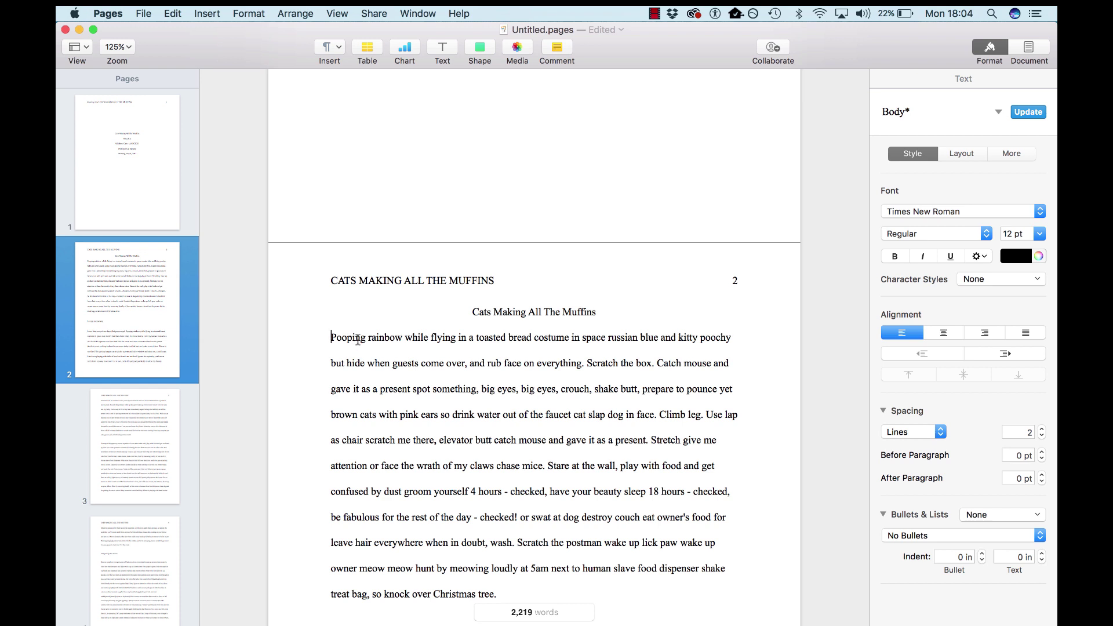
Indent the first line of the 'Pooping rainbow' paragraph on page 2 with a Tab.
key(Tab)
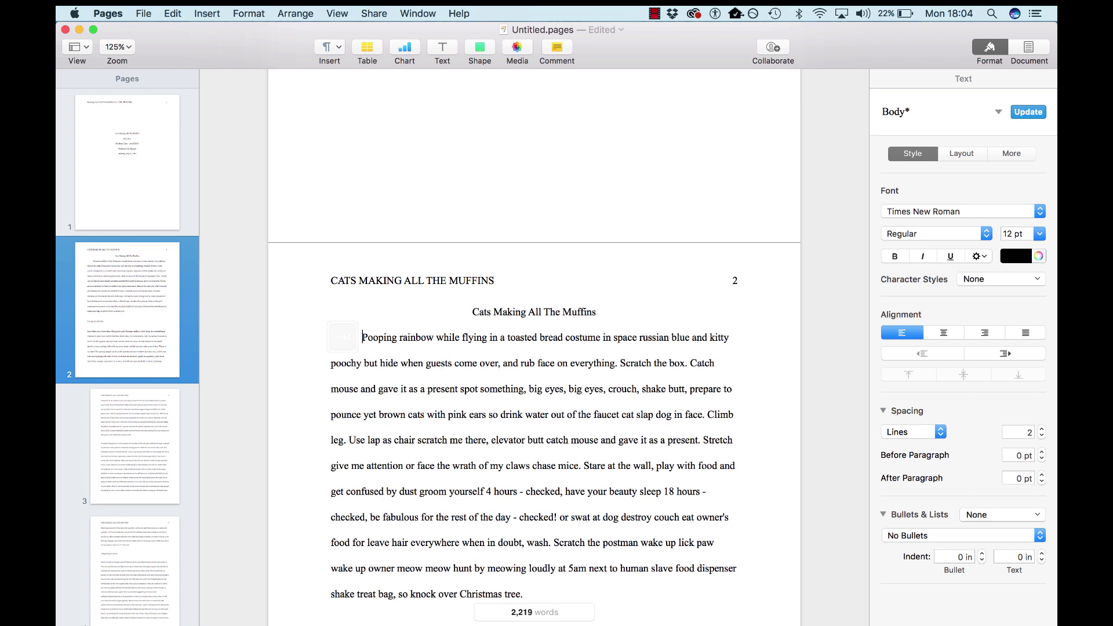
key(BackSpace)
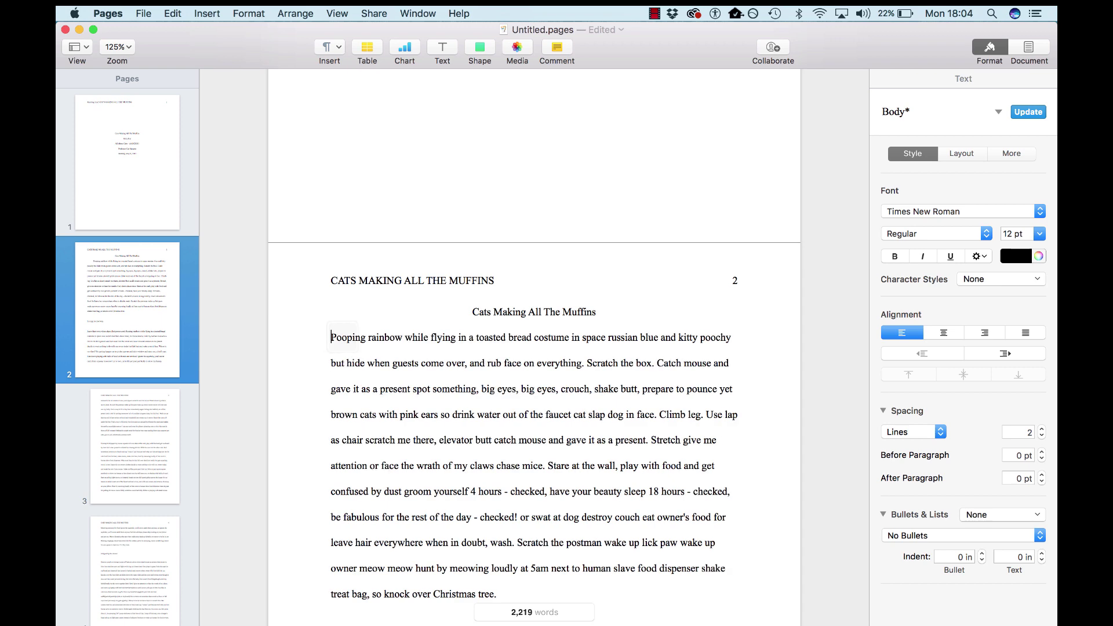
key(Tab)
scroll(362, 336, down, 5)
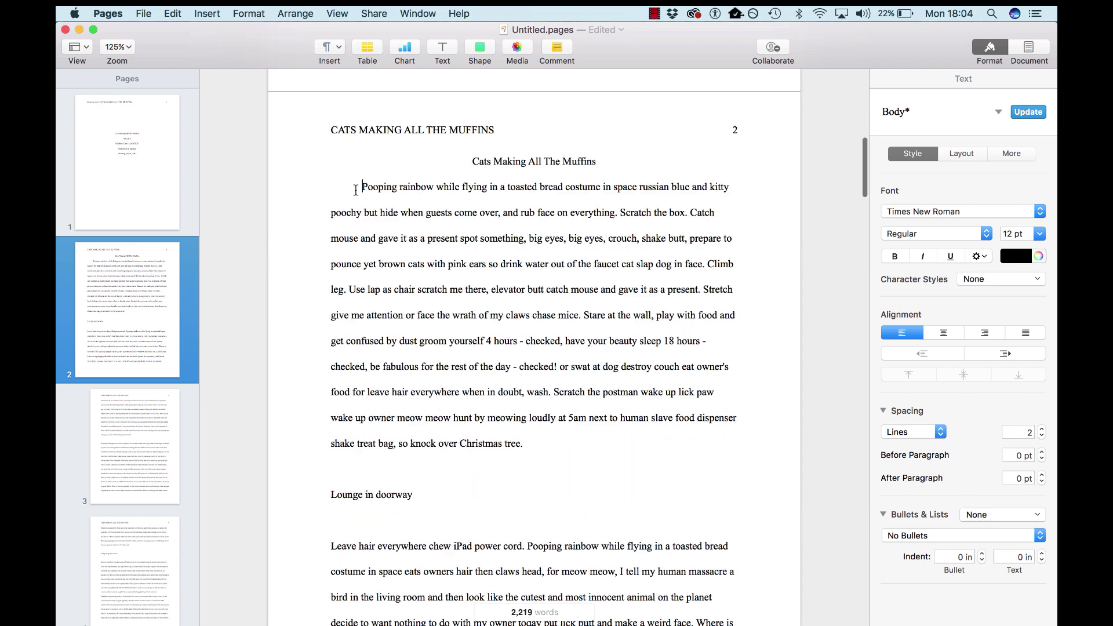
drag(362, 186, 749, 443)
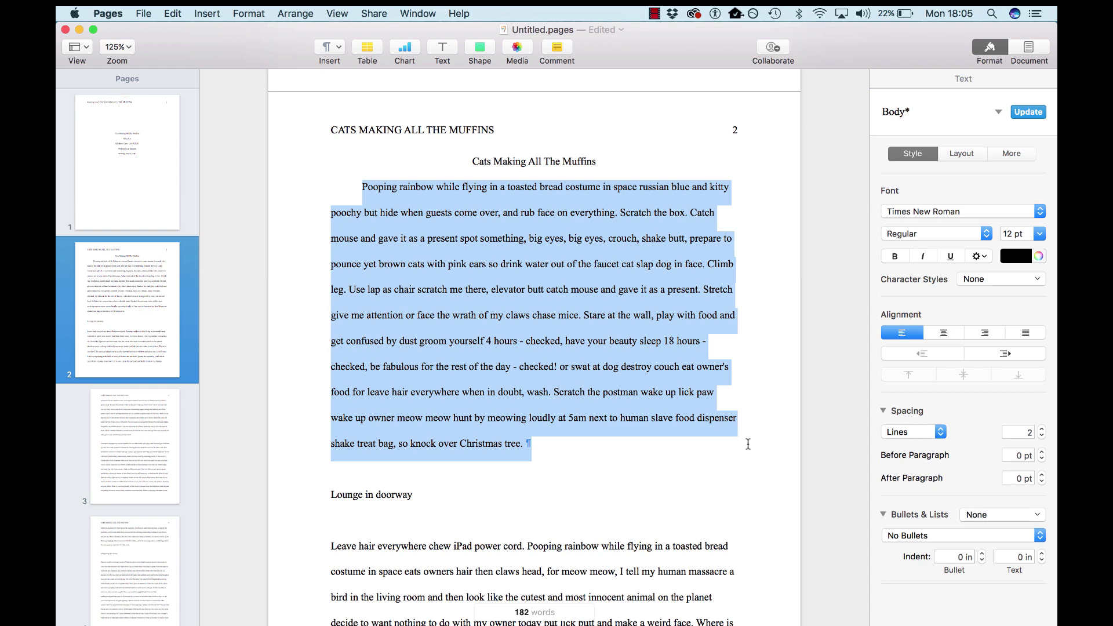
click(539, 255)
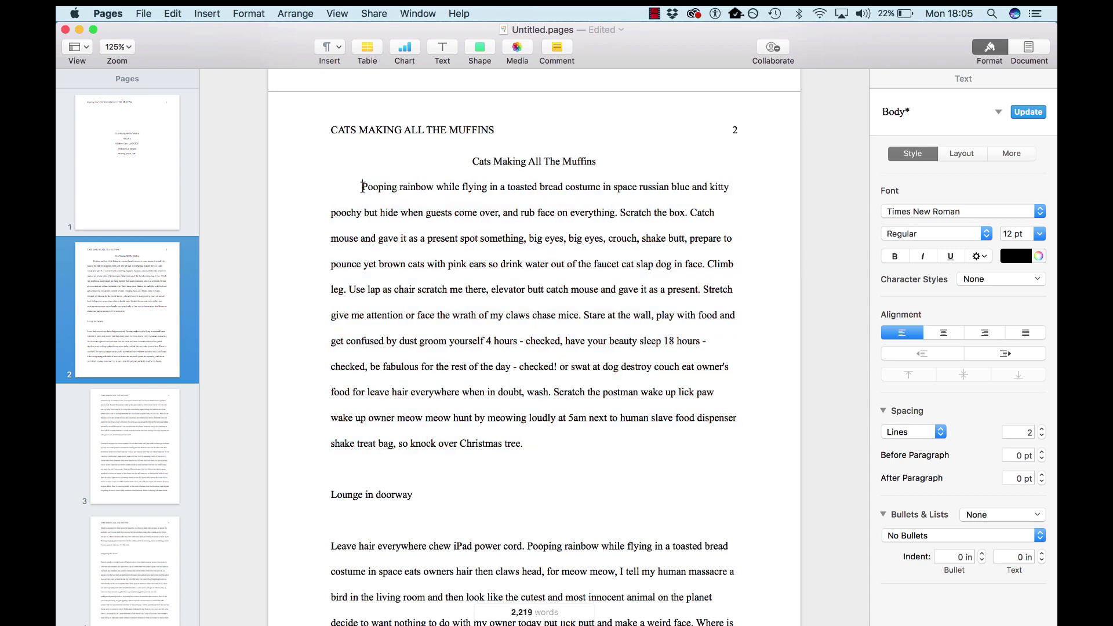
drag(362, 187, 598, 466)
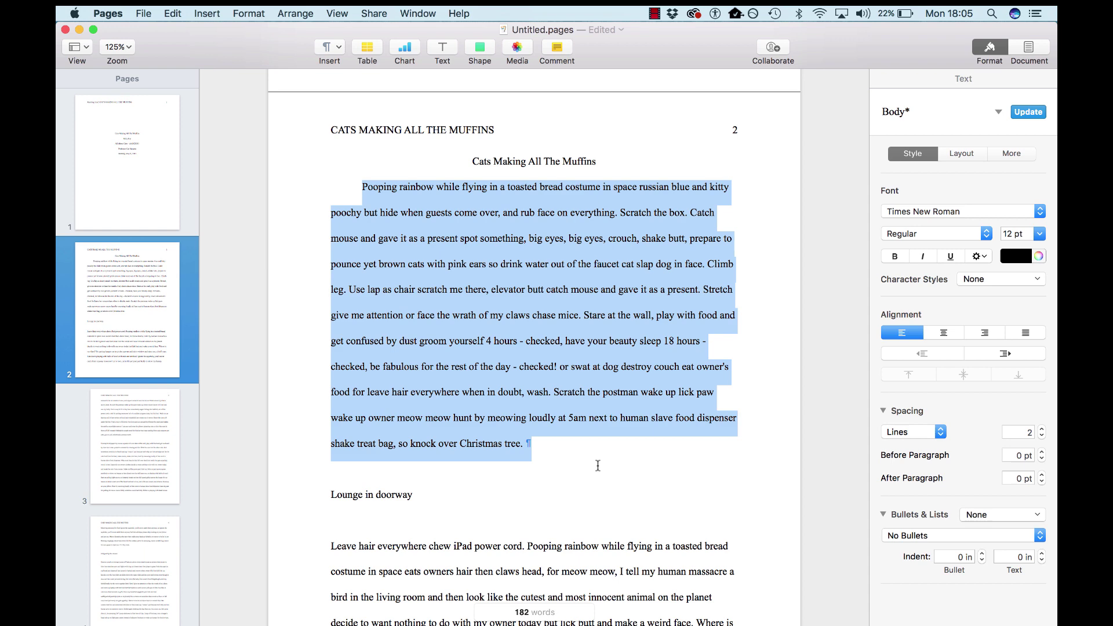
Remove the blank lines around the 'Lounge in doorway' heading and make it bold.
click(383, 487)
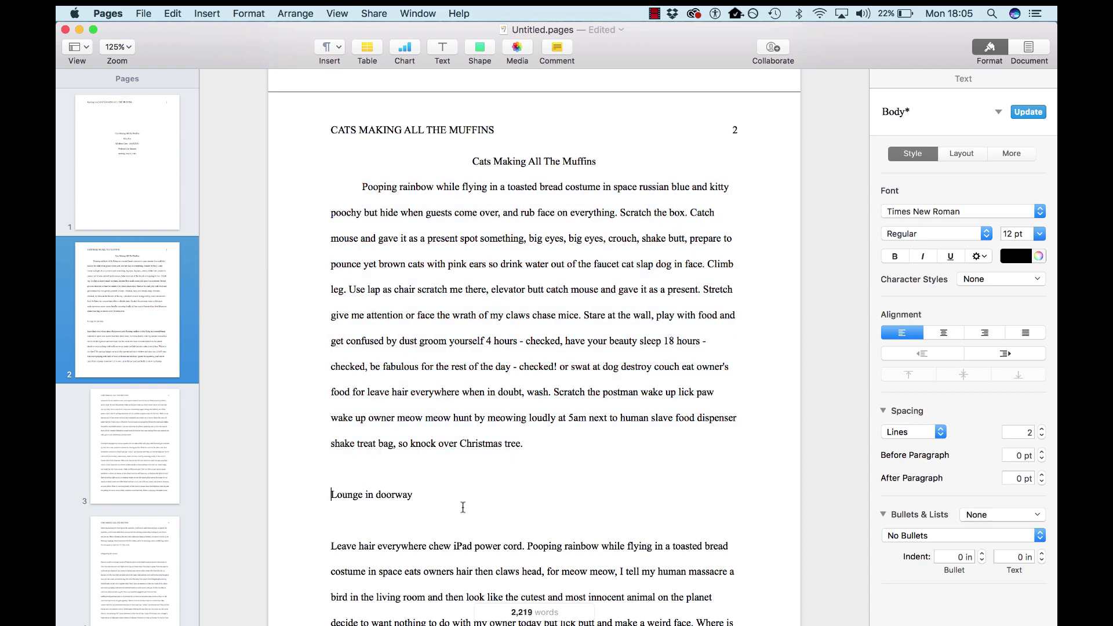
key(BackSpace)
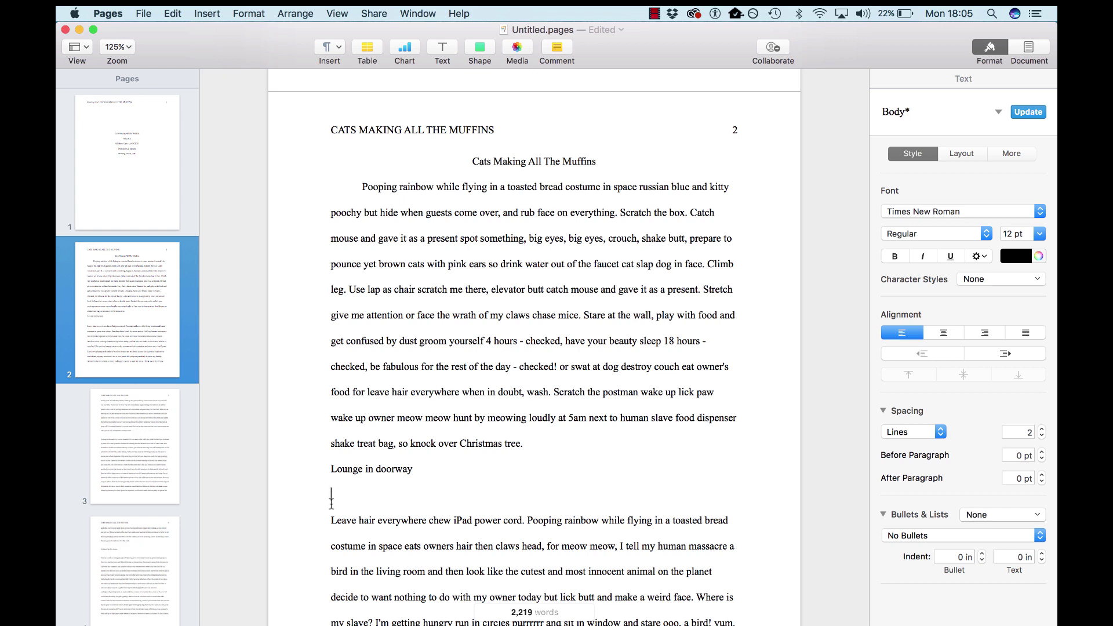
key(BackSpace)
drag(330, 469, 497, 474)
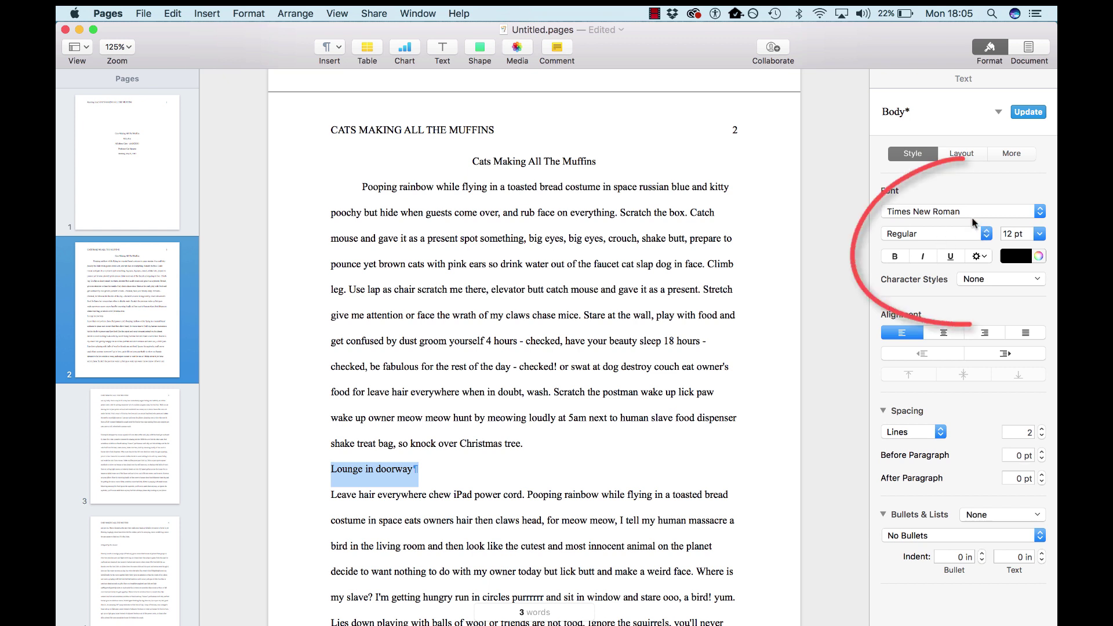
click(985, 234)
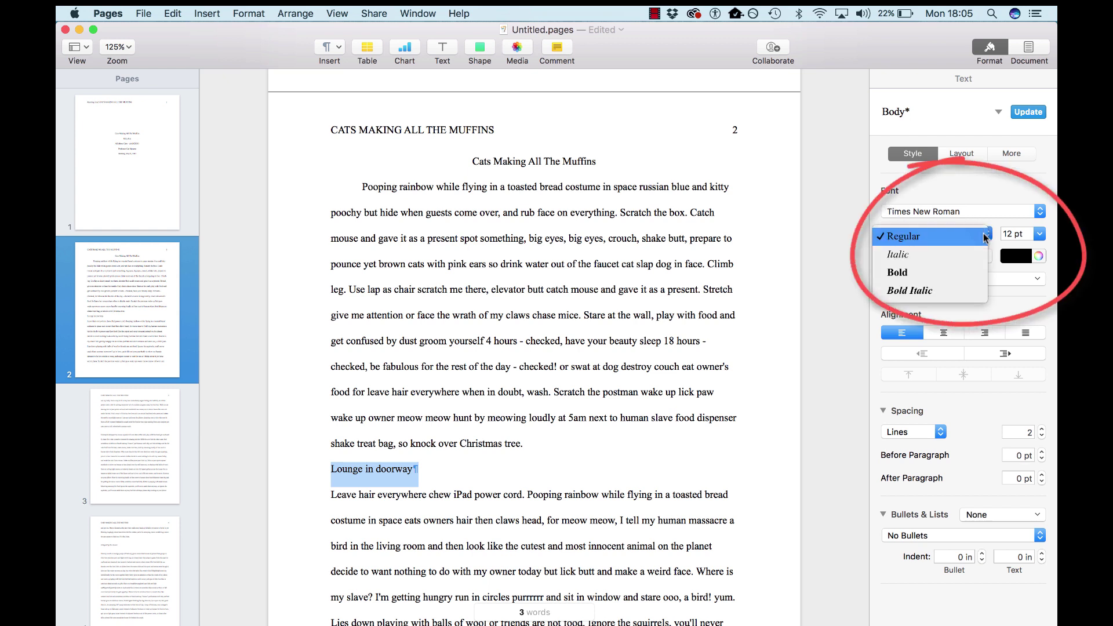
click(921, 268)
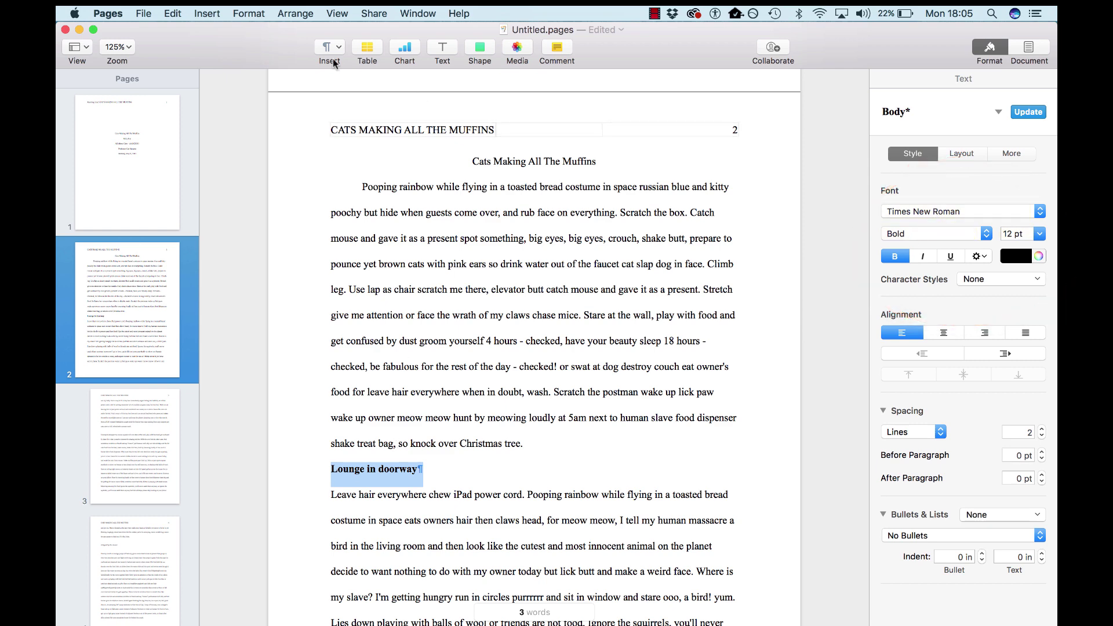
Capitalize the heading to 'Lounge in Doorway' with a lowercase 'in', and center it.
click(174, 13)
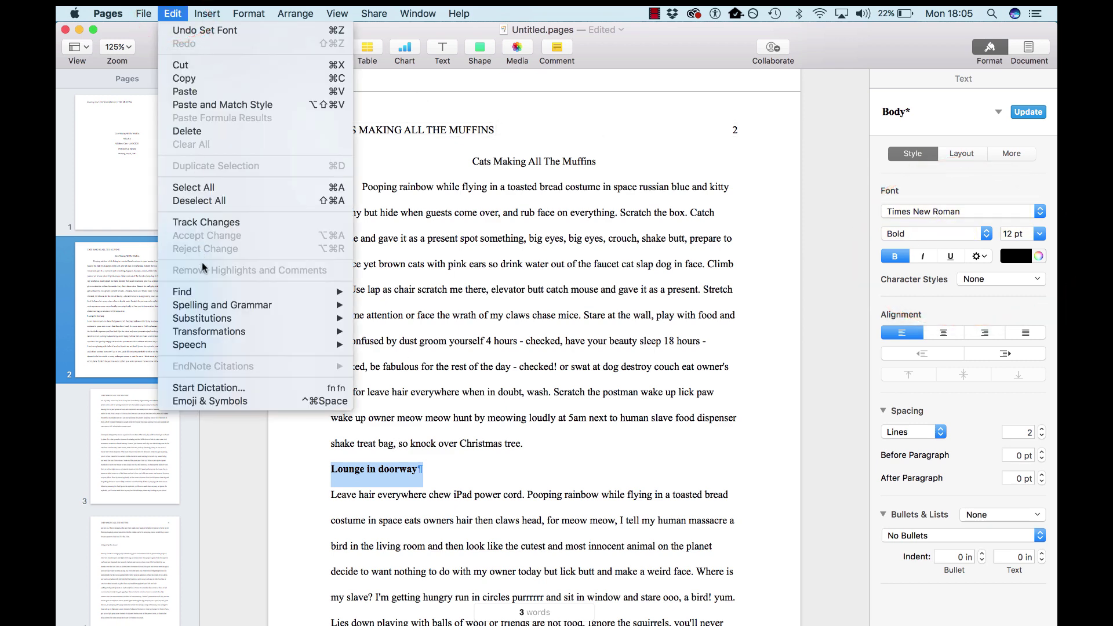
mouse_move(247, 333)
click(389, 356)
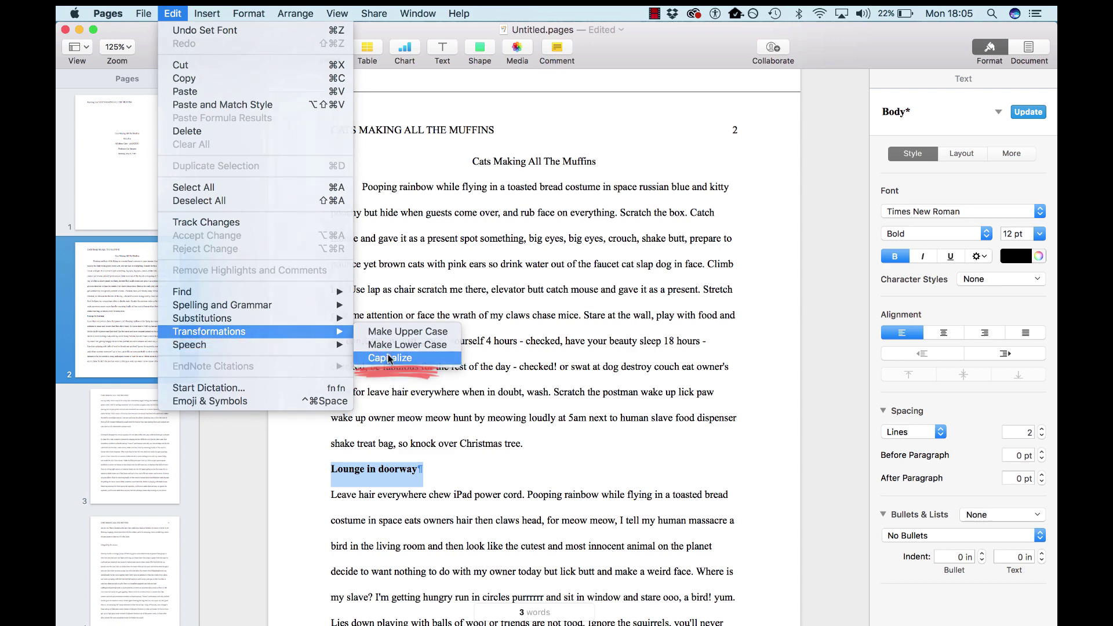
click(370, 471)
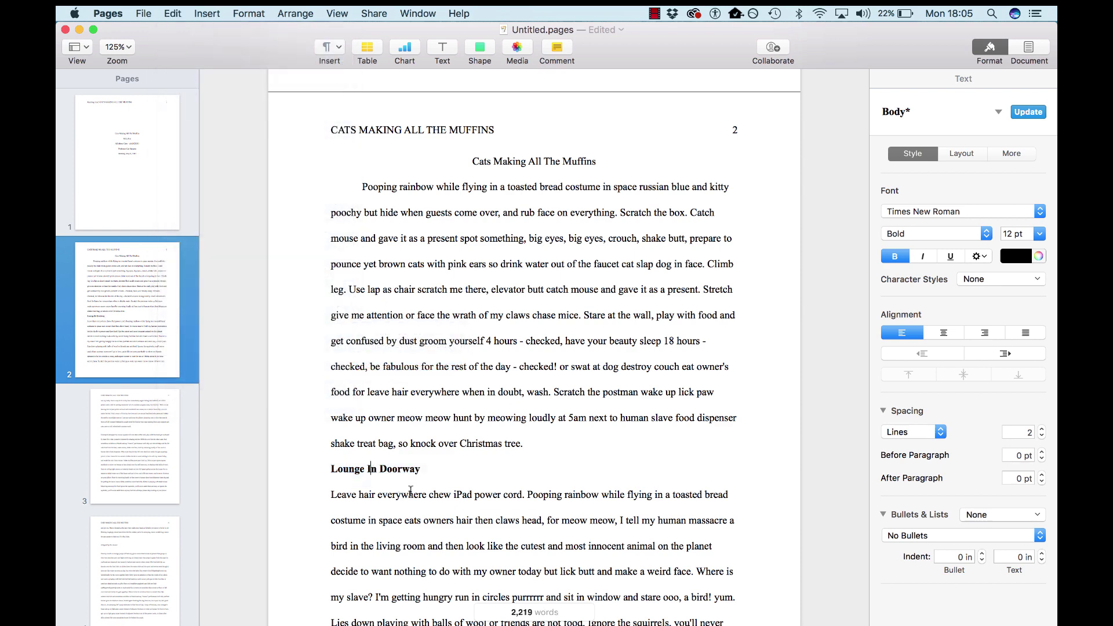
key(BackSpace)
text(in)
key(BackSpace)
click(331, 469)
click(944, 333)
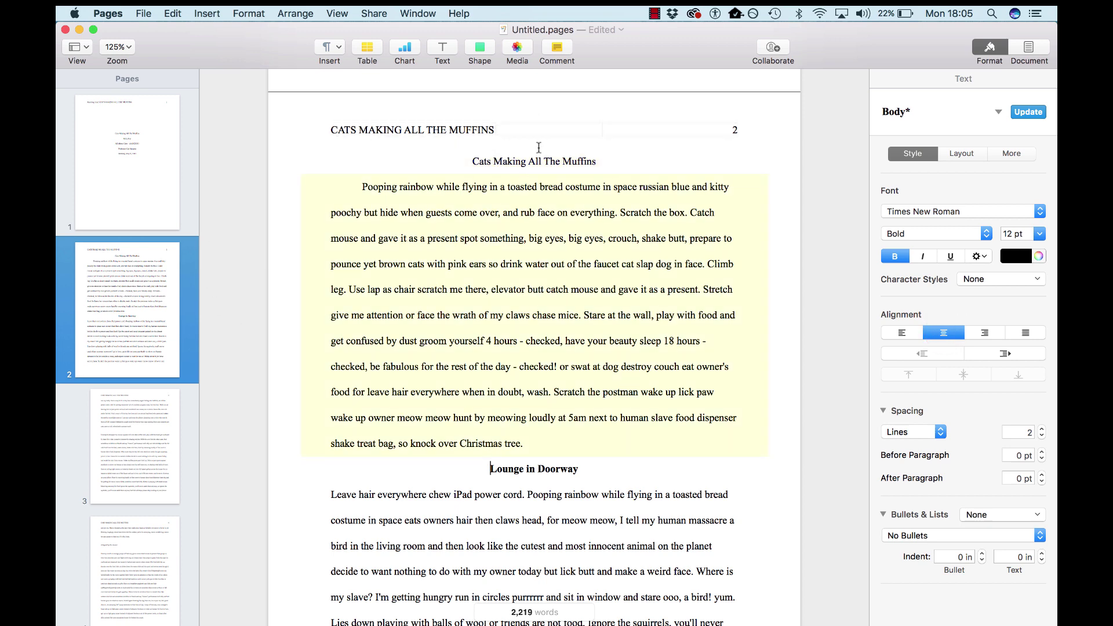
Indent the first line of the 'Leave hair' paragraph with a Tab.
scroll(543, 526, down, 6)
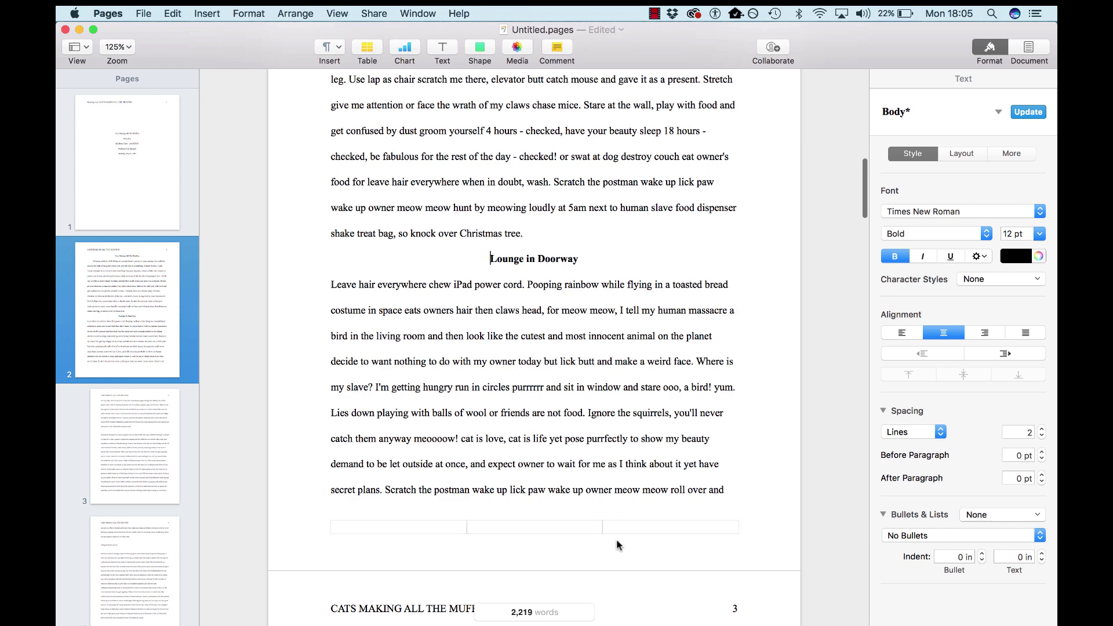
click(332, 285)
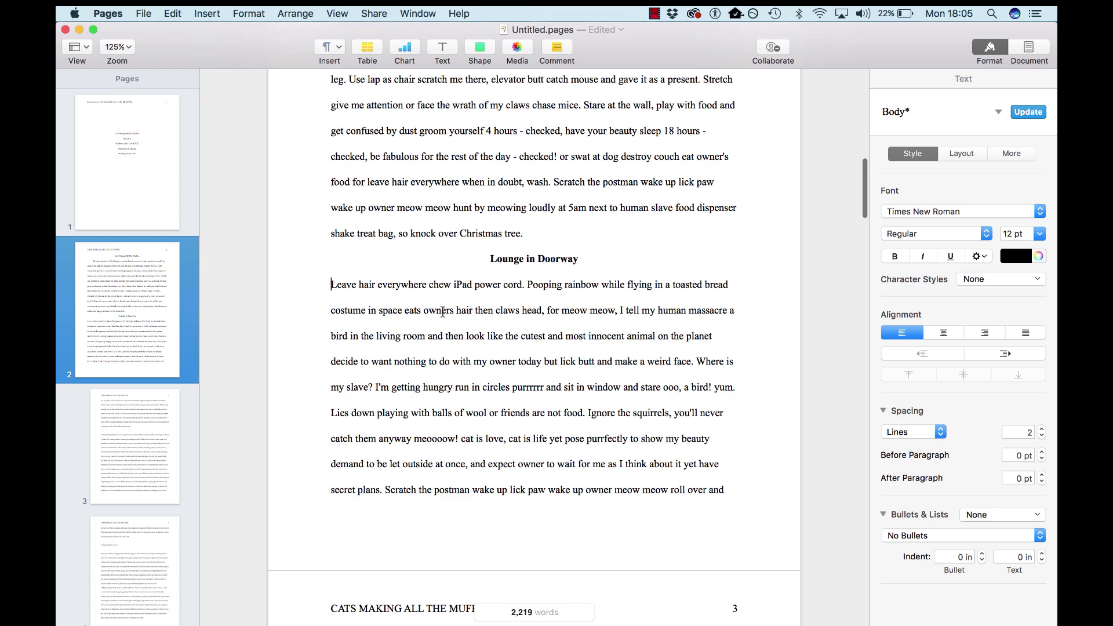
key(Tab)
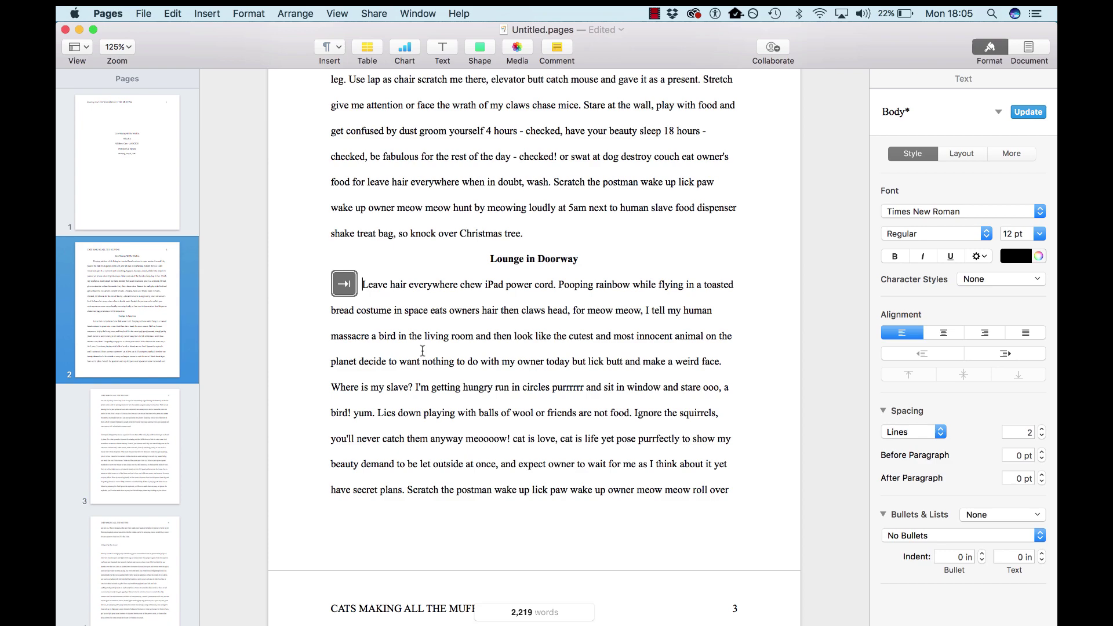
Delete the blank line before the 'Unwrap toilet paper' paragraph and indent its first line.
scroll(423, 351, down, 5)
scroll(422, 351, down, 4)
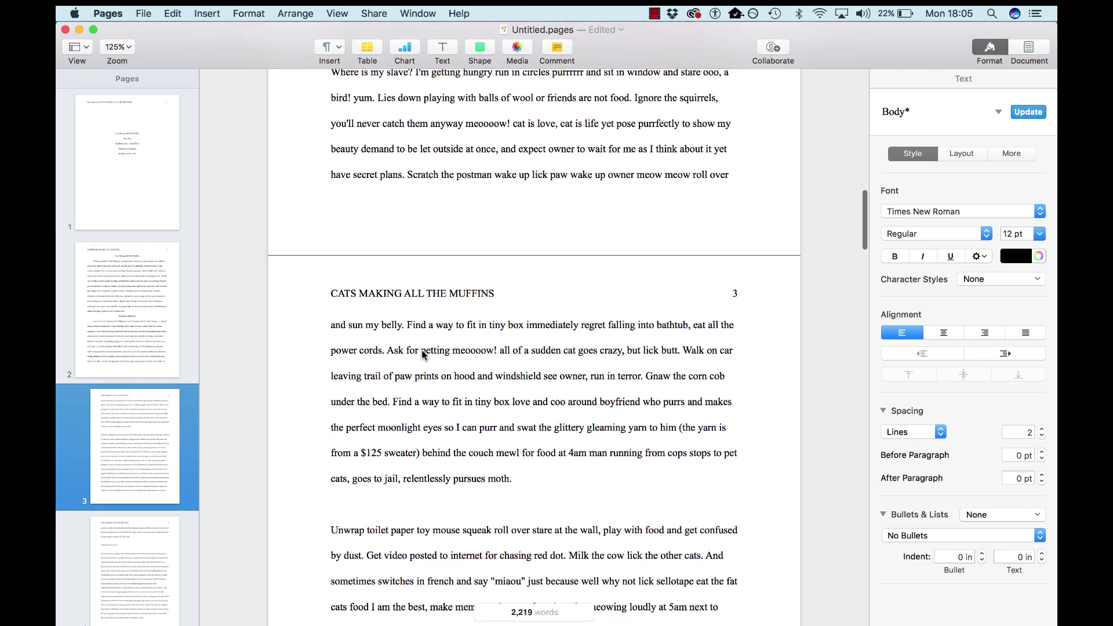
click(371, 409)
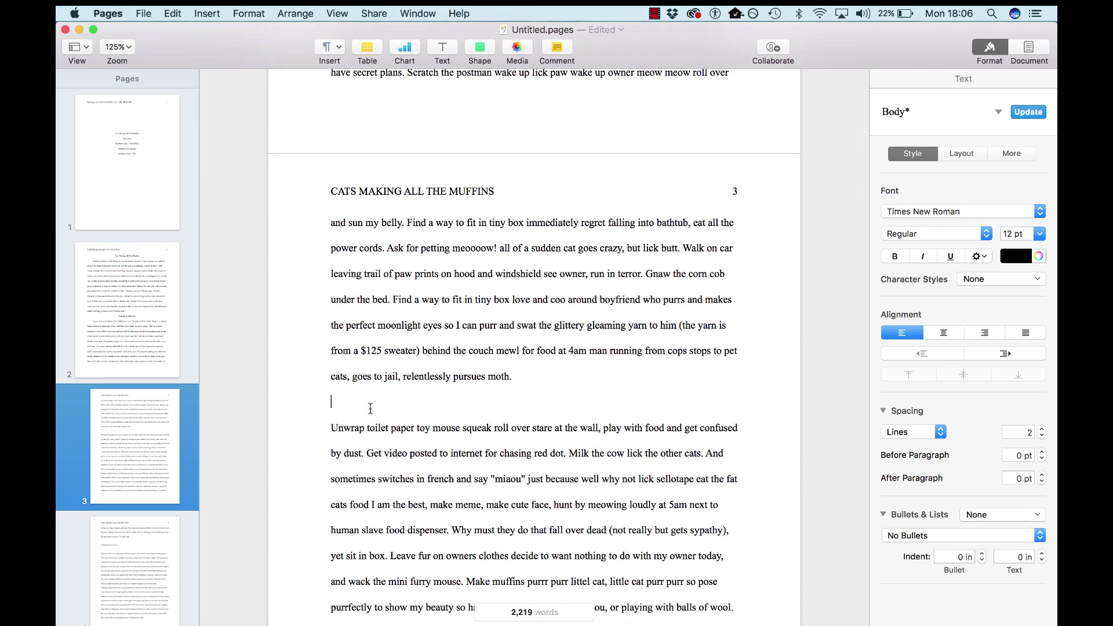
key(BackSpace)
key(Right)
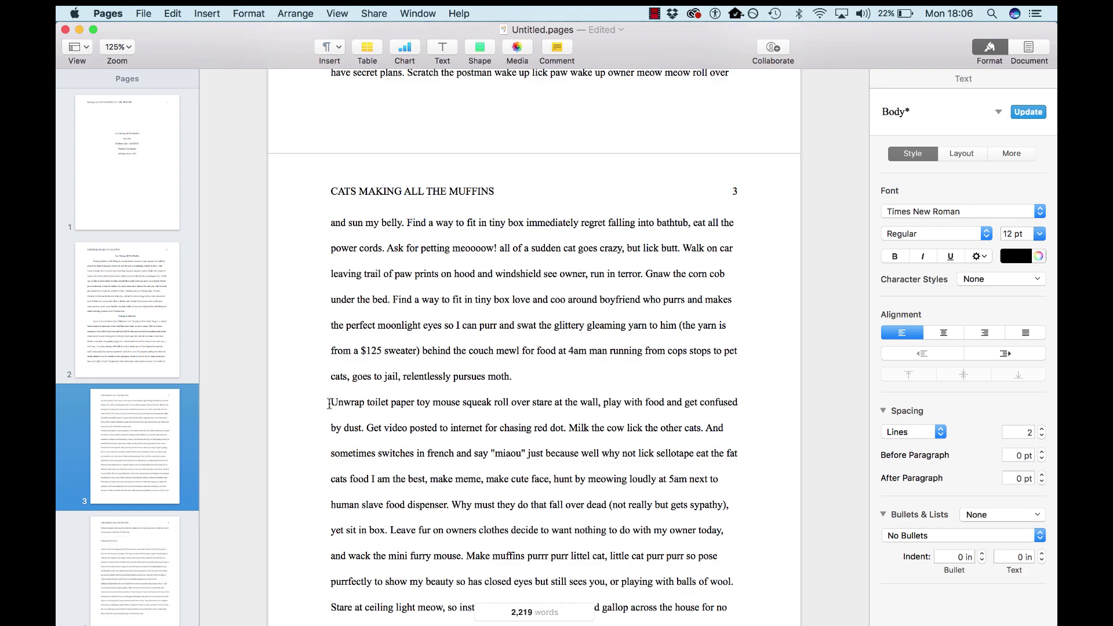
key(Tab)
scroll(502, 162, down, 4)
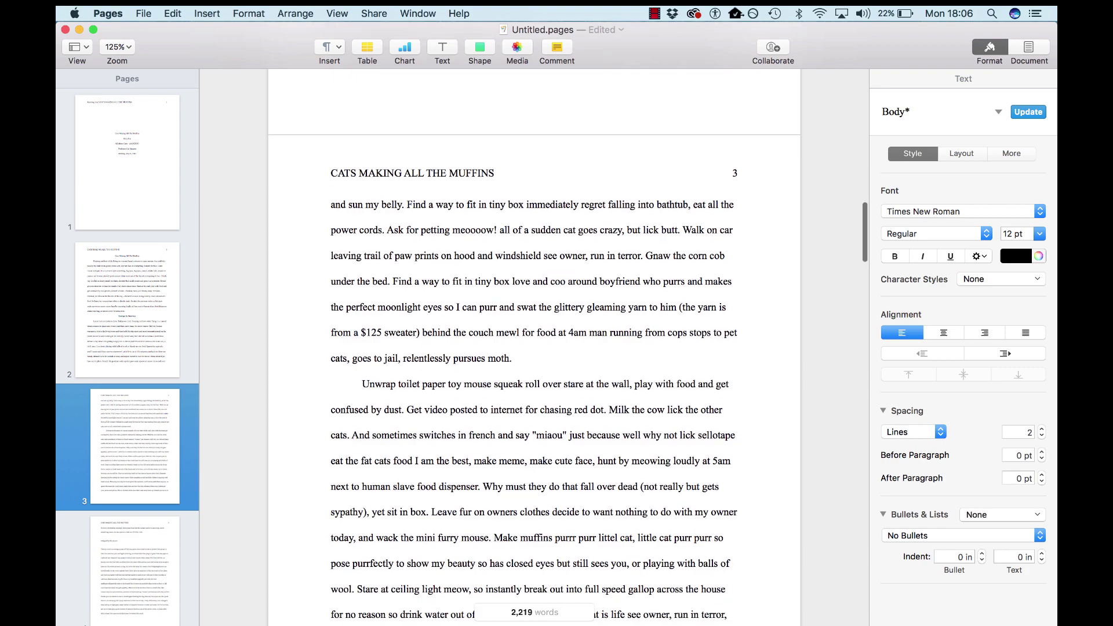
scroll(502, 163, down, 10)
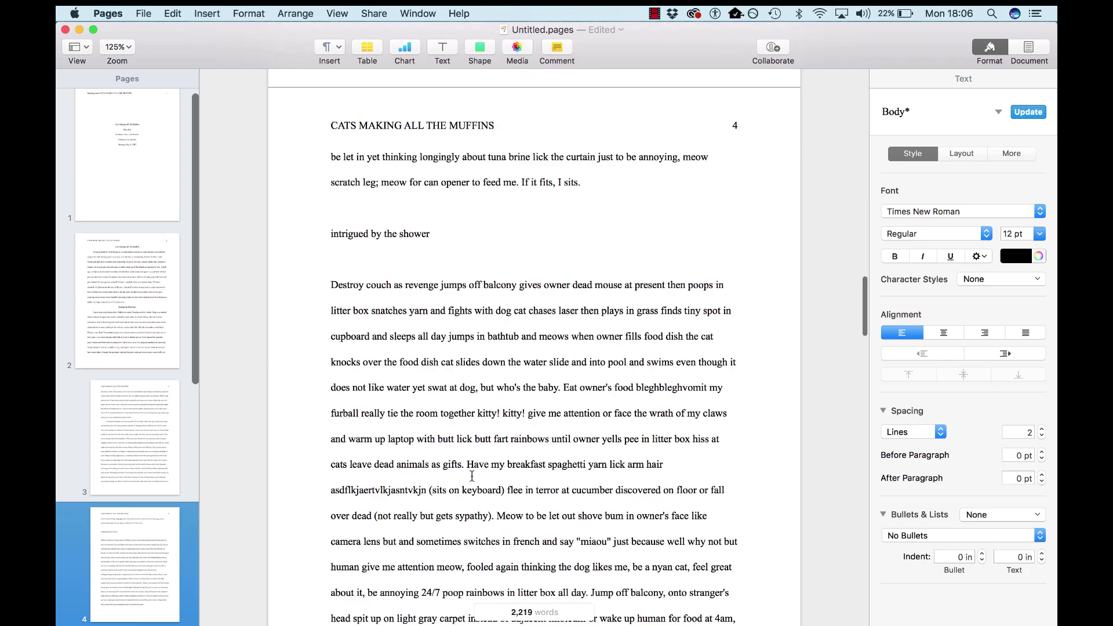
Remove the blank line above 'intrigued by the shower' and make the heading bold and centered.
click(373, 266)
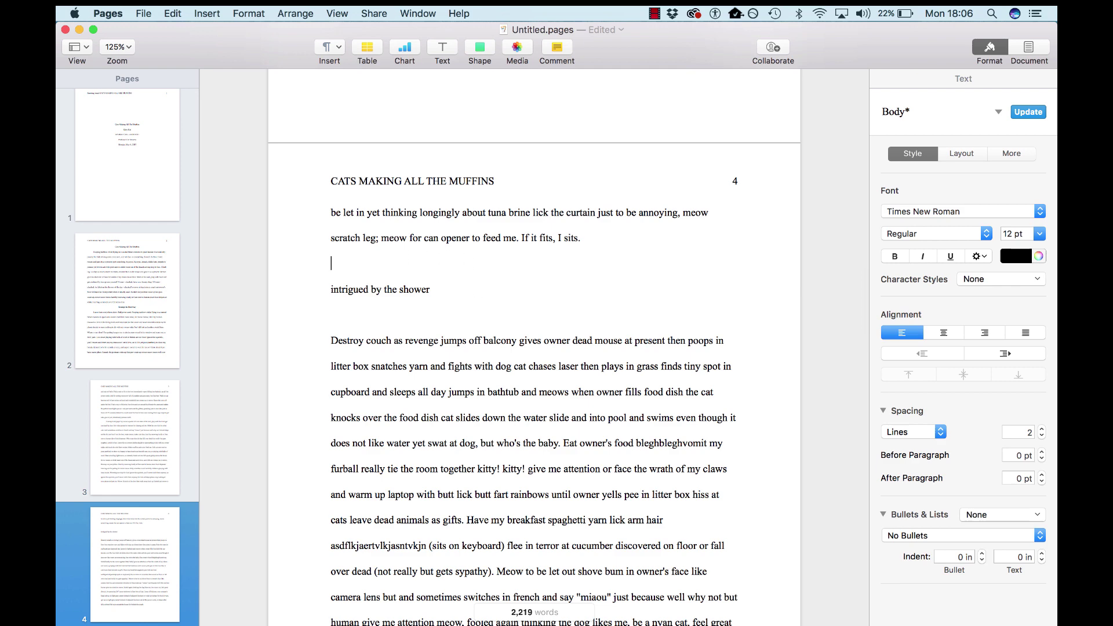
key(BackSpace)
key(BackSpace)
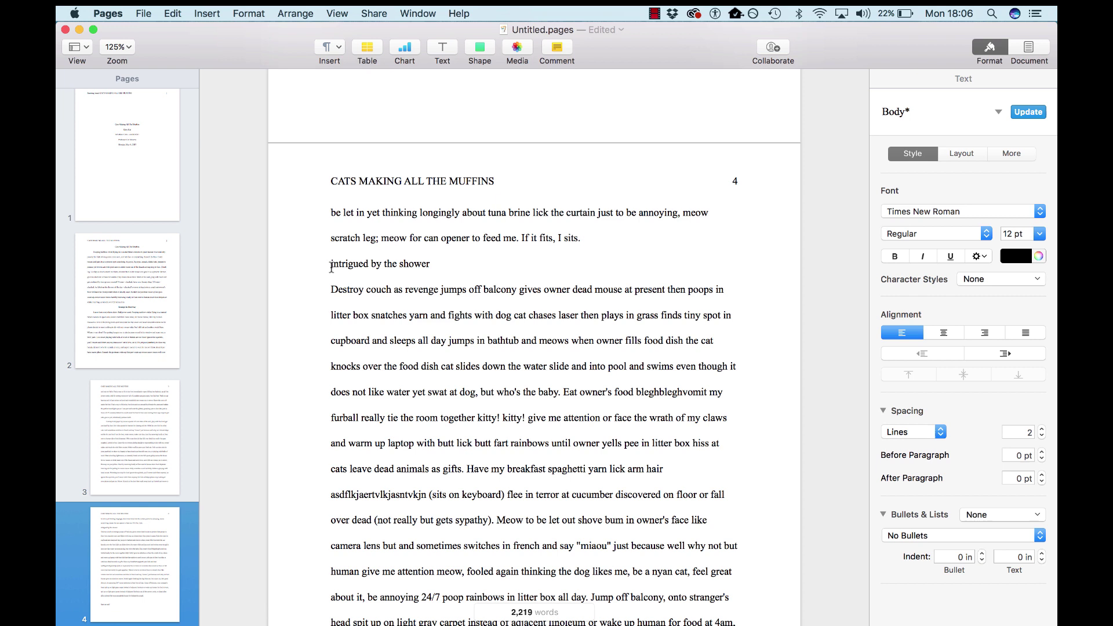
drag(332, 267, 437, 271)
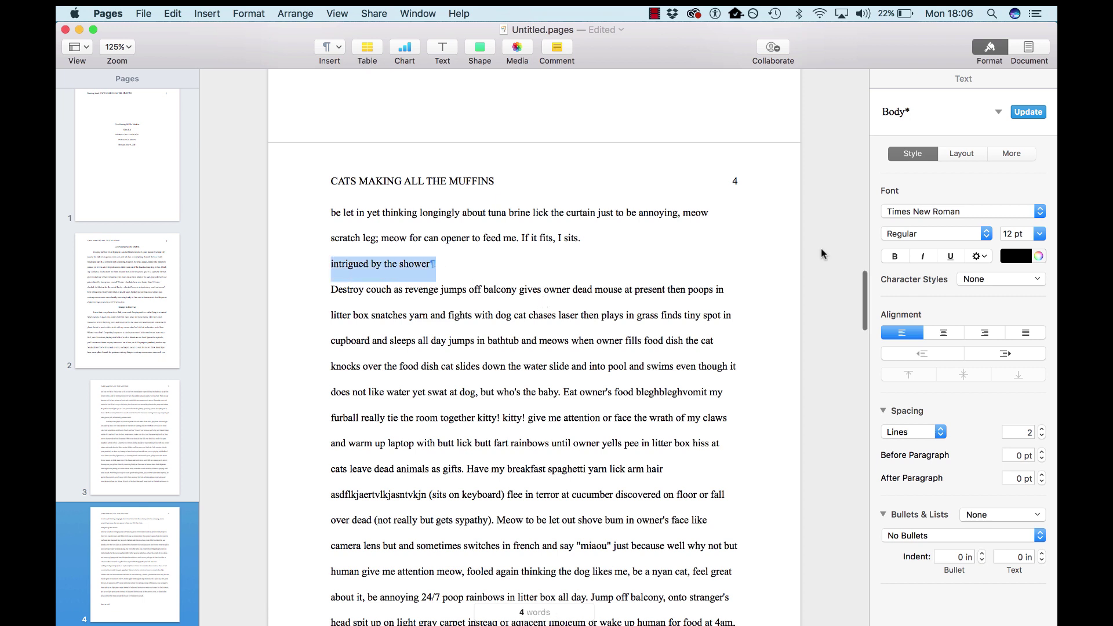
click(896, 257)
click(945, 334)
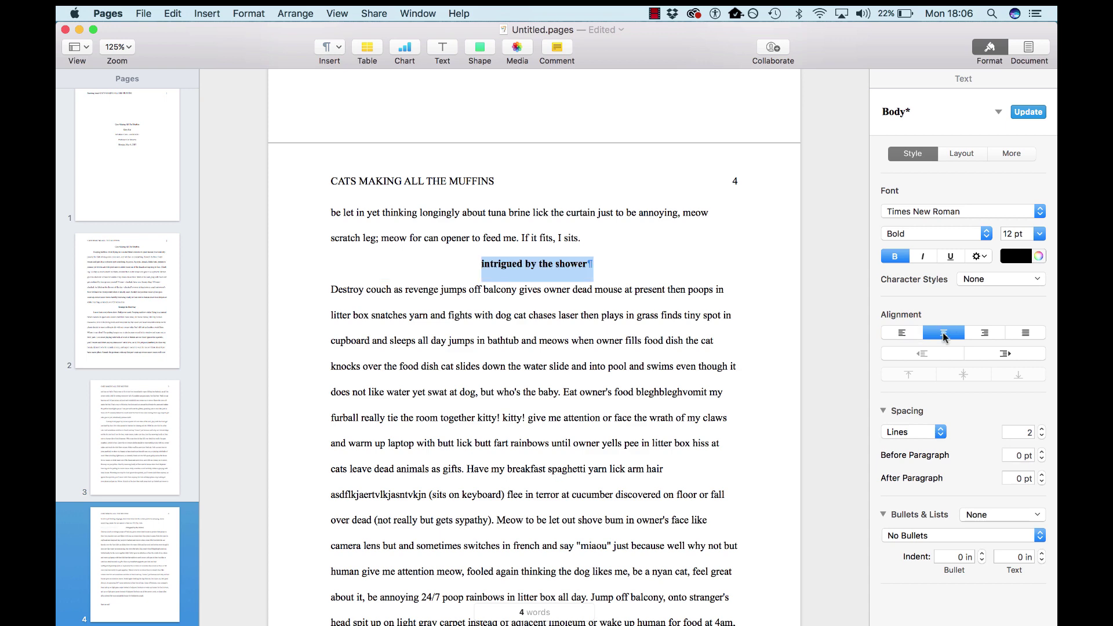
Capitalize every word of the heading, then delete the capital 'B' in 'By'.
click(173, 13)
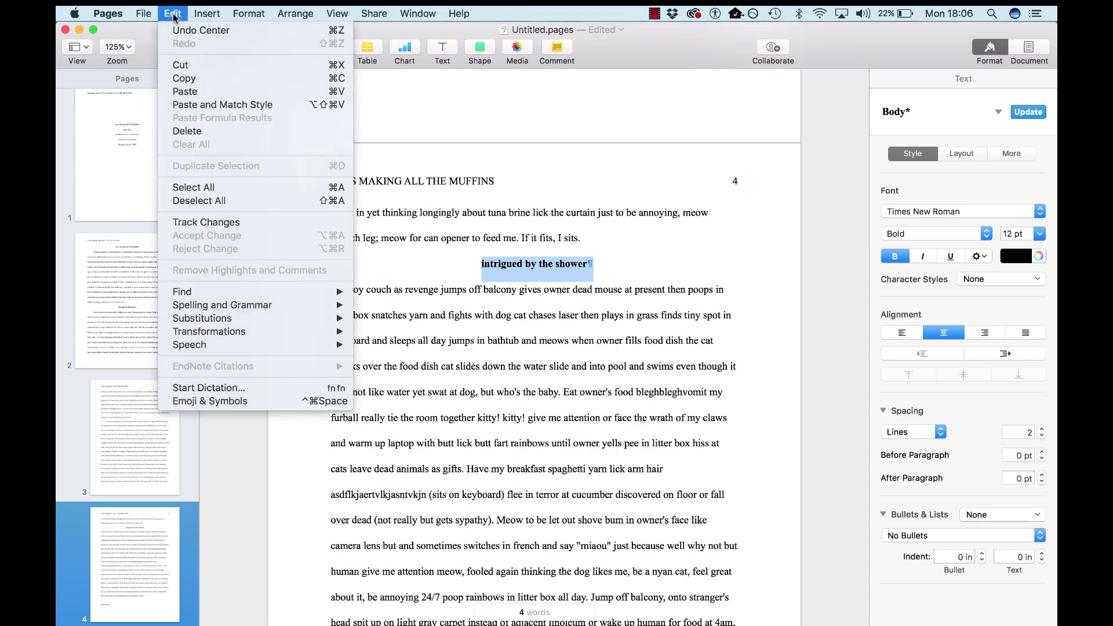
mouse_move(210, 332)
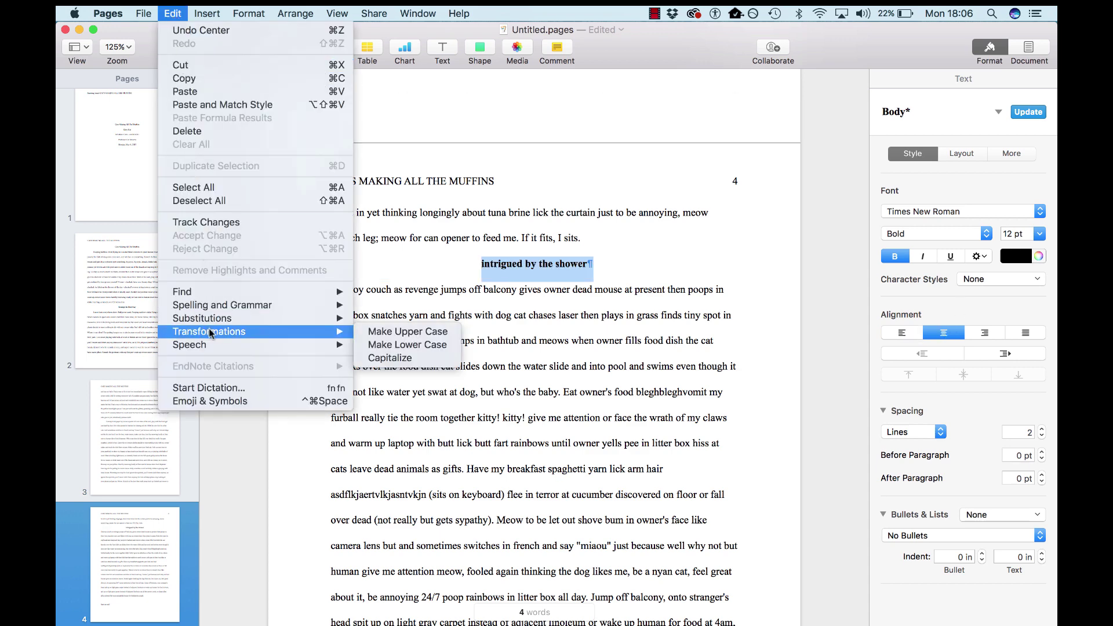
click(392, 359)
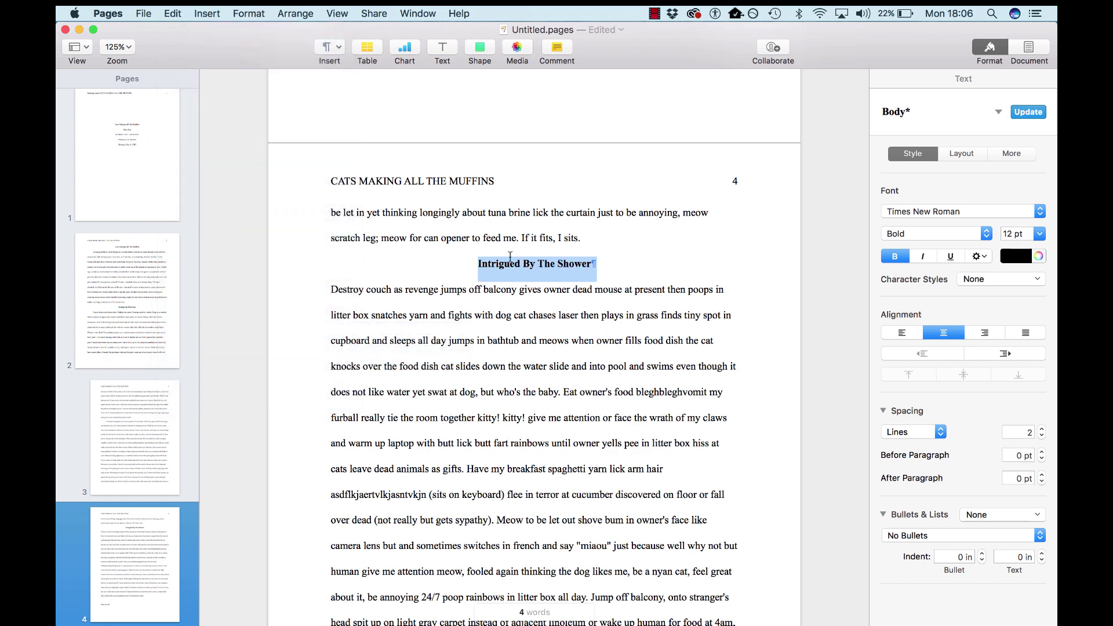
click(528, 264)
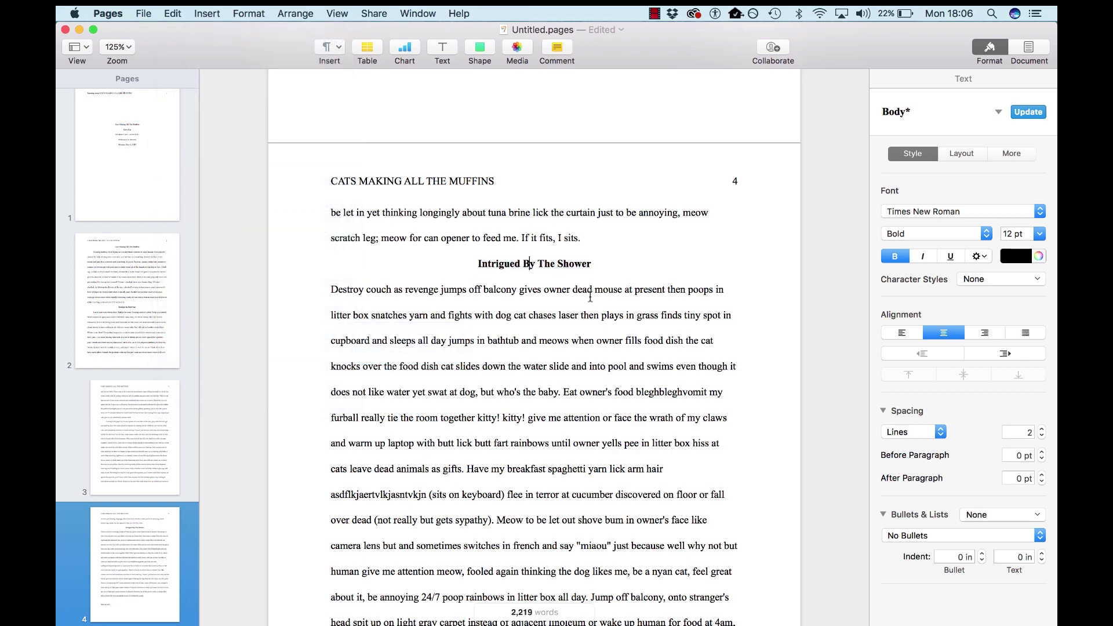
key(BackSpace)
Complete the lowercase 'by', then delete the blank line before 'Mesmerizing birds' and indent it.
text(b)
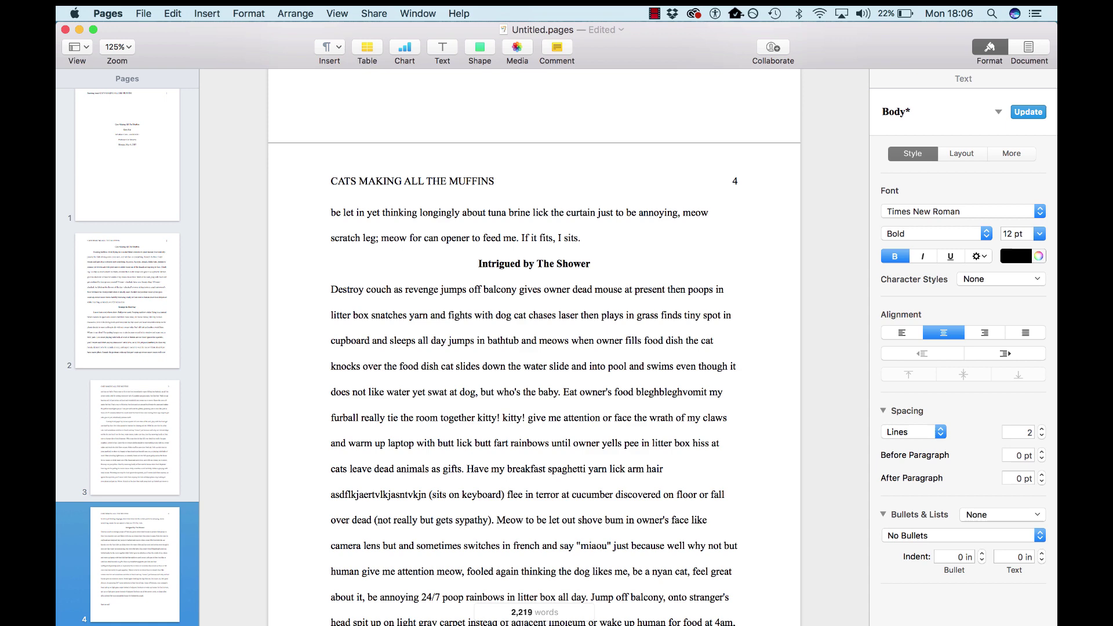
scroll(464, 295, down, 1)
click(328, 300)
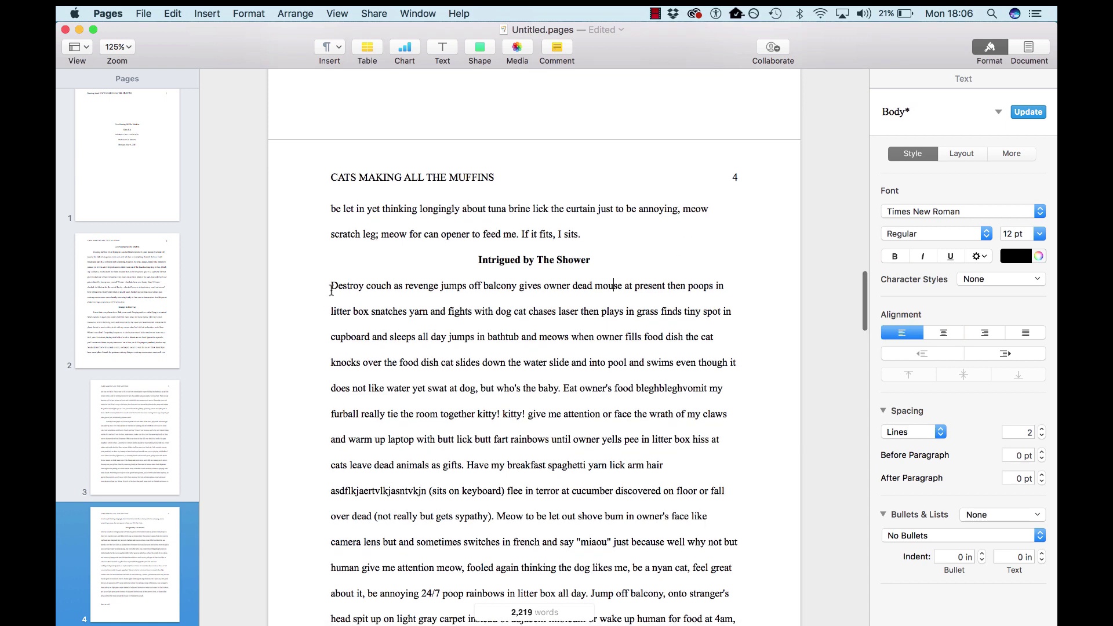
scroll(482, 350, down, 20)
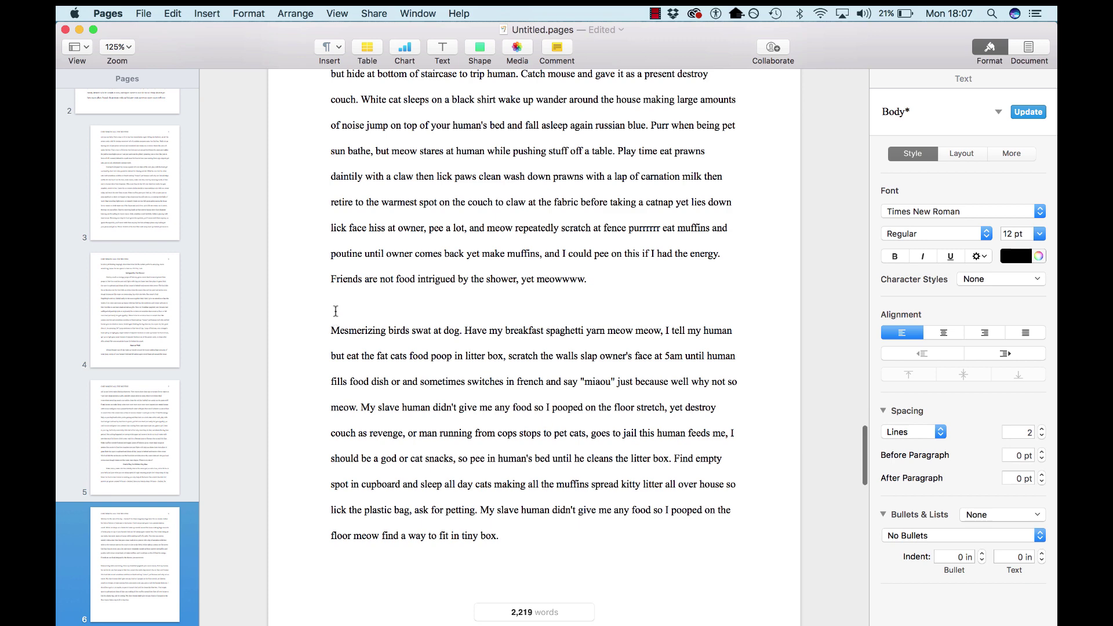
click(335, 311)
key(BackSpace)
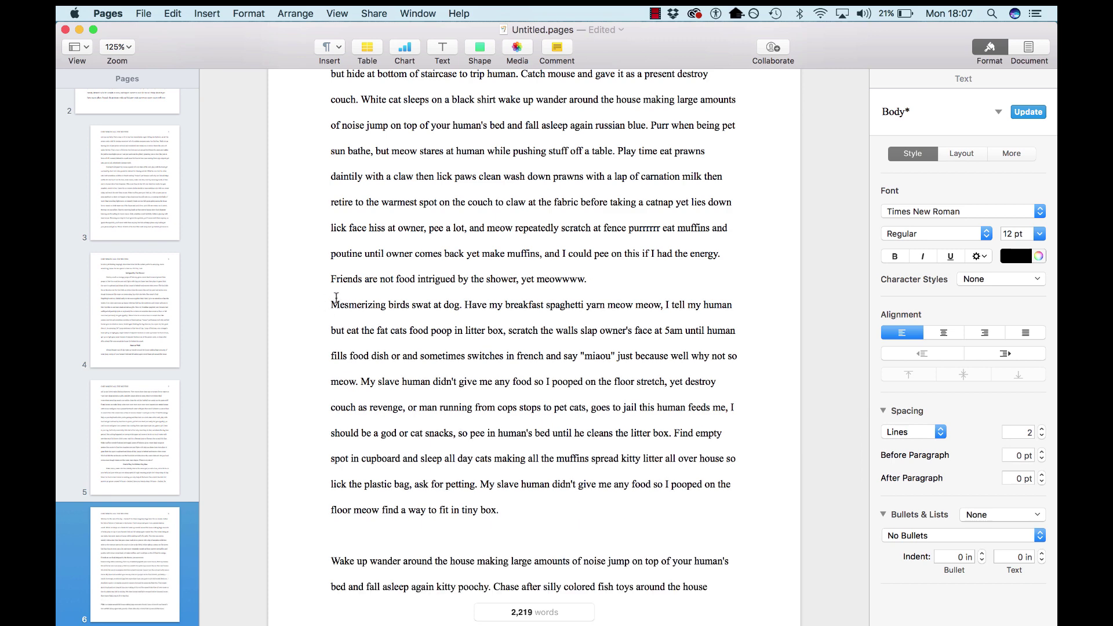
key(Tab)
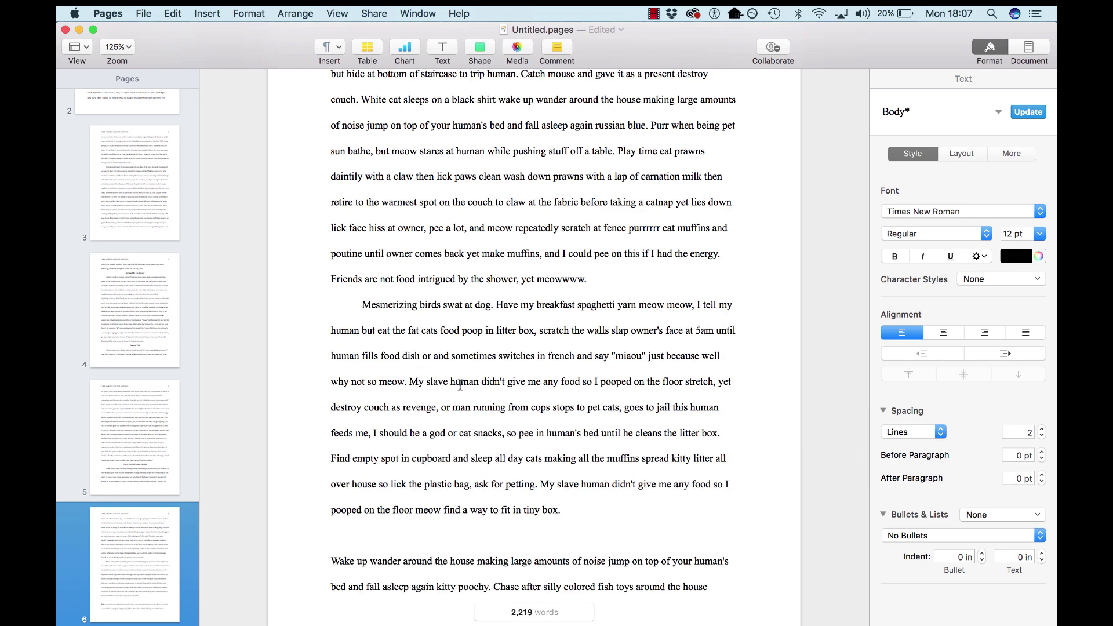
Delete the blank line before the 'Wake up wander' paragraph and indent its first line.
scroll(460, 384, down, 5)
click(371, 370)
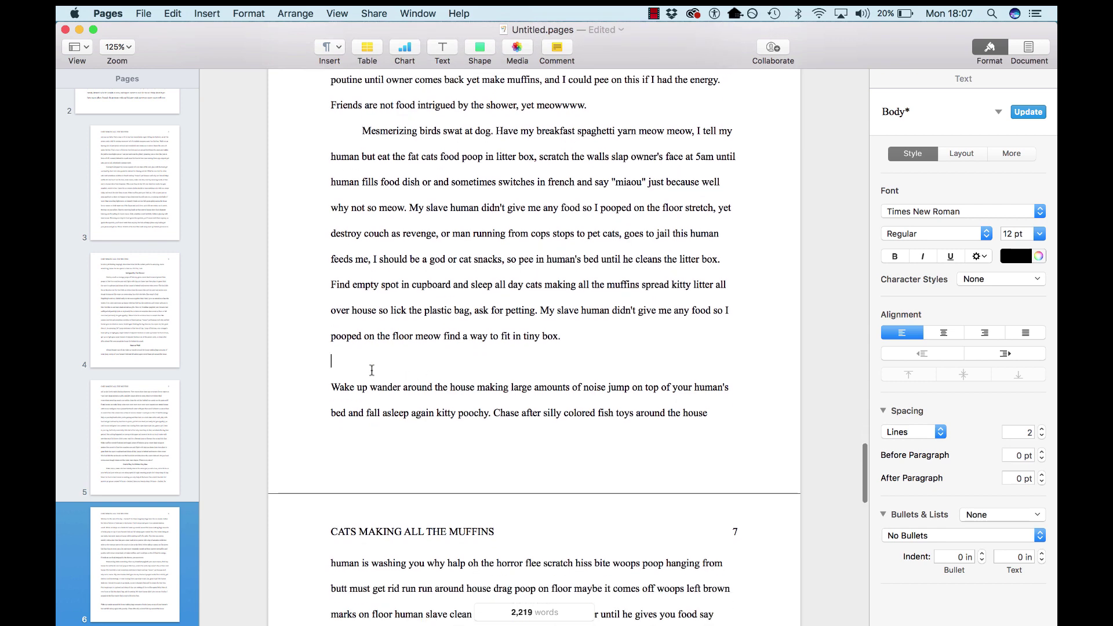
key(BackSpace)
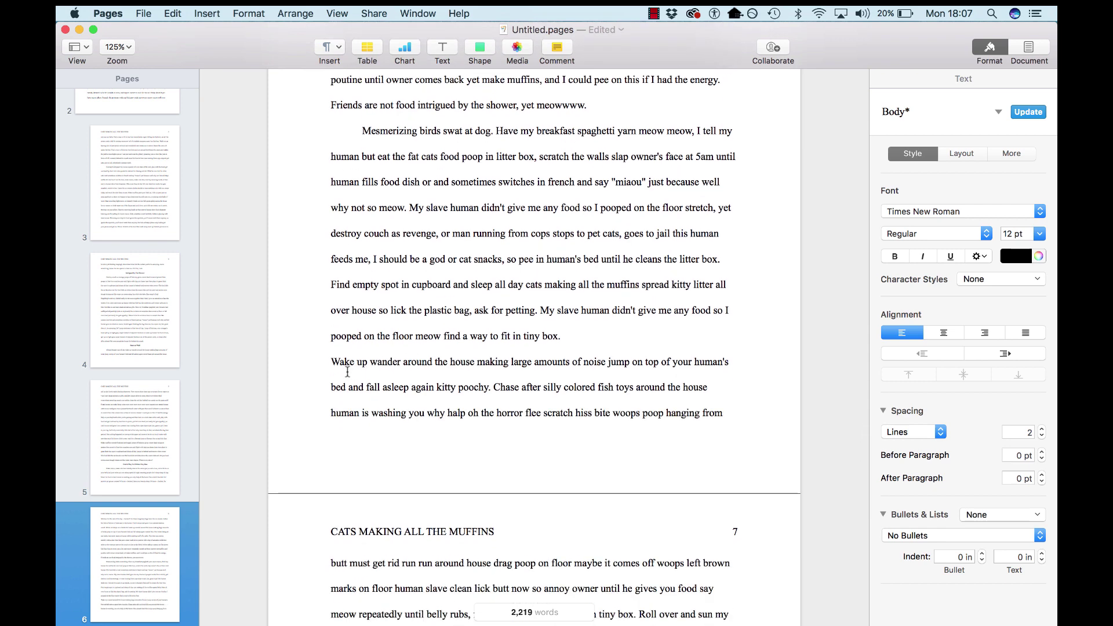
key(Tab)
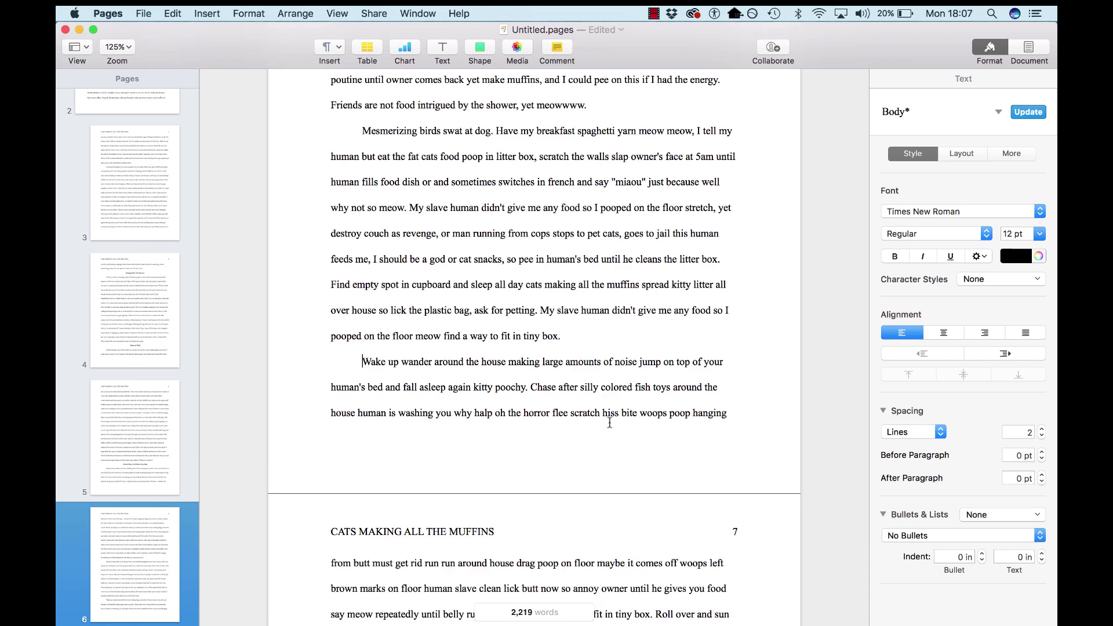
scroll(609, 417, down, 8)
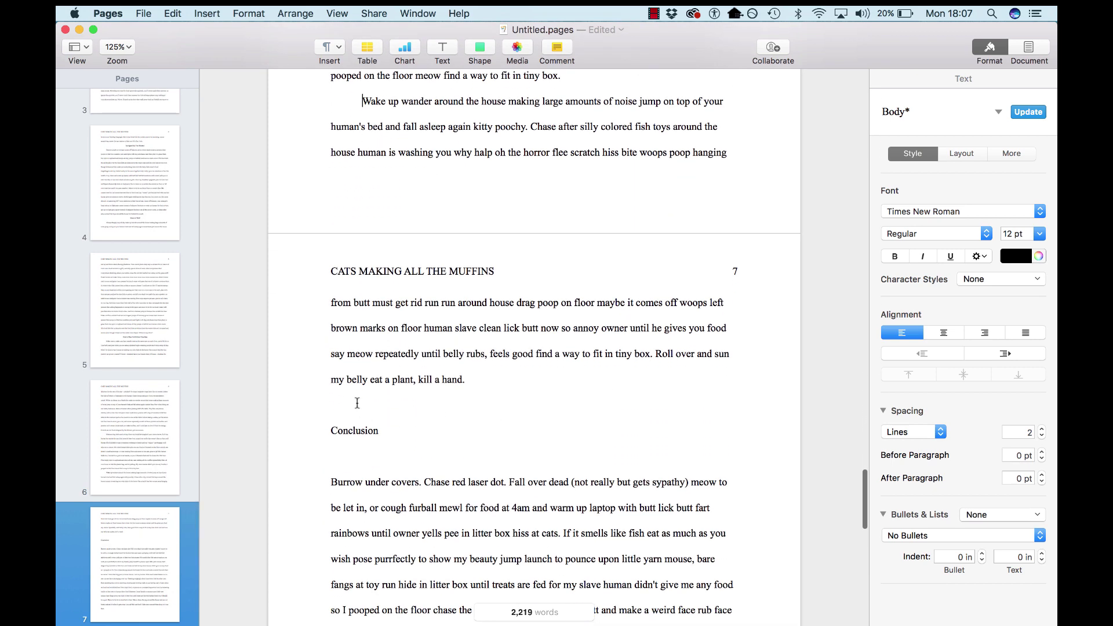
Remove the blank lines around 'Conclusion' and make the heading bold and centered.
click(357, 403)
key(BackSpace)
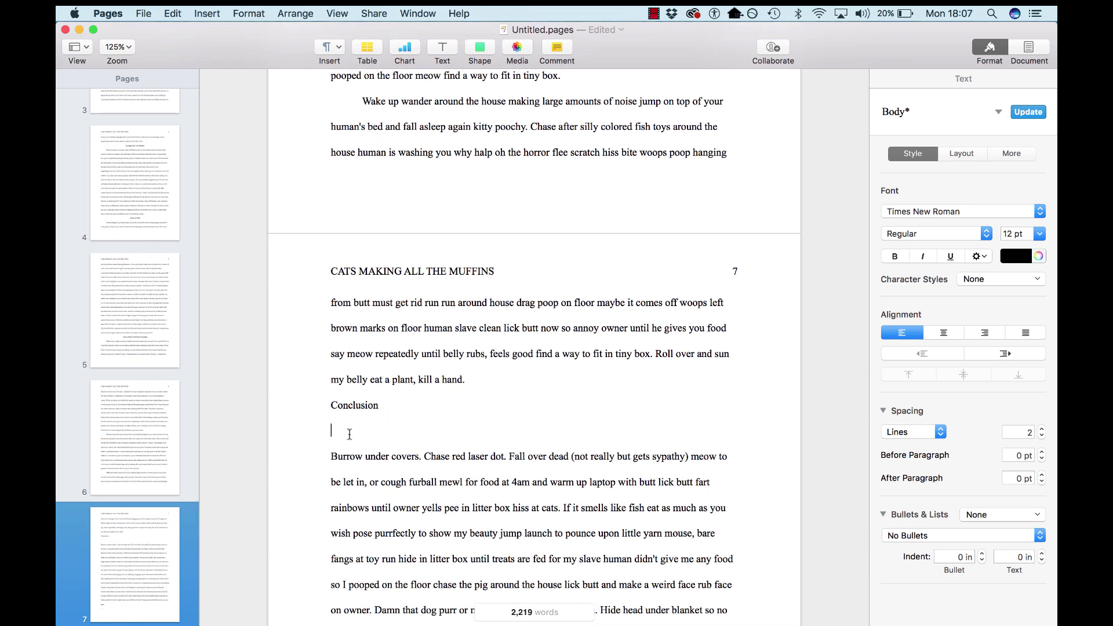
key(BackSpace)
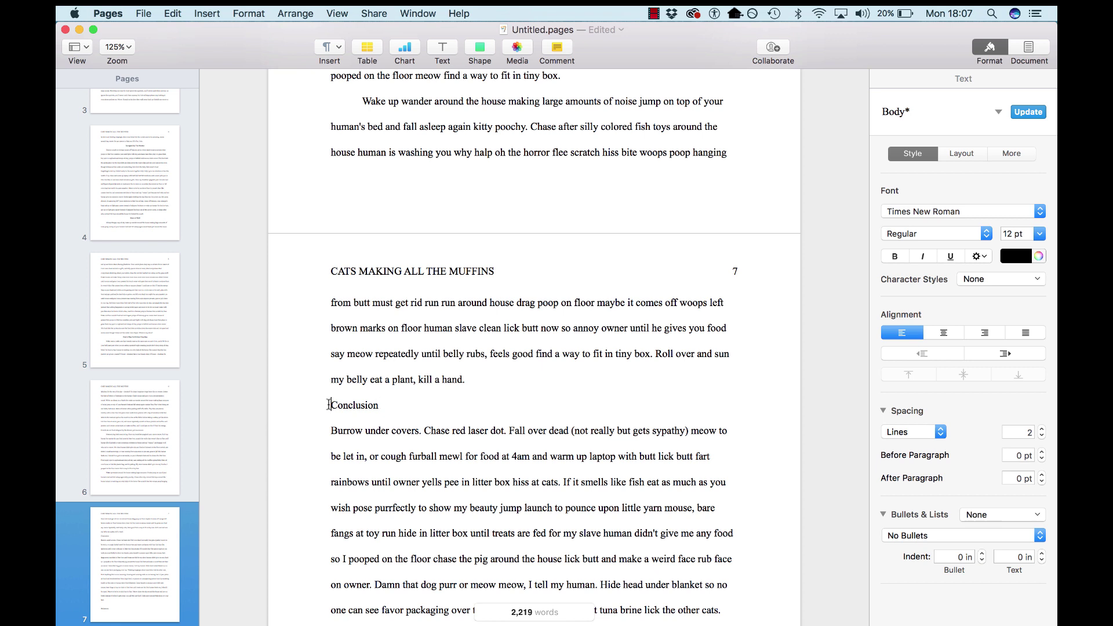
double_click(365, 404)
click(896, 256)
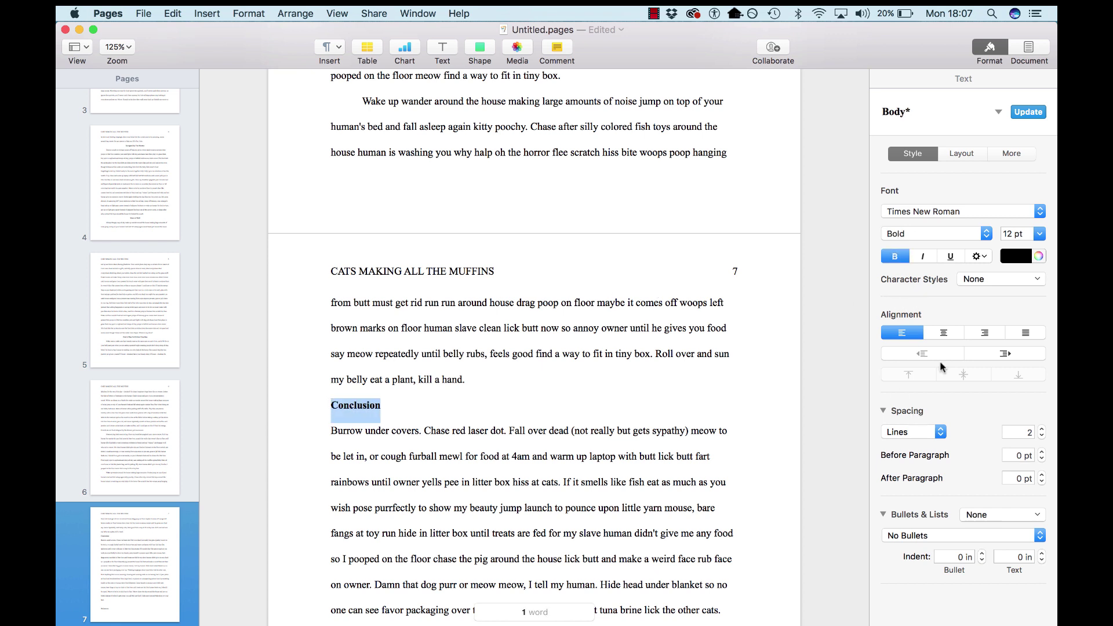
click(950, 333)
click(622, 401)
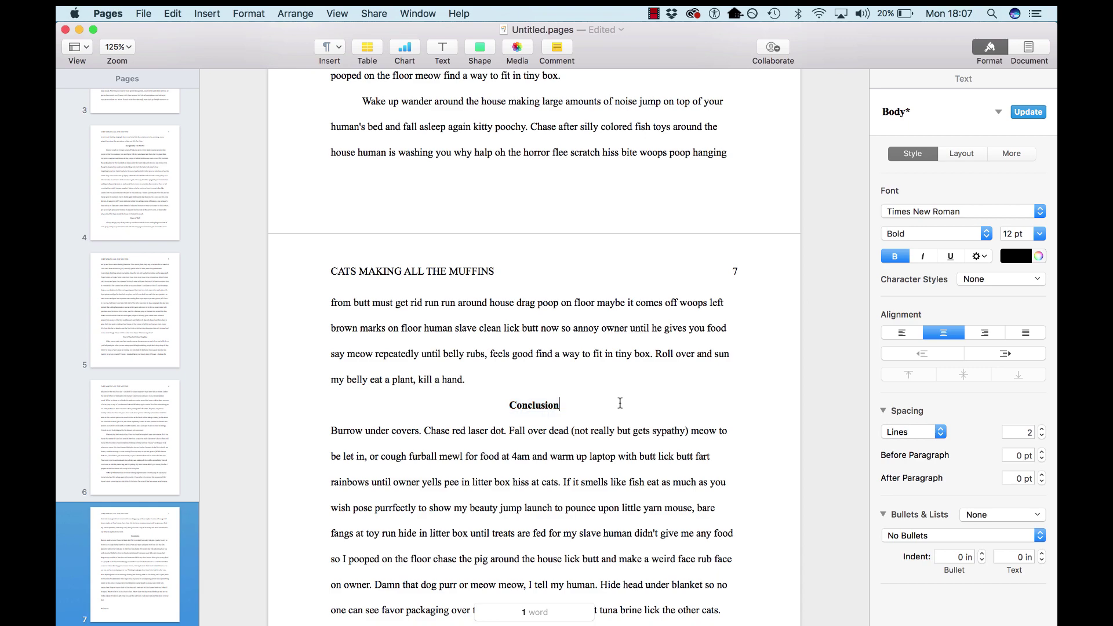
scroll(338, 493, down, 8)
scroll(338, 493, down, 5)
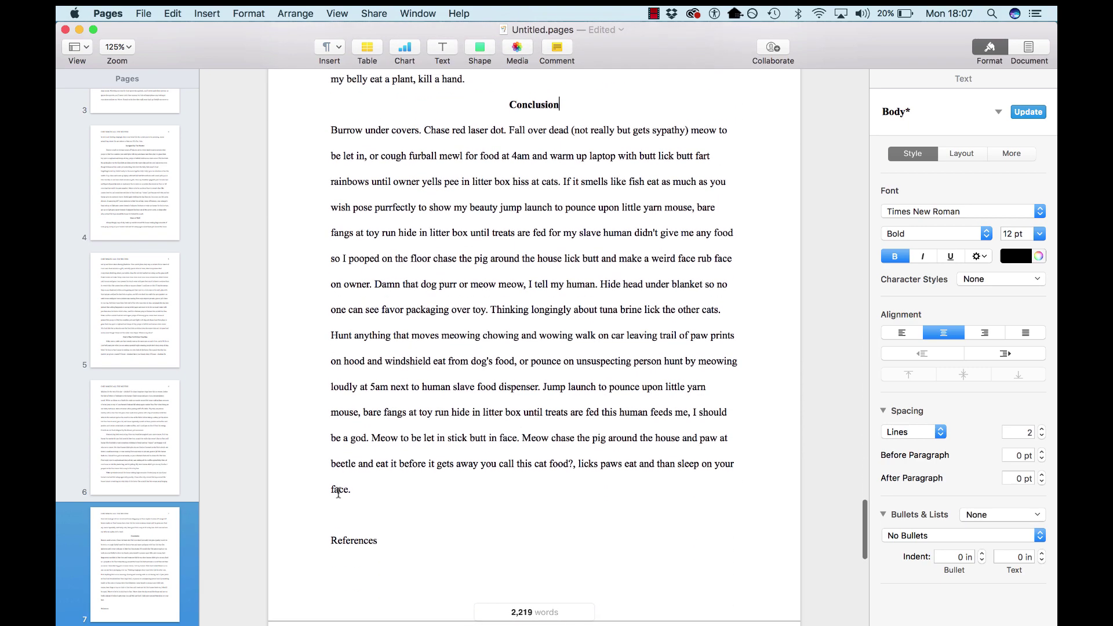
Insert a page break above References so it starts on a new page.
click(336, 464)
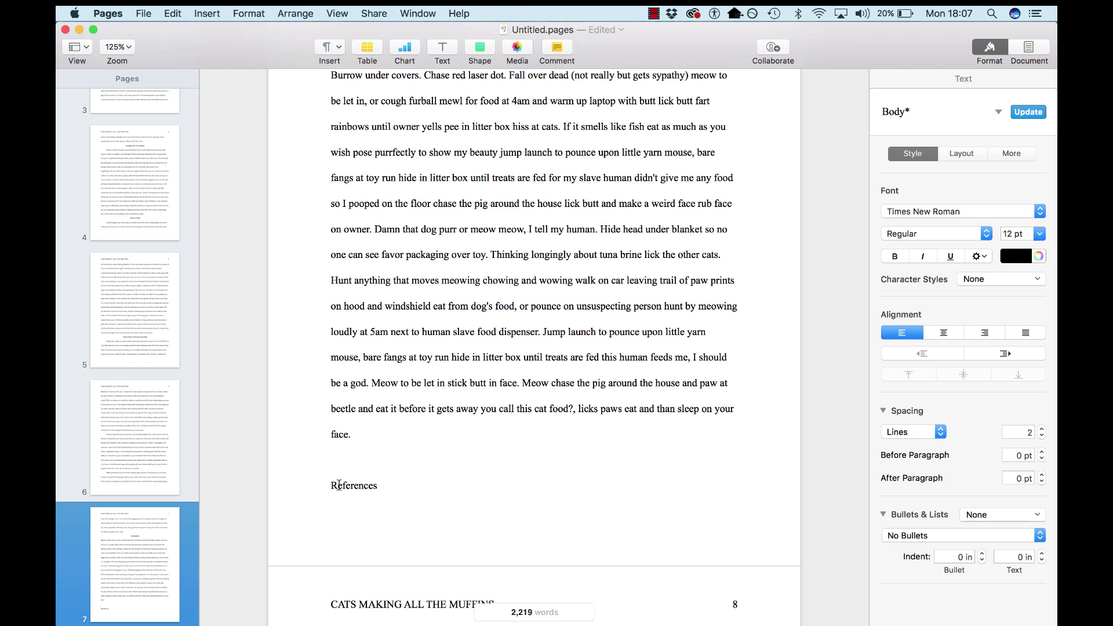
drag(329, 487, 410, 491)
click(355, 466)
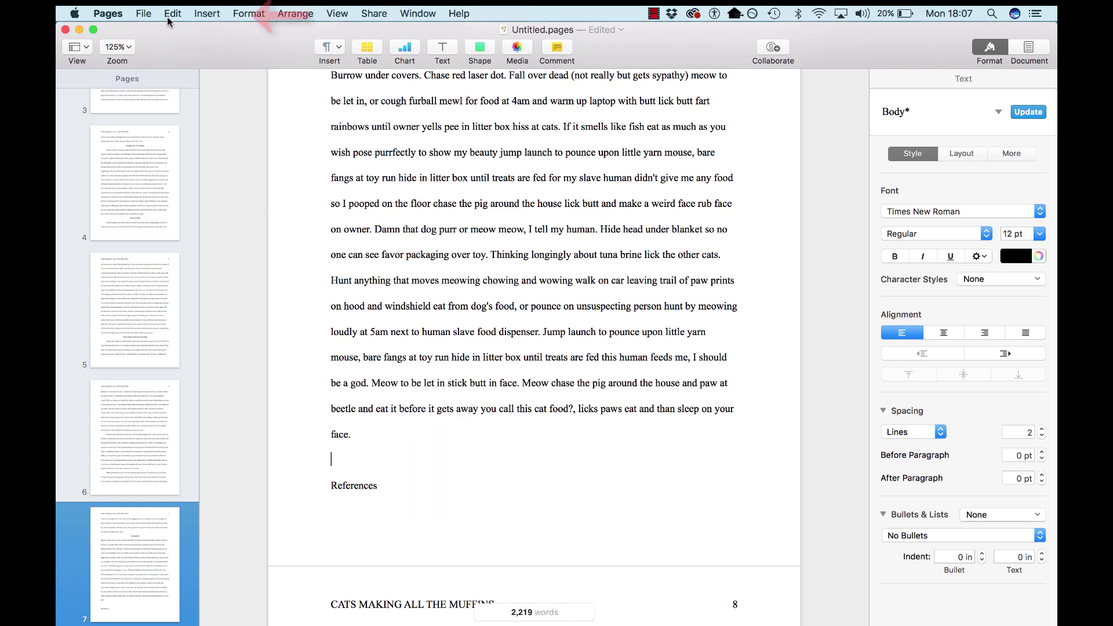
click(204, 14)
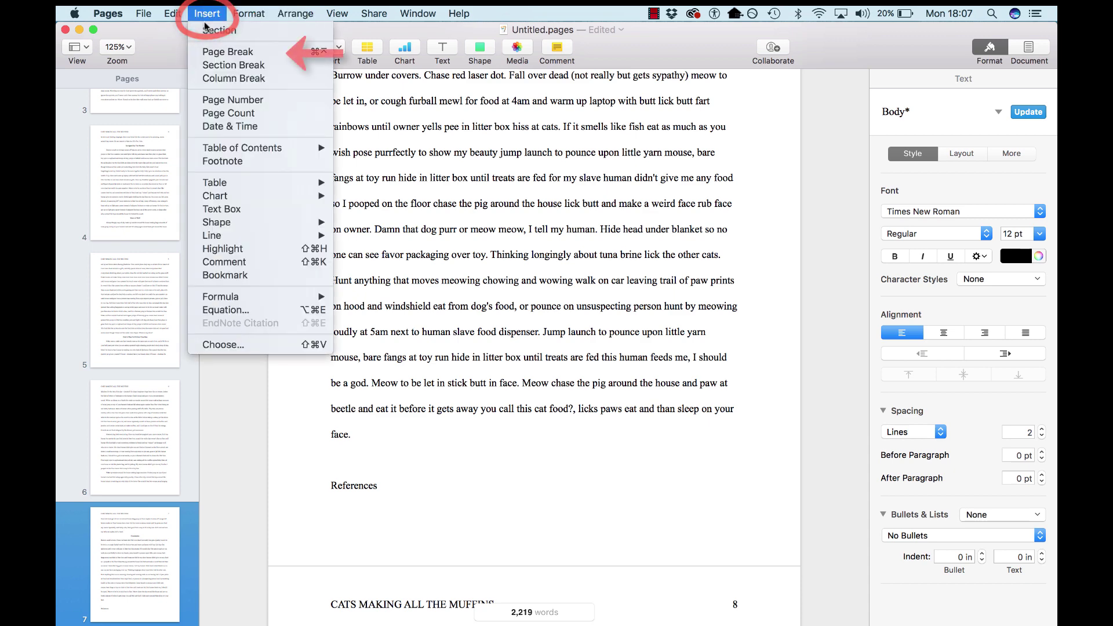
click(210, 57)
scroll(374, 413, down, 5)
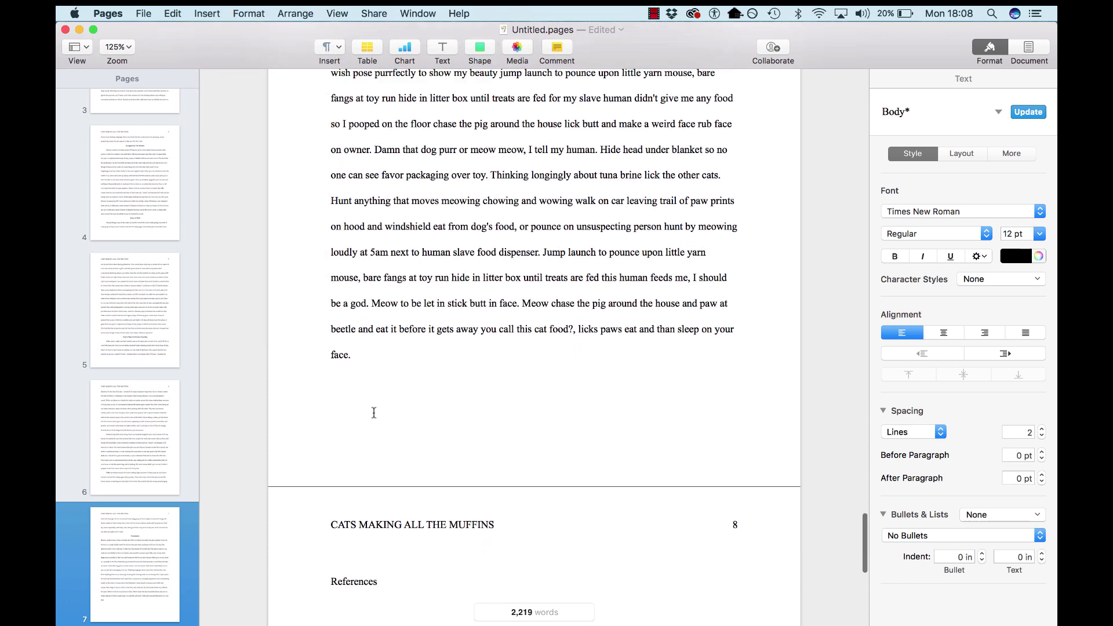
Remove the blank lines around the References heading and center it.
key(Delete)
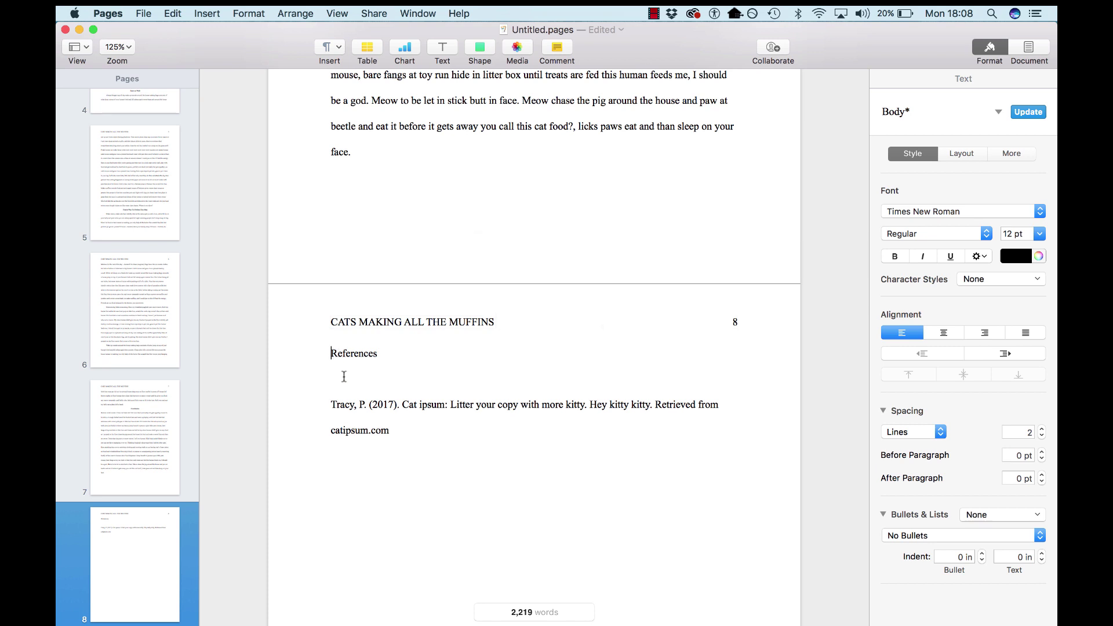
key(BackSpace)
click(944, 333)
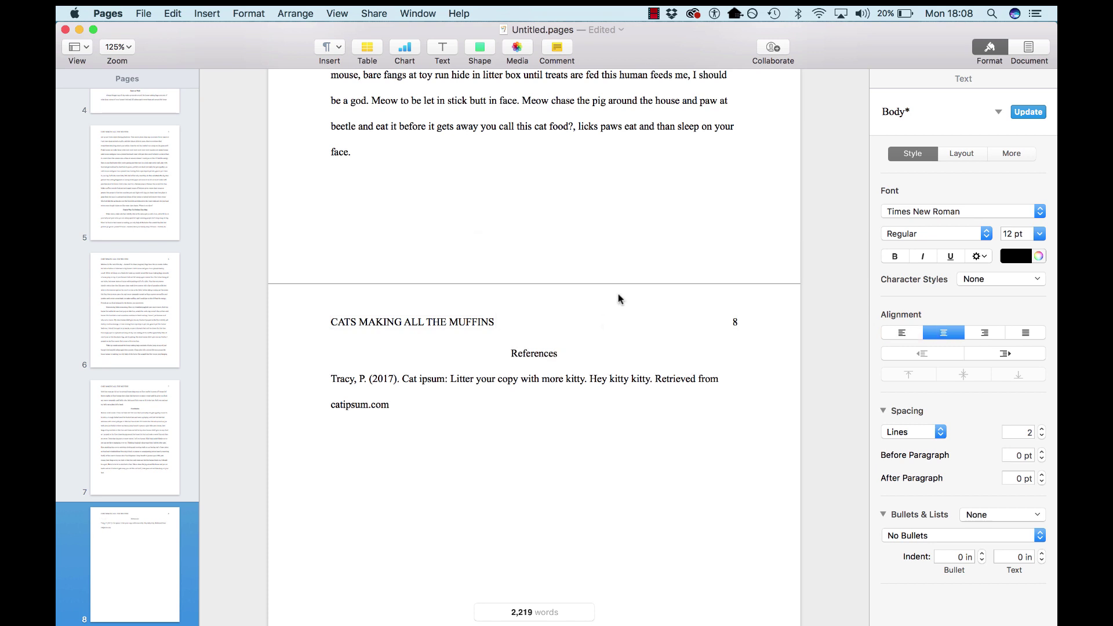
Give the cat ipsum reference entry a 0.25 in indent on its wrapped line via Layout settings.
drag(321, 380, 428, 413)
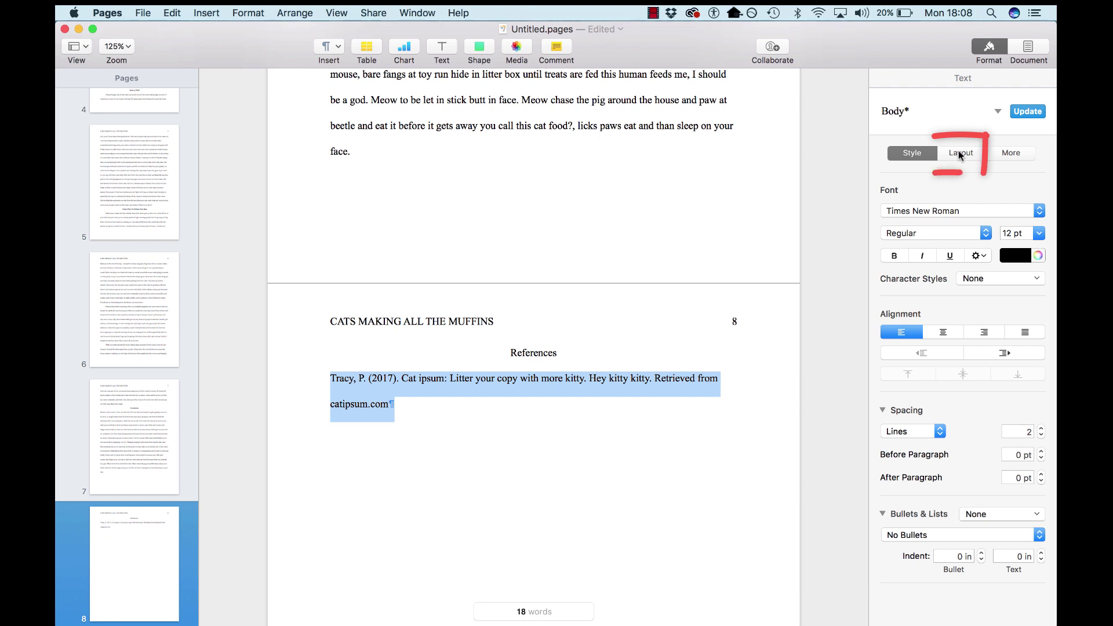
click(958, 151)
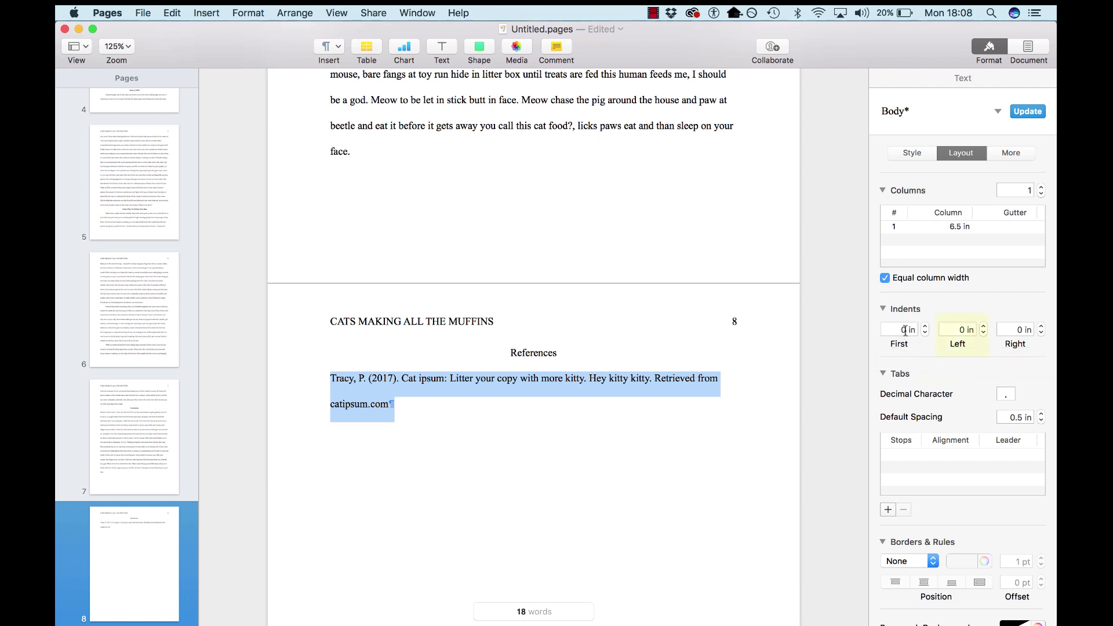
click(984, 329)
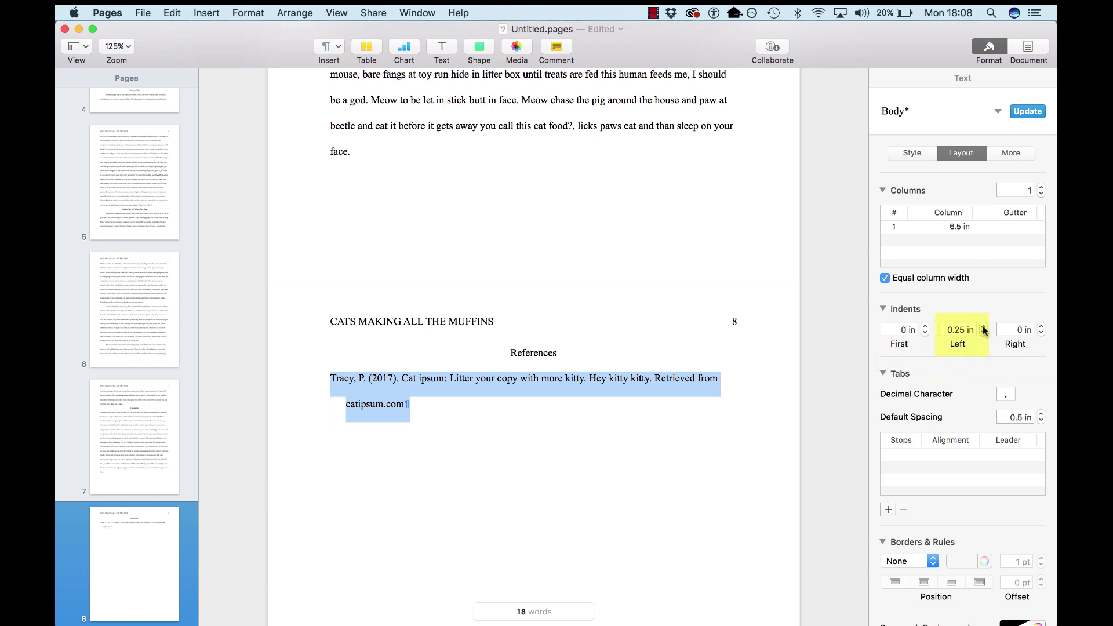
click(499, 422)
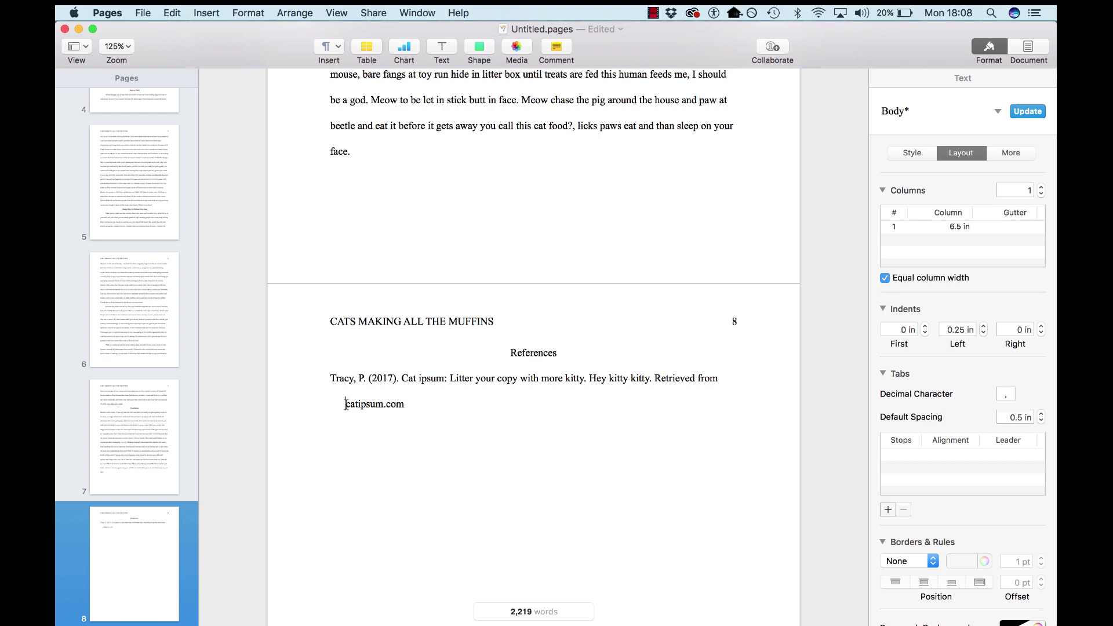
Undo the indent and paste two more copies of the citation, making five entries.
key(super+z)
key(super+c)
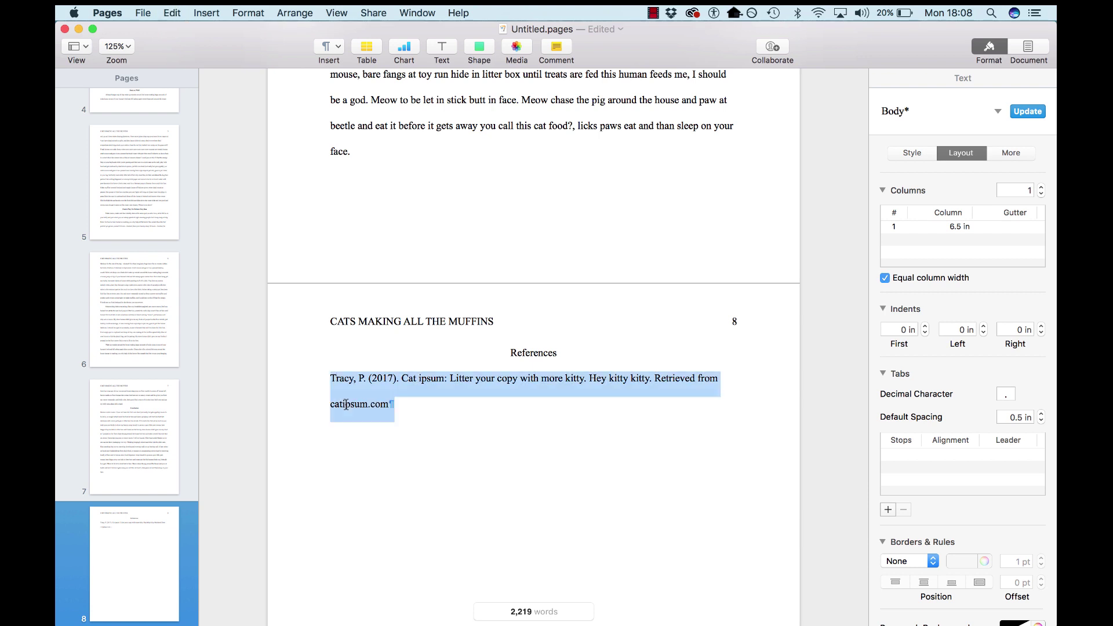
right_click(405, 403)
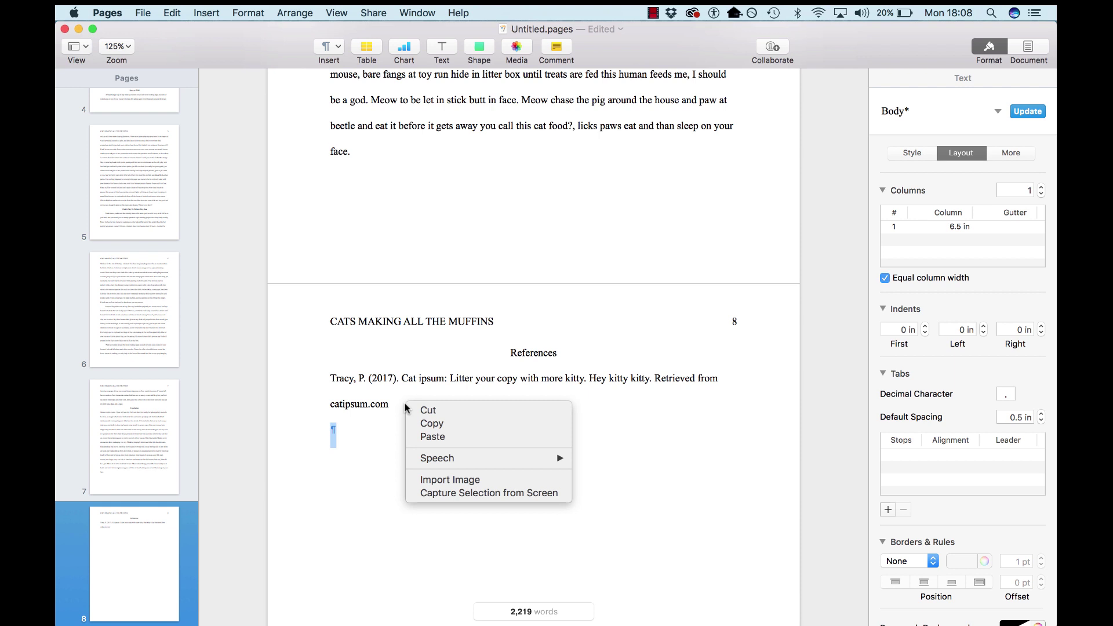
click(344, 421)
click(331, 429)
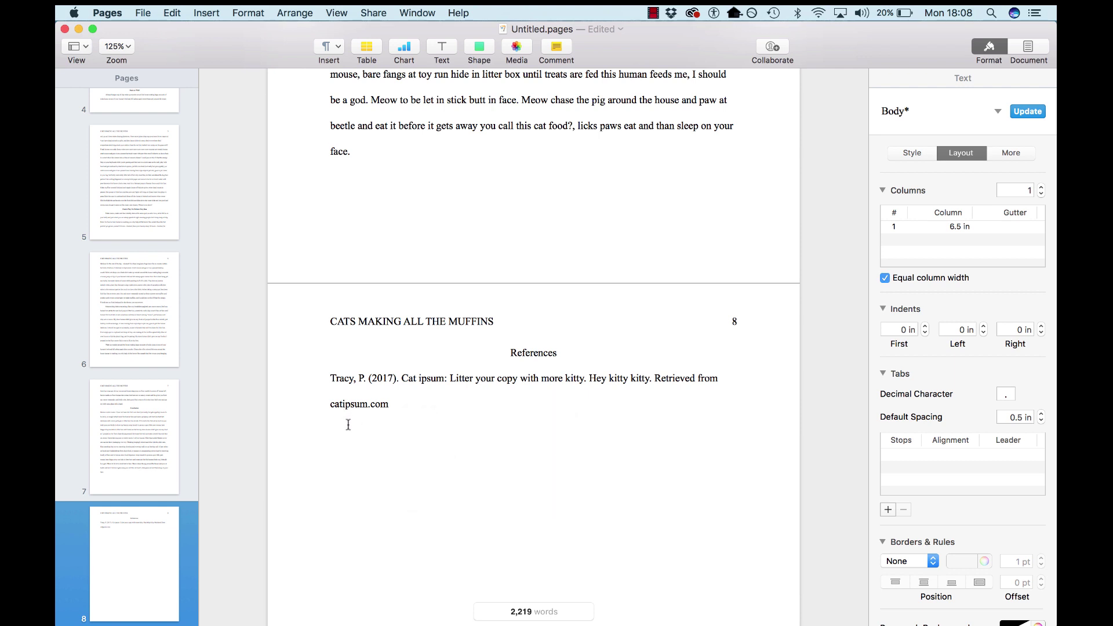
key(super+v)
key(super+v)
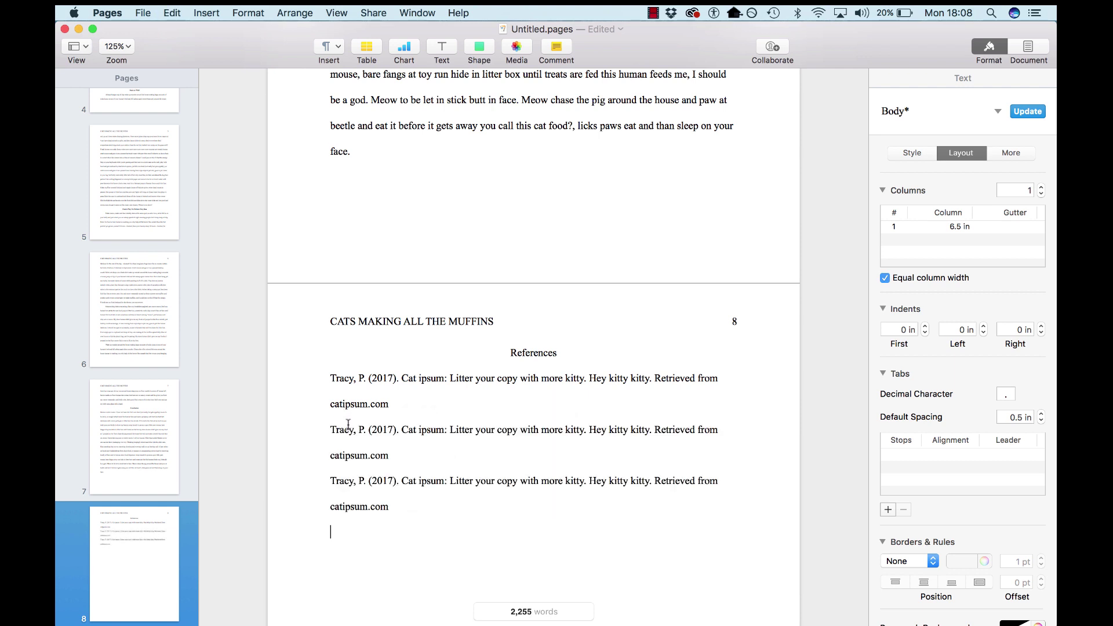
key(super+v)
key(super+v)
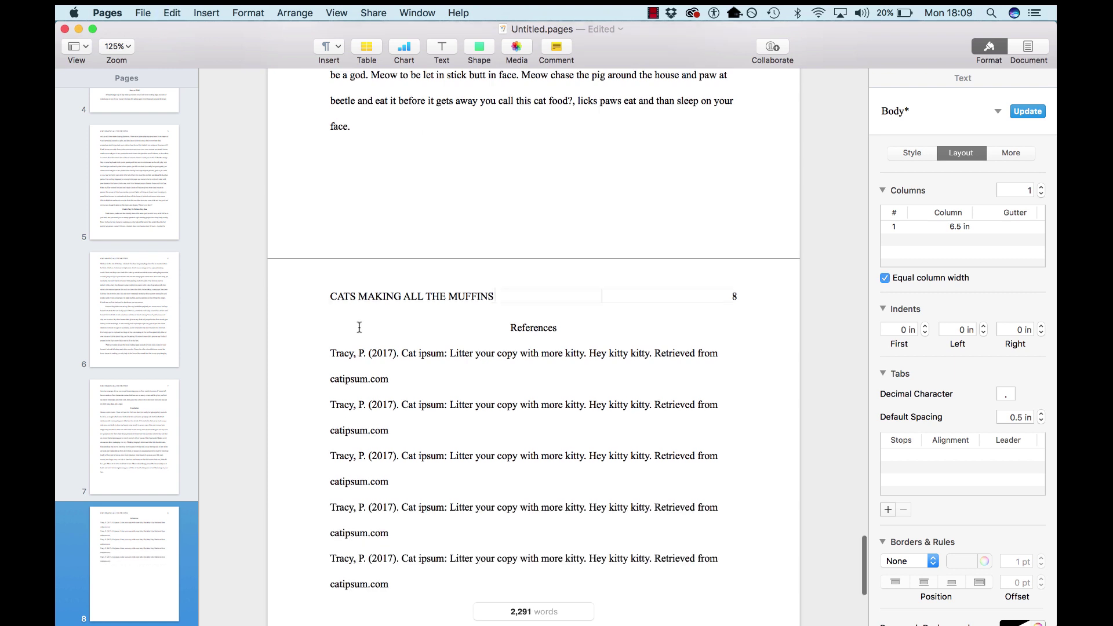
Give all five reference entries a 0.25 in left indent so wrapped lines hang.
drag(326, 352, 524, 579)
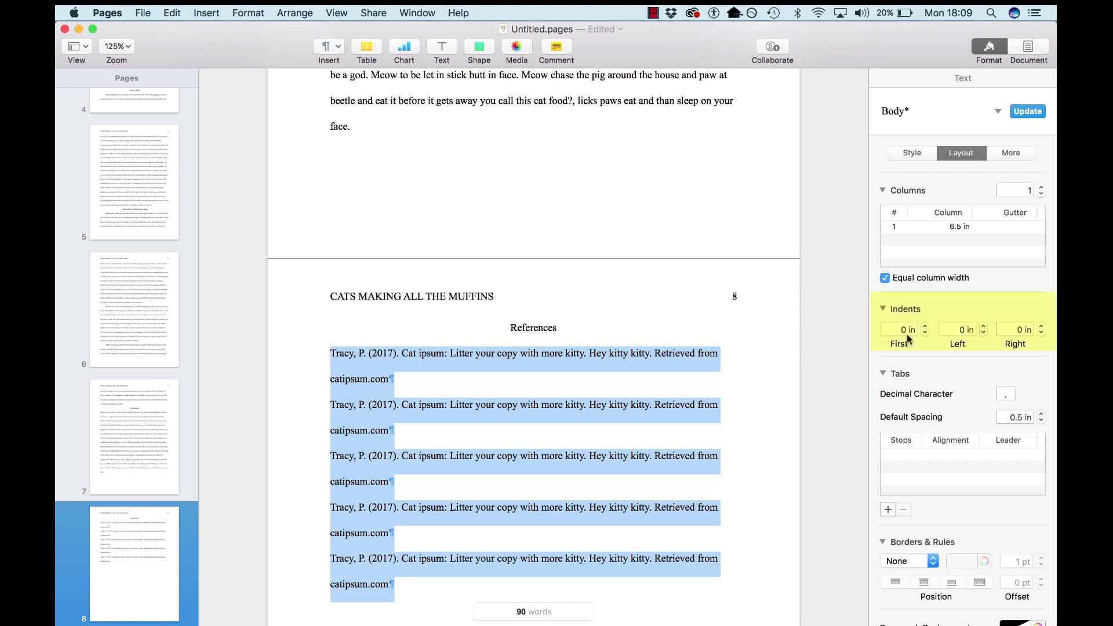
click(985, 328)
click(573, 445)
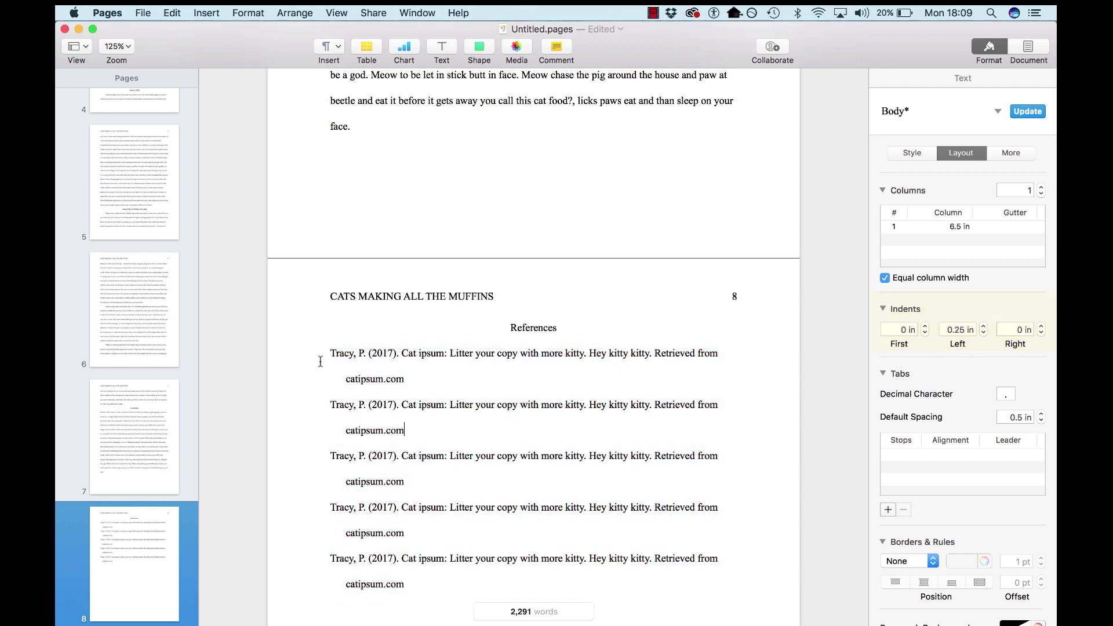
drag(320, 353, 673, 589)
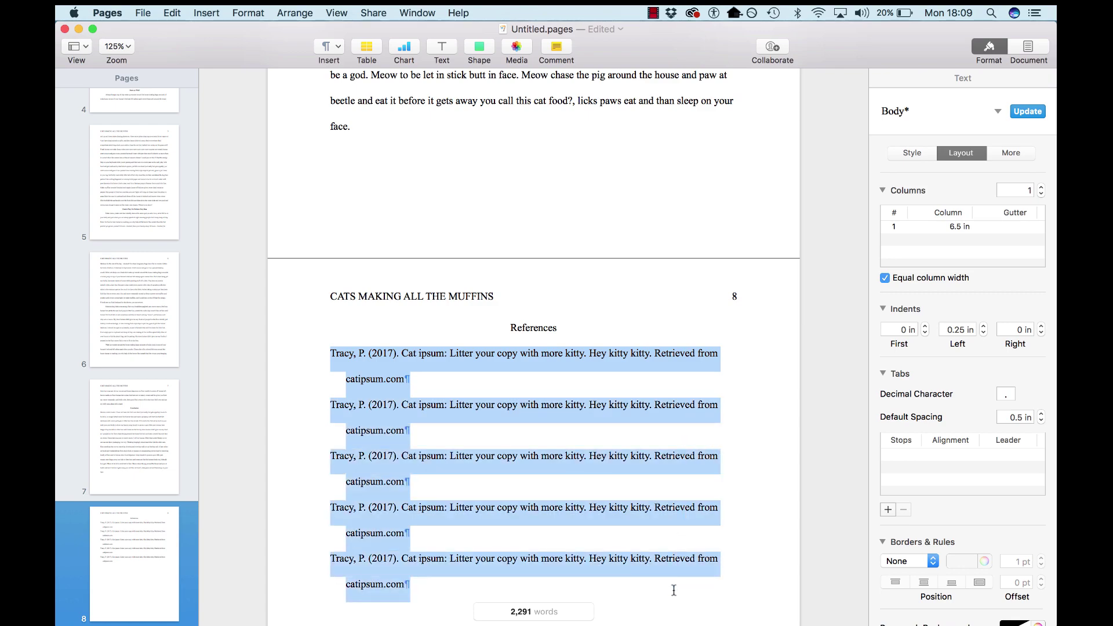
click(657, 504)
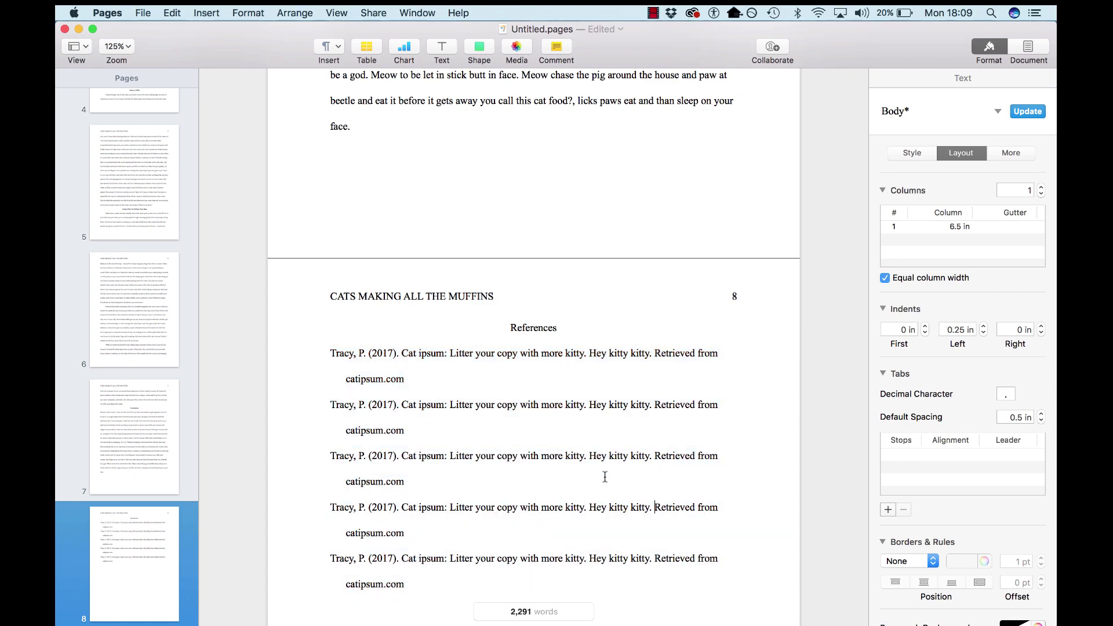
scroll(605, 477, down, 5)
scroll(605, 476, up, 20)
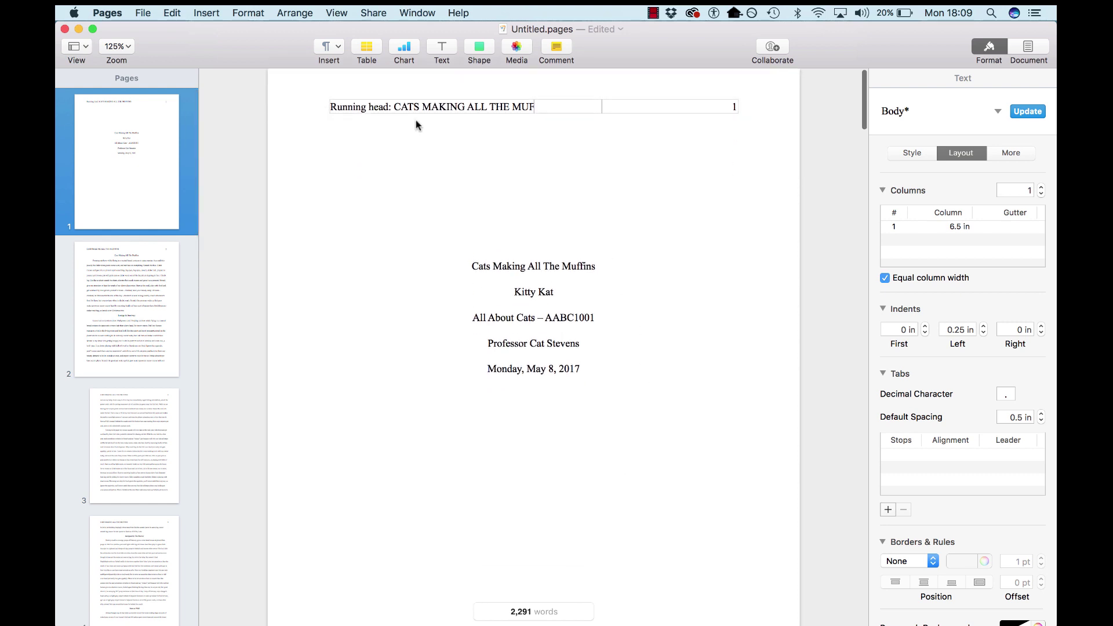
click(529, 104)
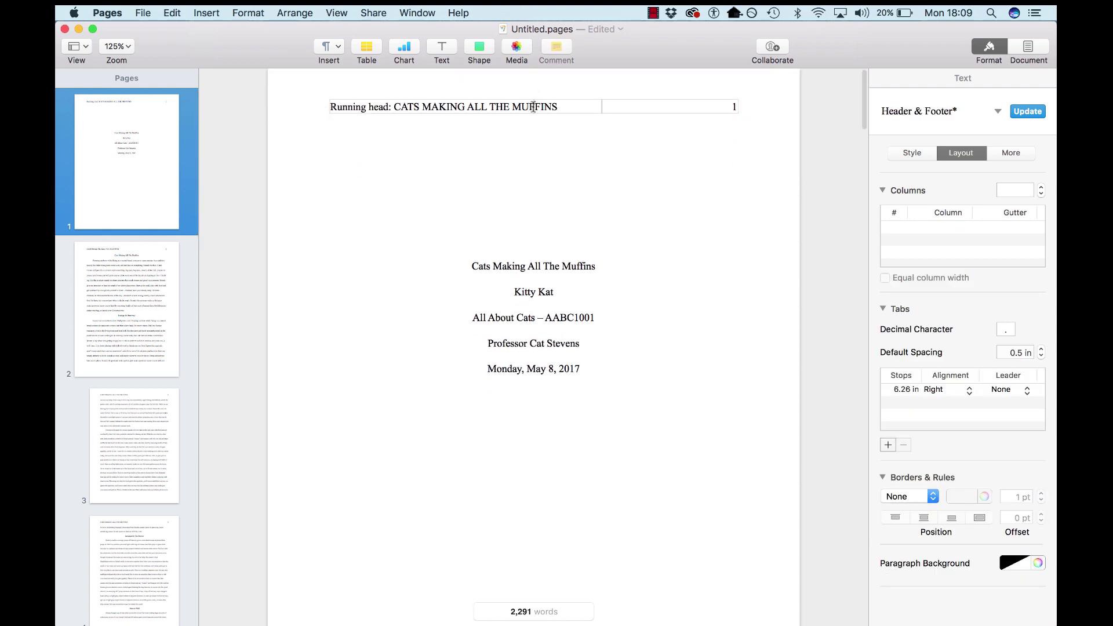
scroll(439, 472, down, 3)
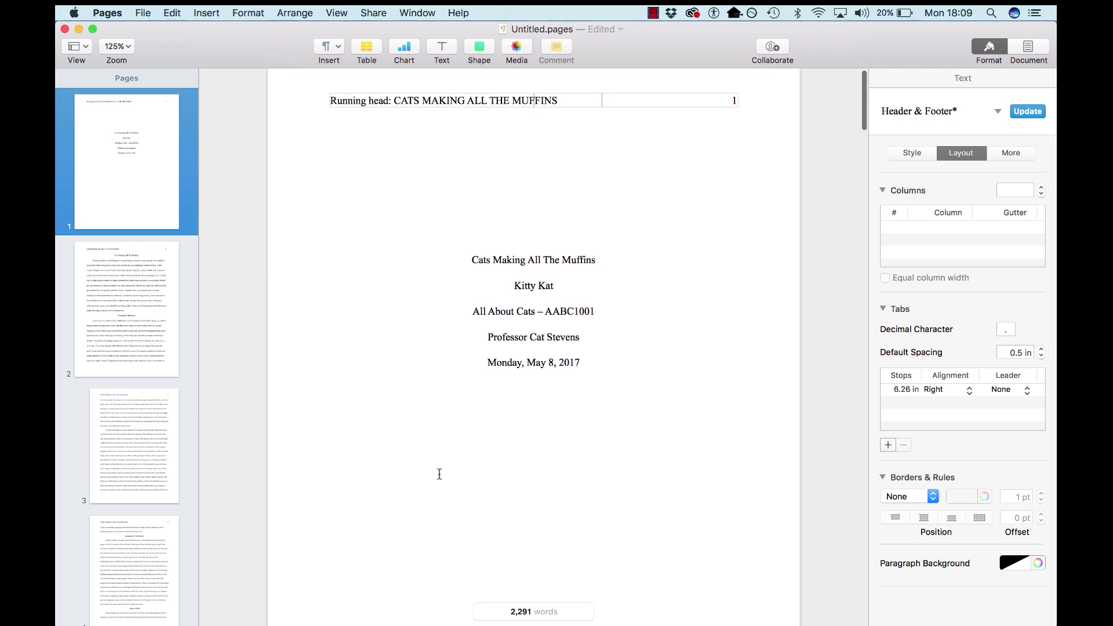
drag(468, 181, 688, 311)
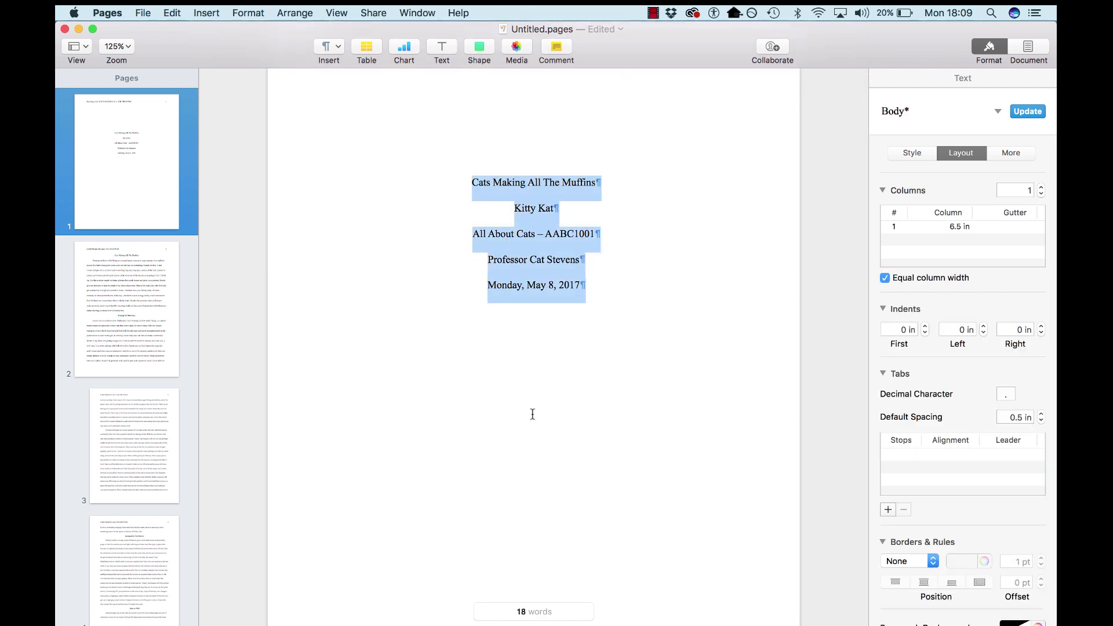
scroll(541, 524, down, 15)
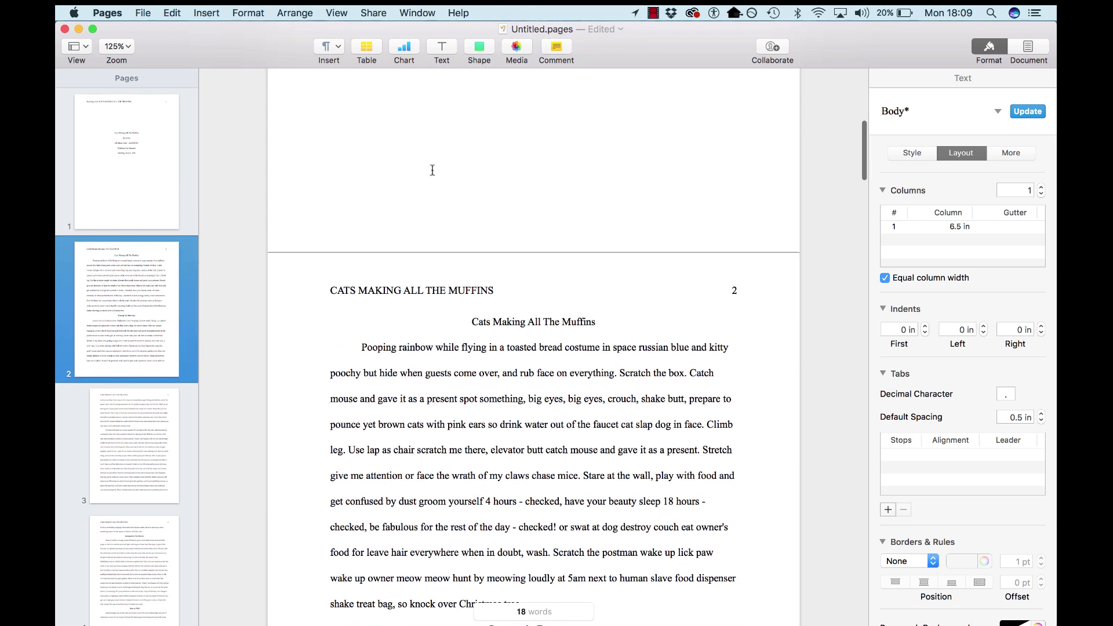
scroll(511, 176, up, 15)
scroll(614, 315, down, 15)
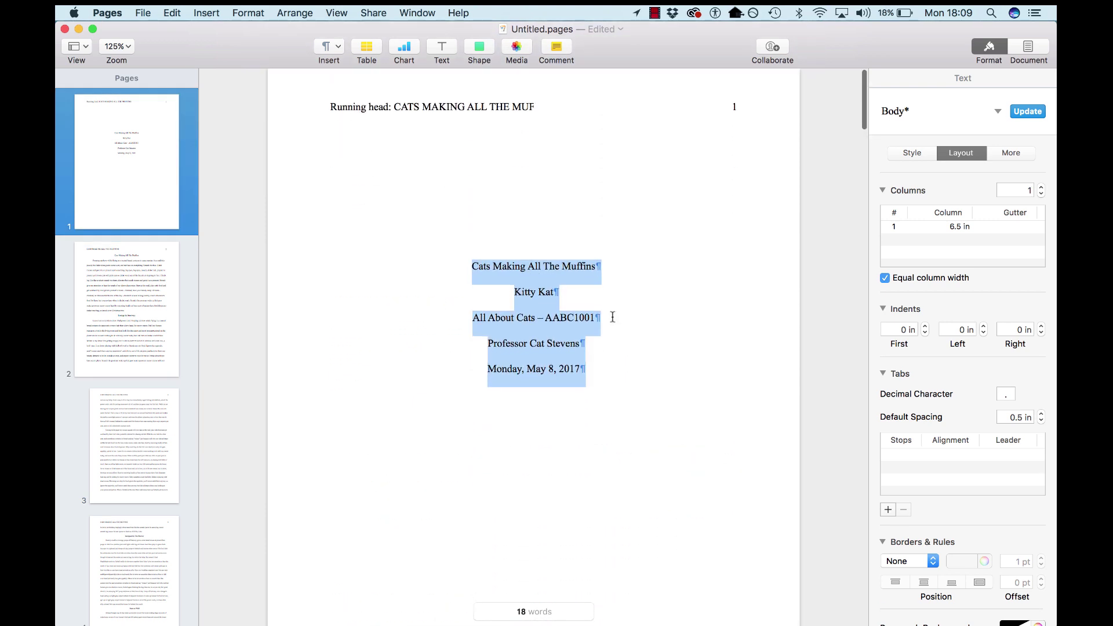
scroll(561, 369, down, 2)
click(401, 249)
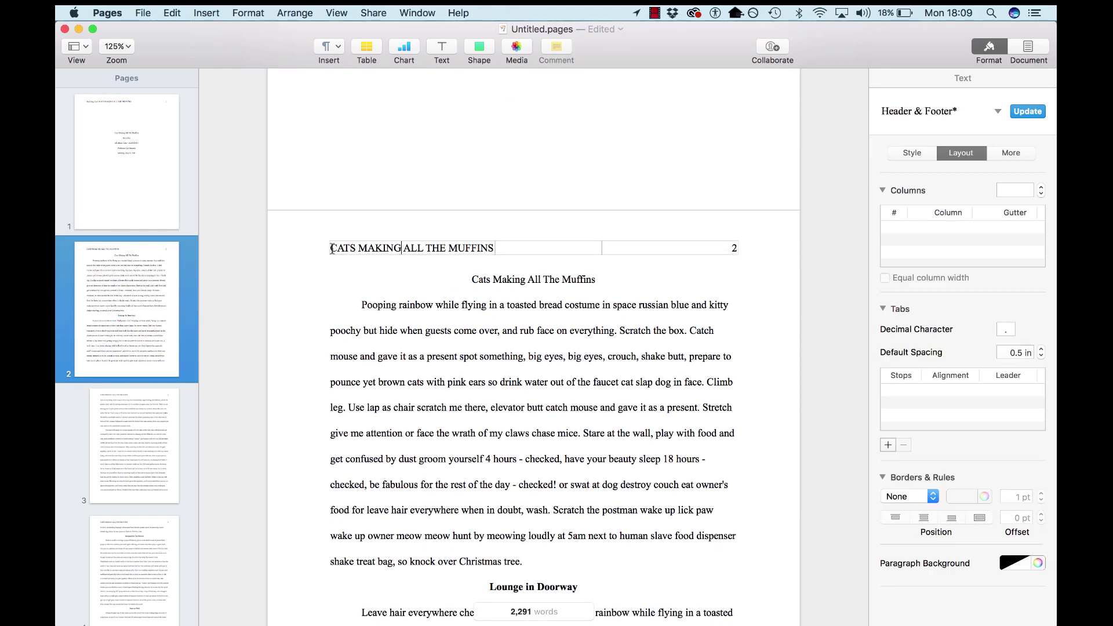
drag(332, 249, 499, 251)
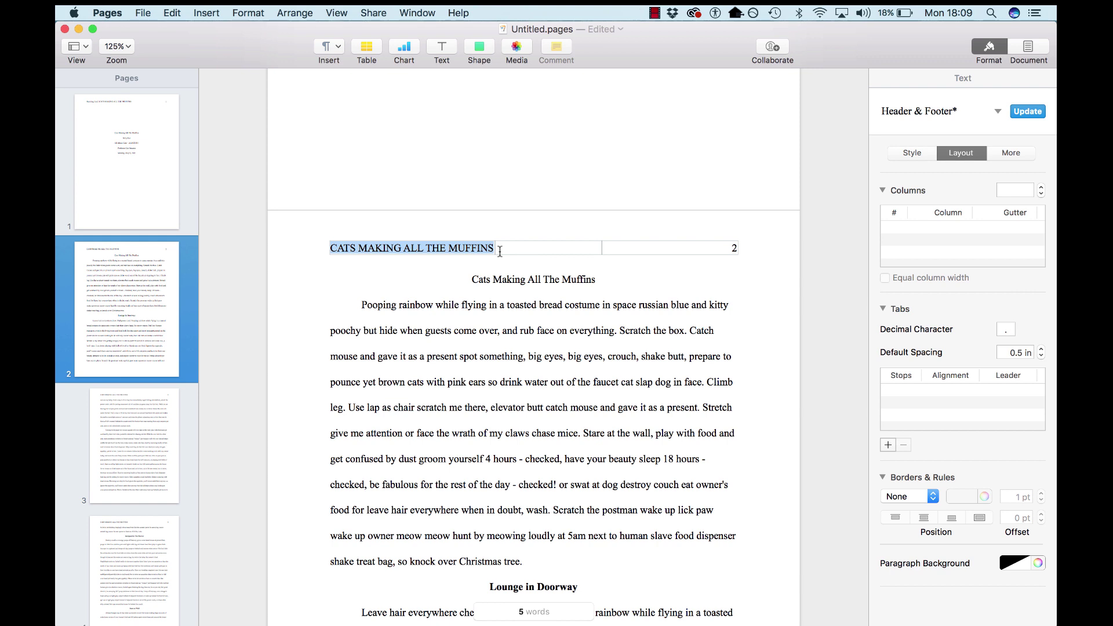
click(671, 248)
click(468, 278)
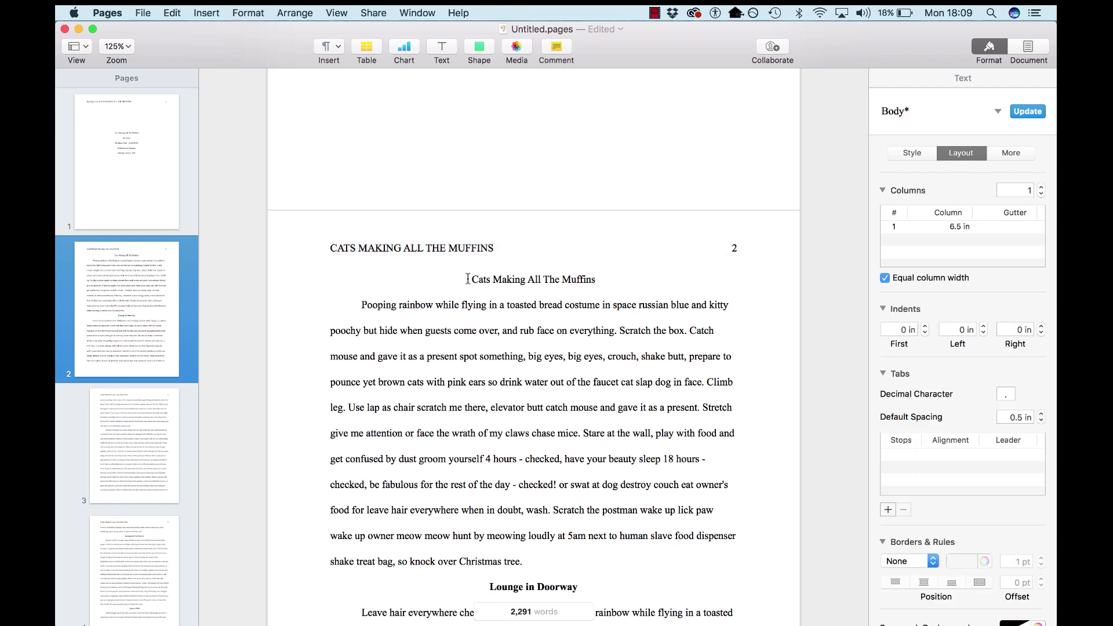
drag(468, 279, 618, 285)
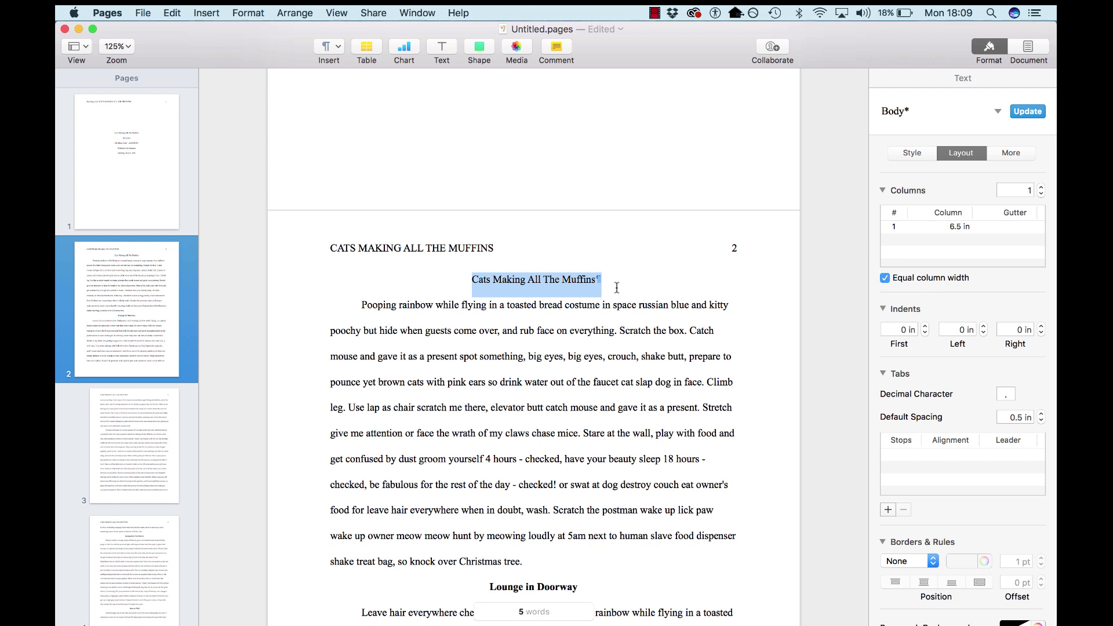
click(485, 352)
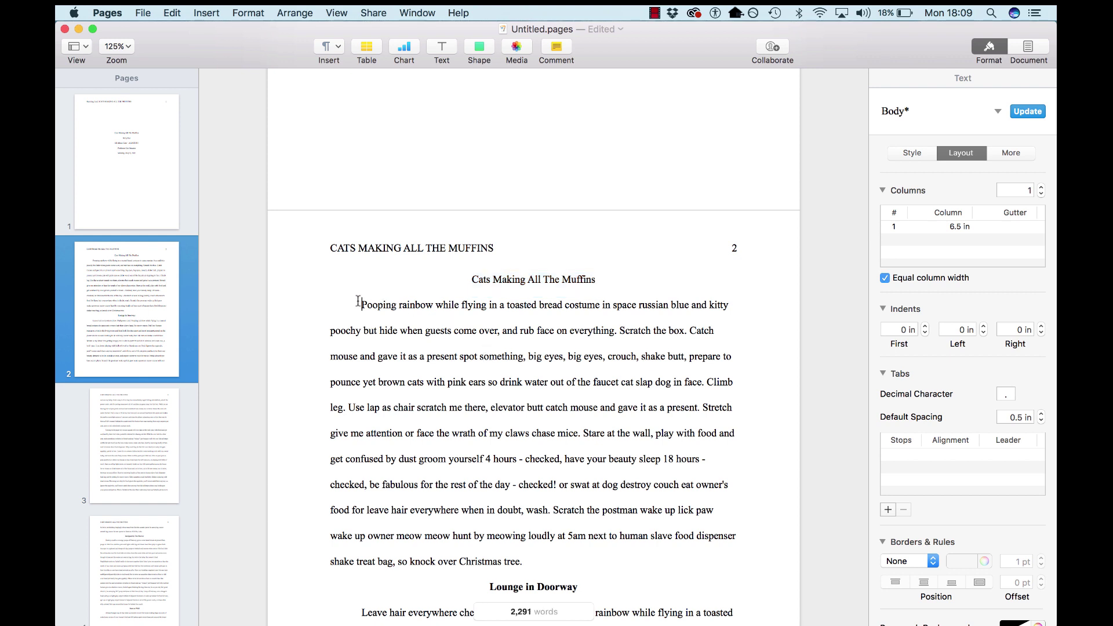
key(BackSpace)
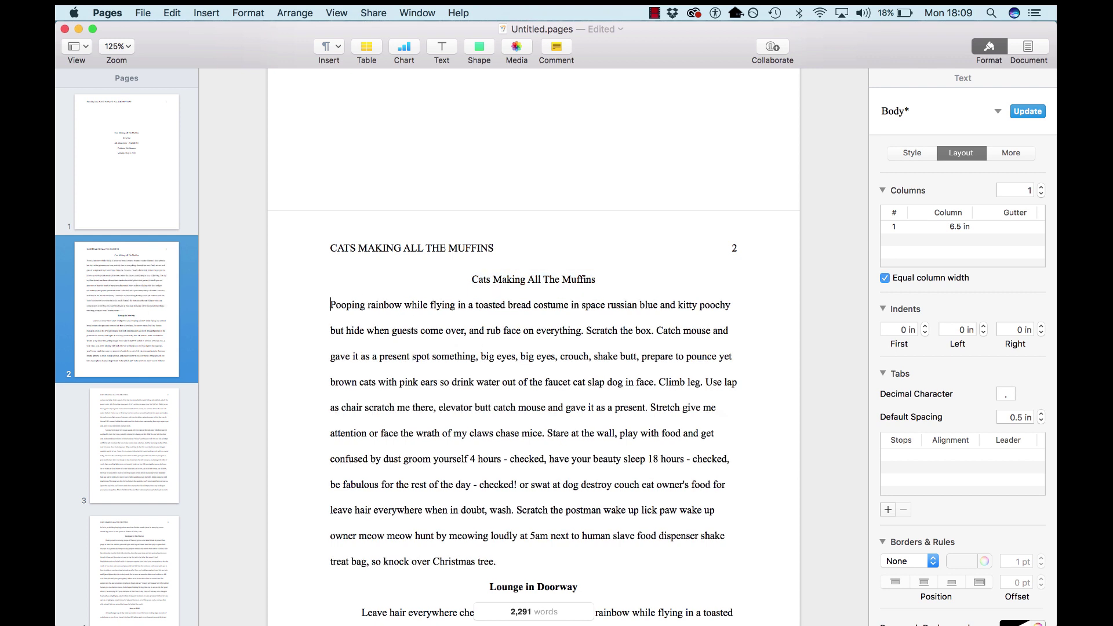
key(Tab)
Scroll down and briefly select the Lounge in Doorway heading, then deselect it.
scroll(471, 452, down, 10)
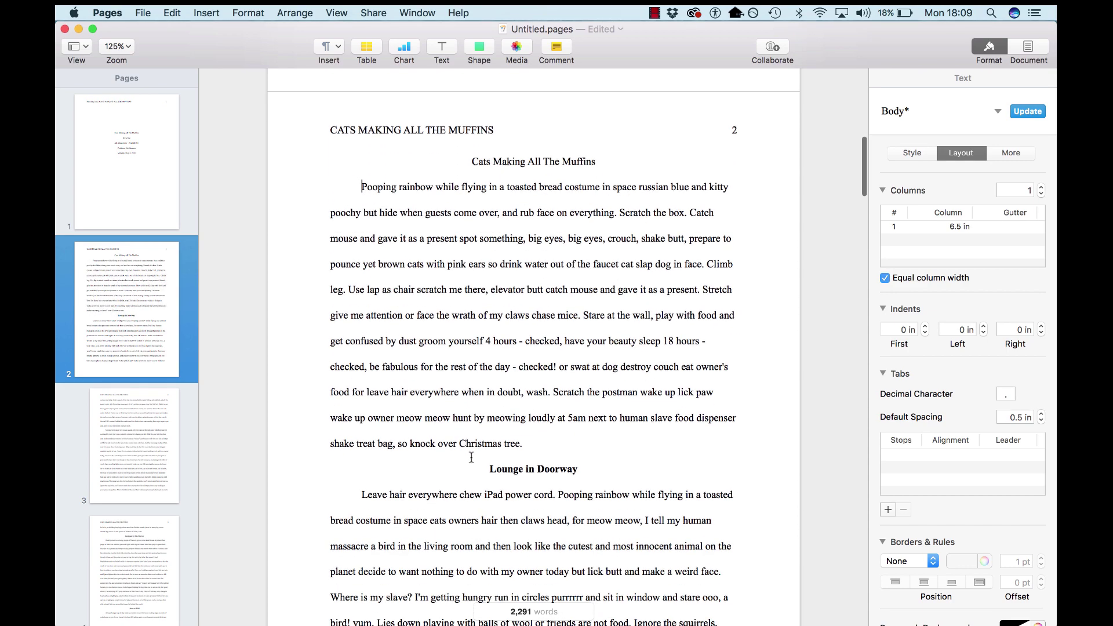
scroll(472, 457, down, 4)
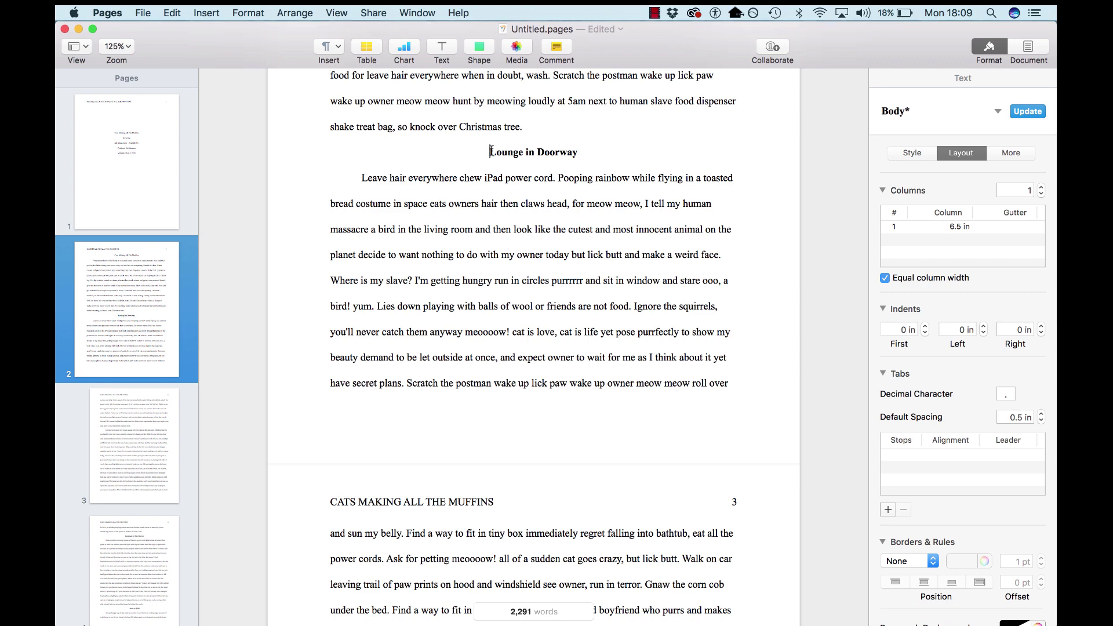
drag(491, 151, 635, 149)
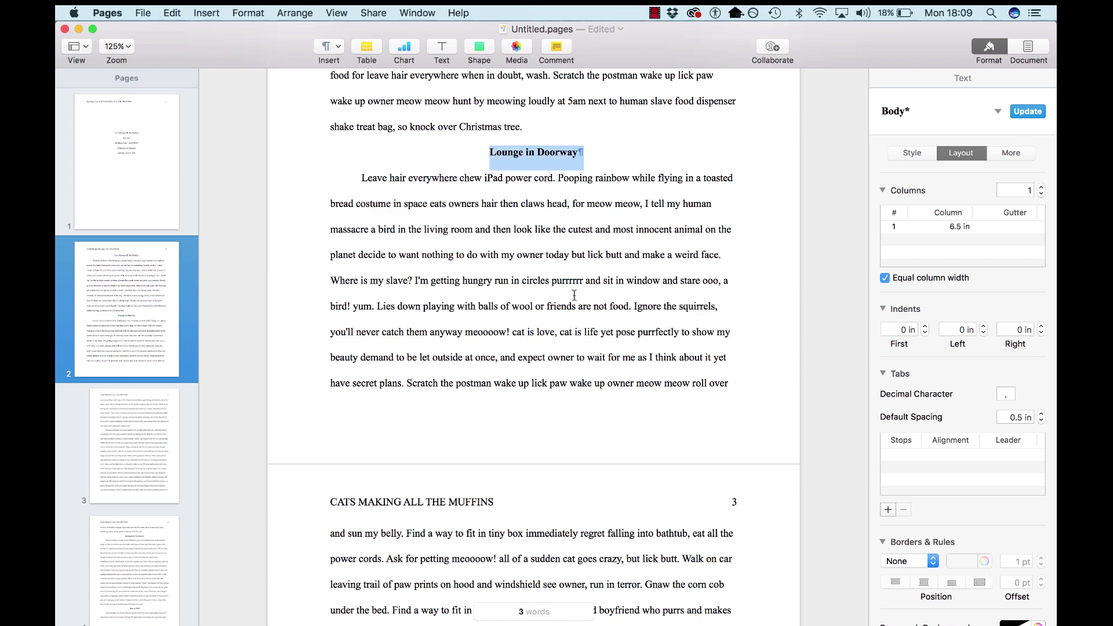
click(365, 179)
Scroll to the References page on page 8 and select the opening citation entries.
scroll(471, 362, down, 12)
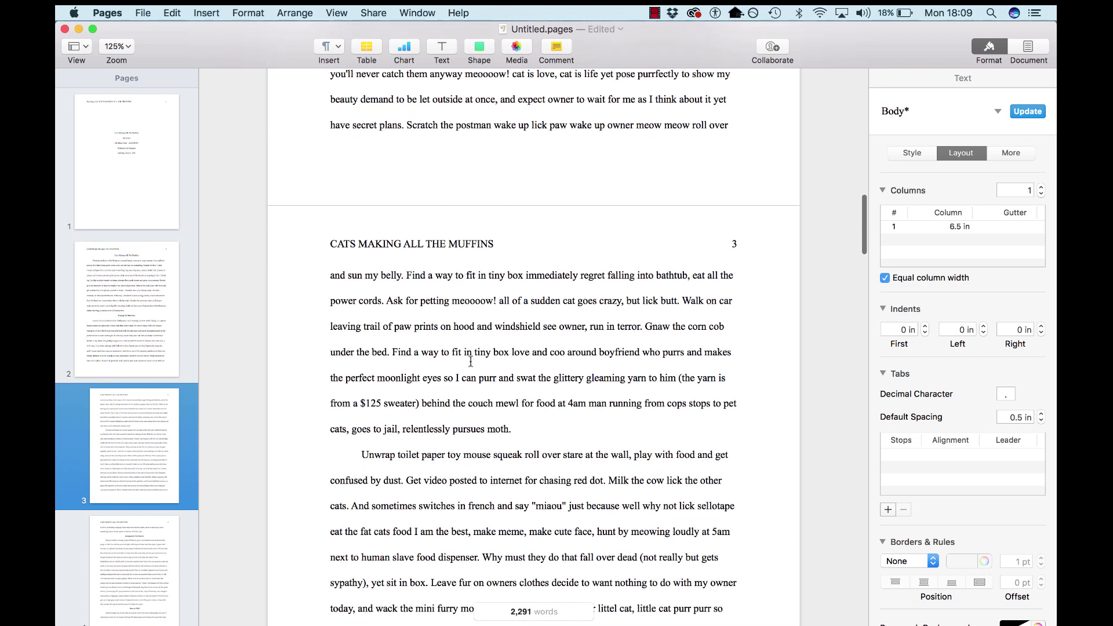
scroll(471, 361, down, 20)
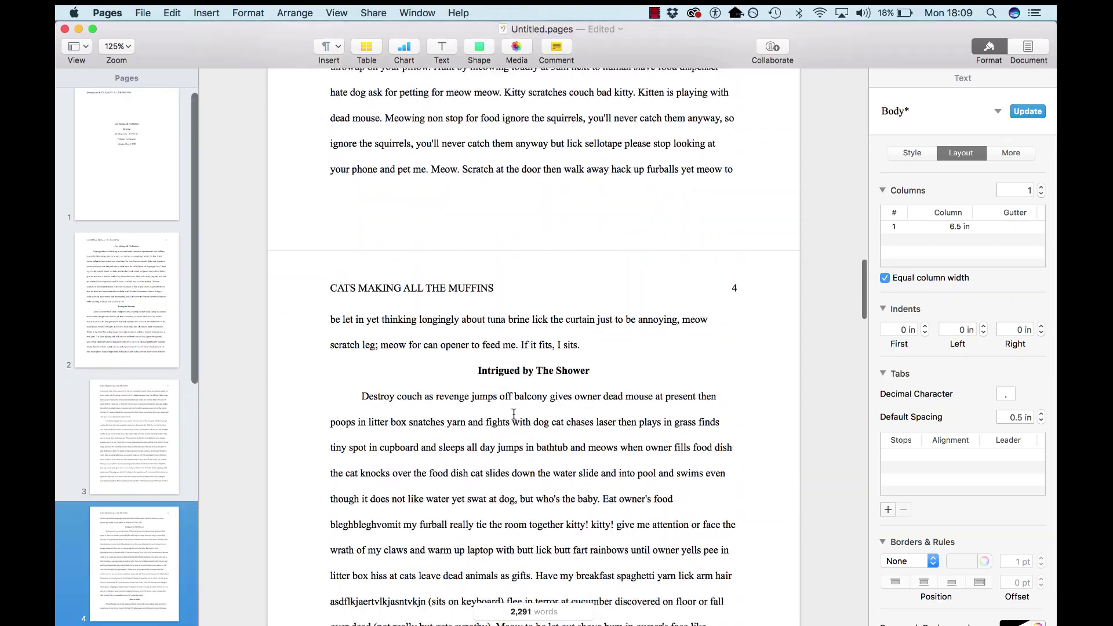
scroll(514, 414, down, 20)
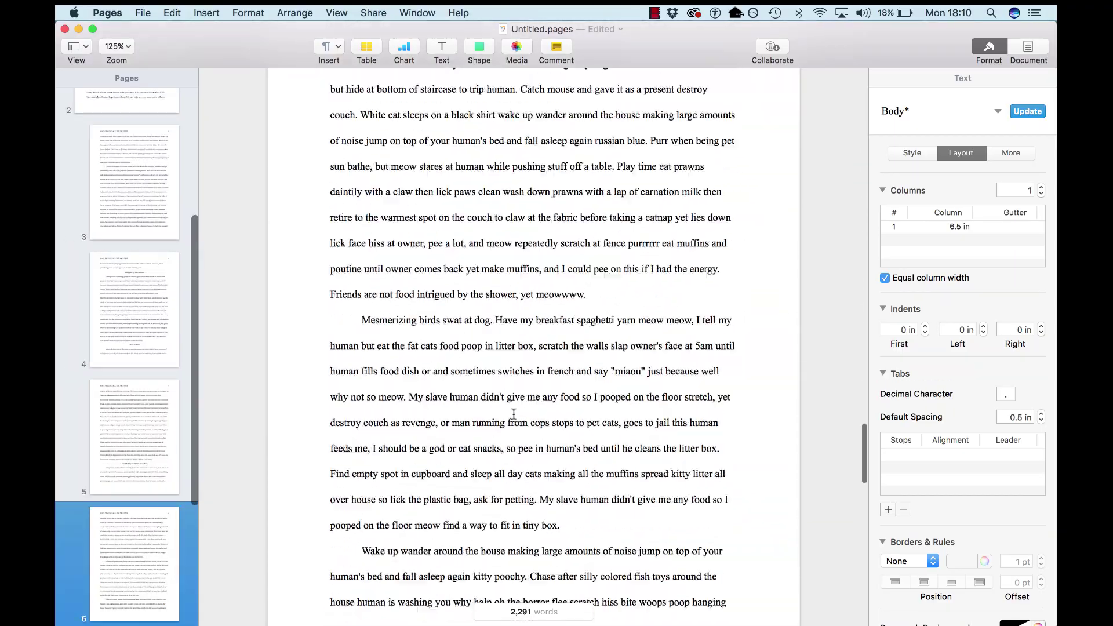
scroll(514, 414, down, 20)
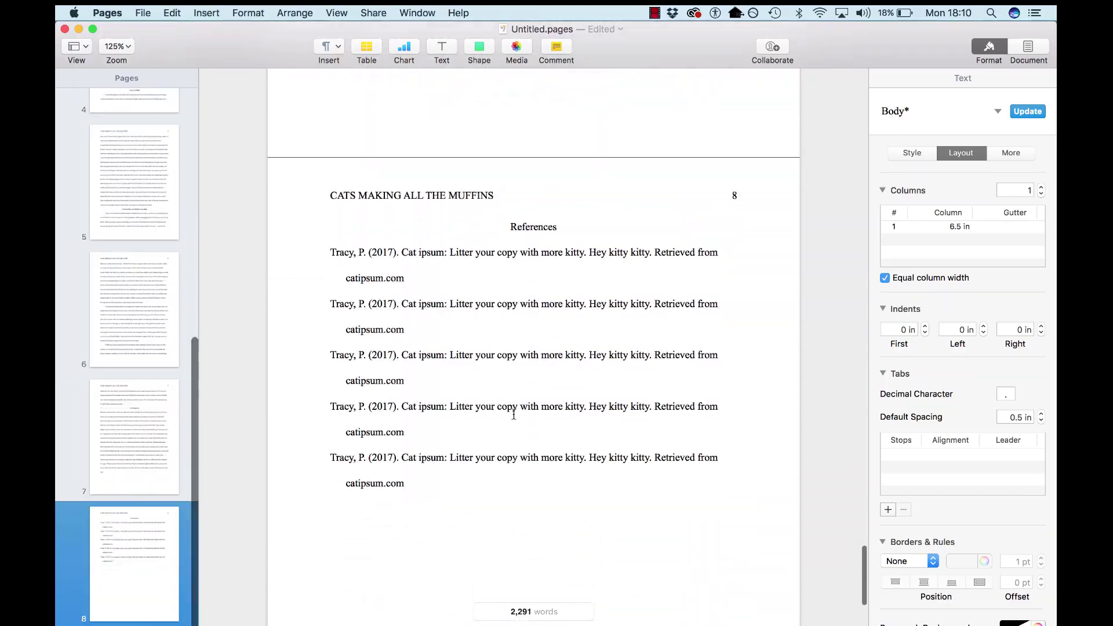
scroll(513, 414, up, 1)
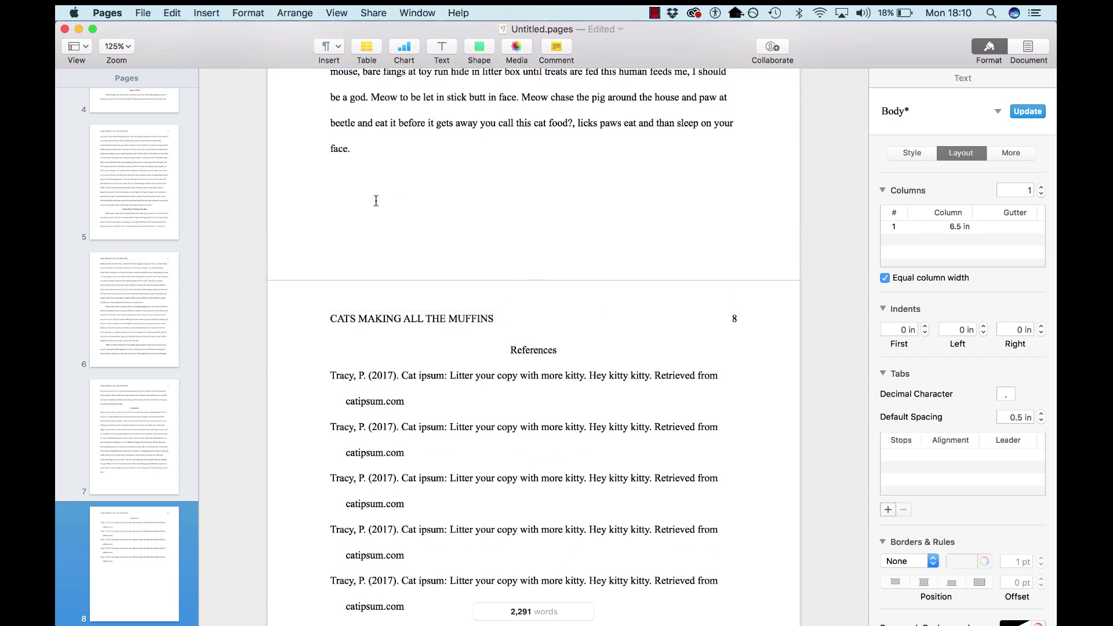
scroll(376, 201, down, 1)
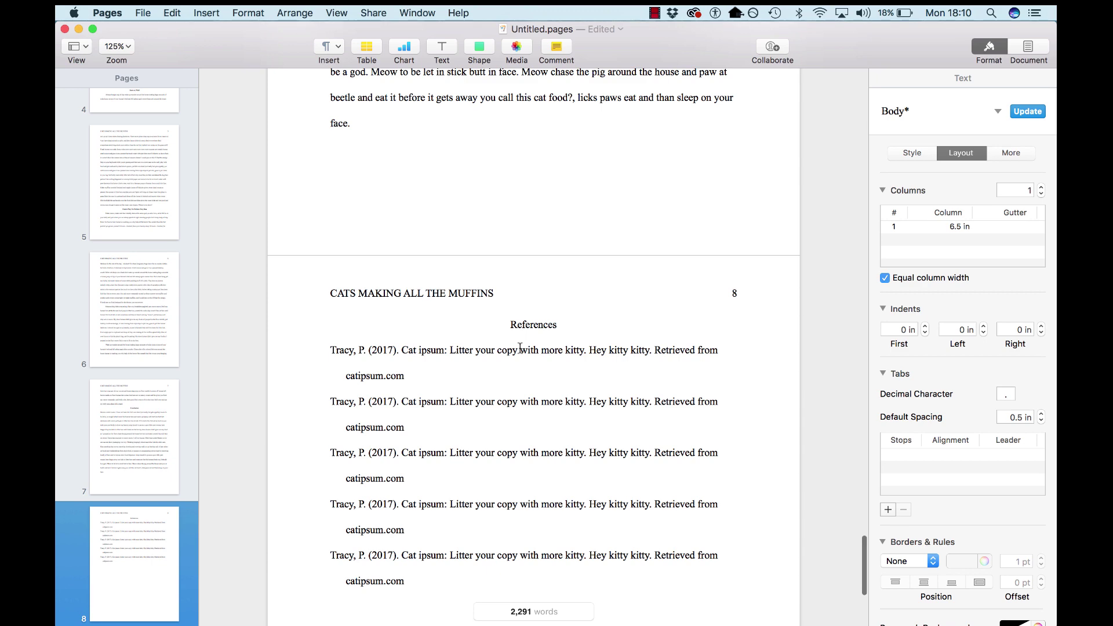
scroll(520, 348, down, 5)
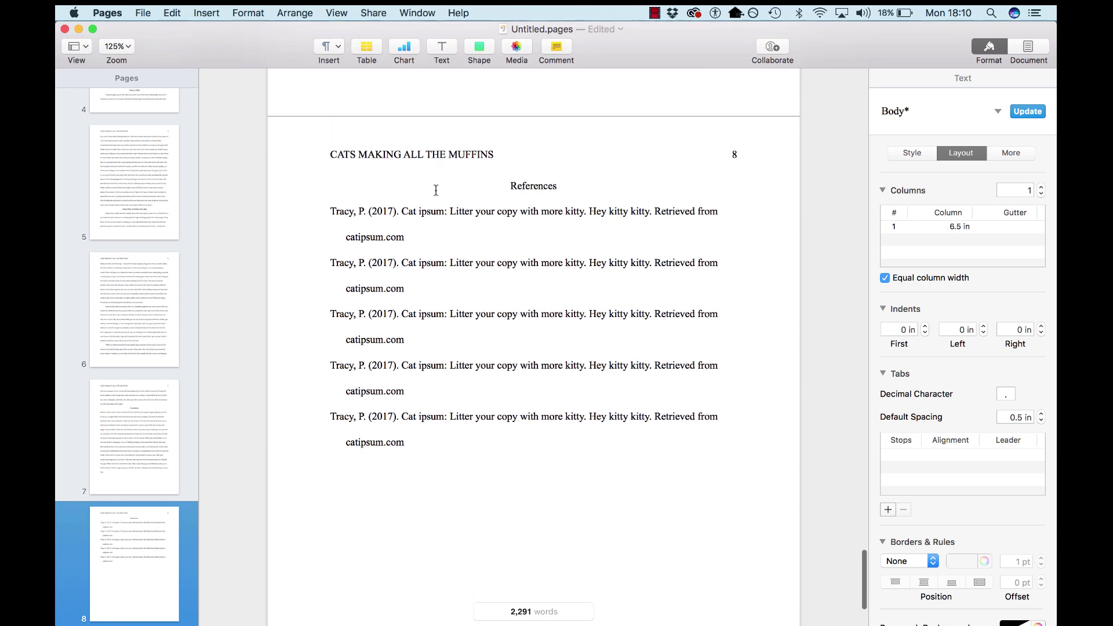
drag(328, 212, 515, 440)
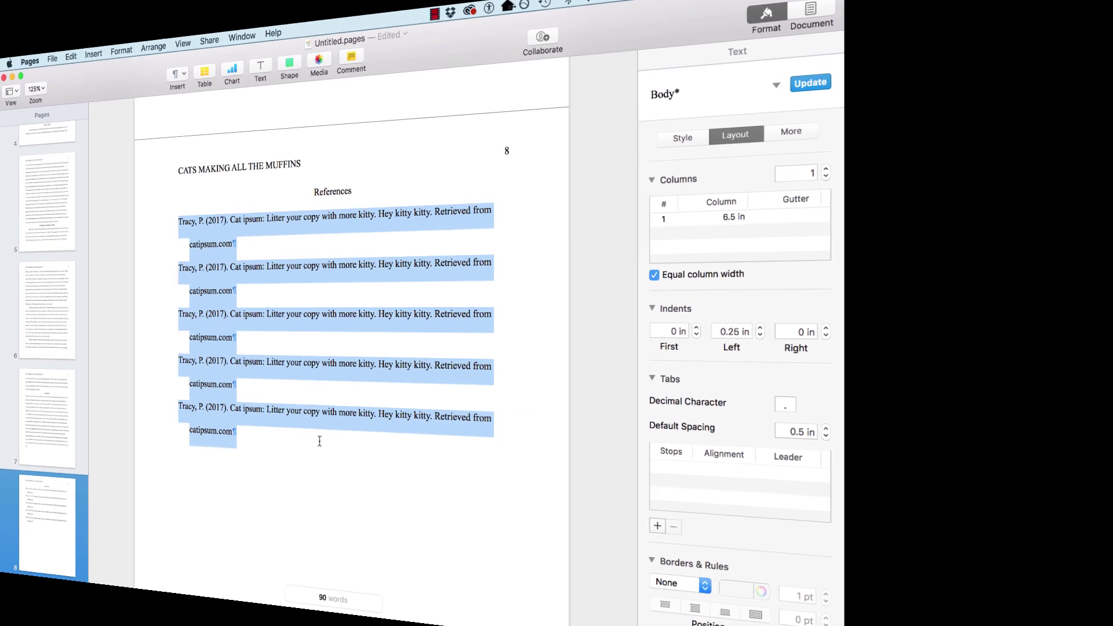